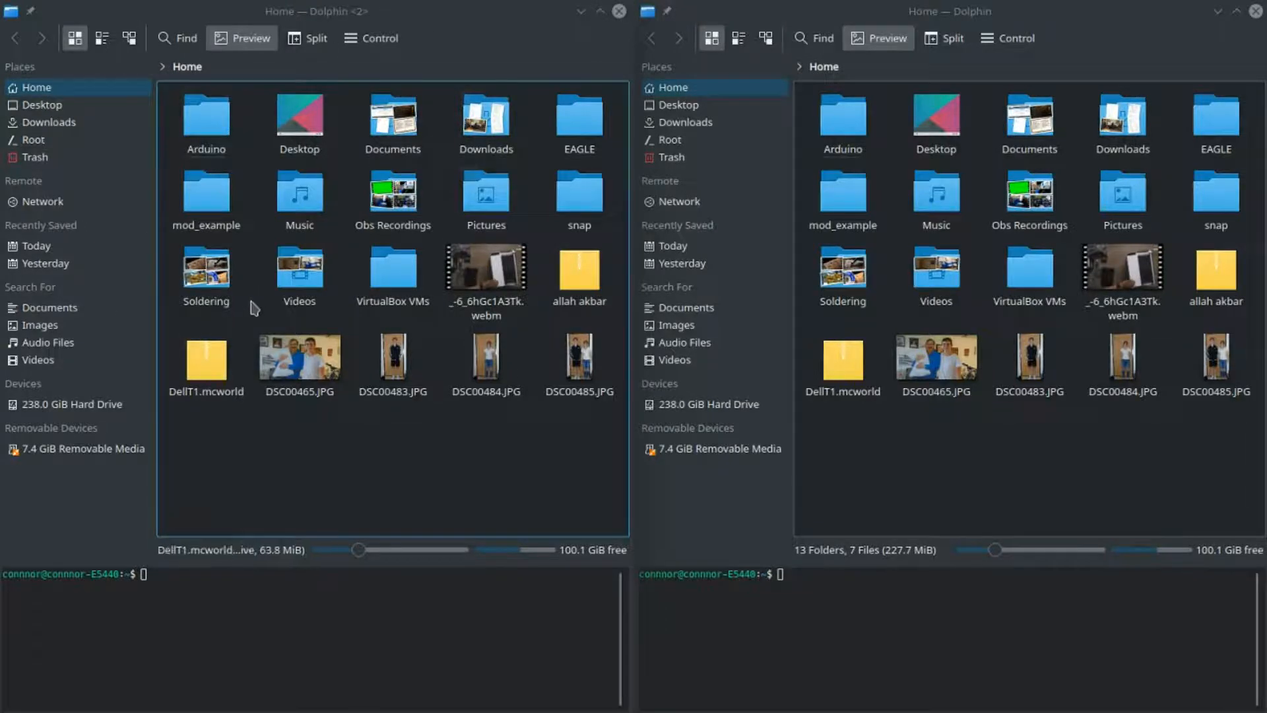
# Open the MP_ROOT/102ANV01 folder on the 7.4 GiB removable media
pyautogui.moveTo(472, 5); pyautogui.dragTo(2, 231)
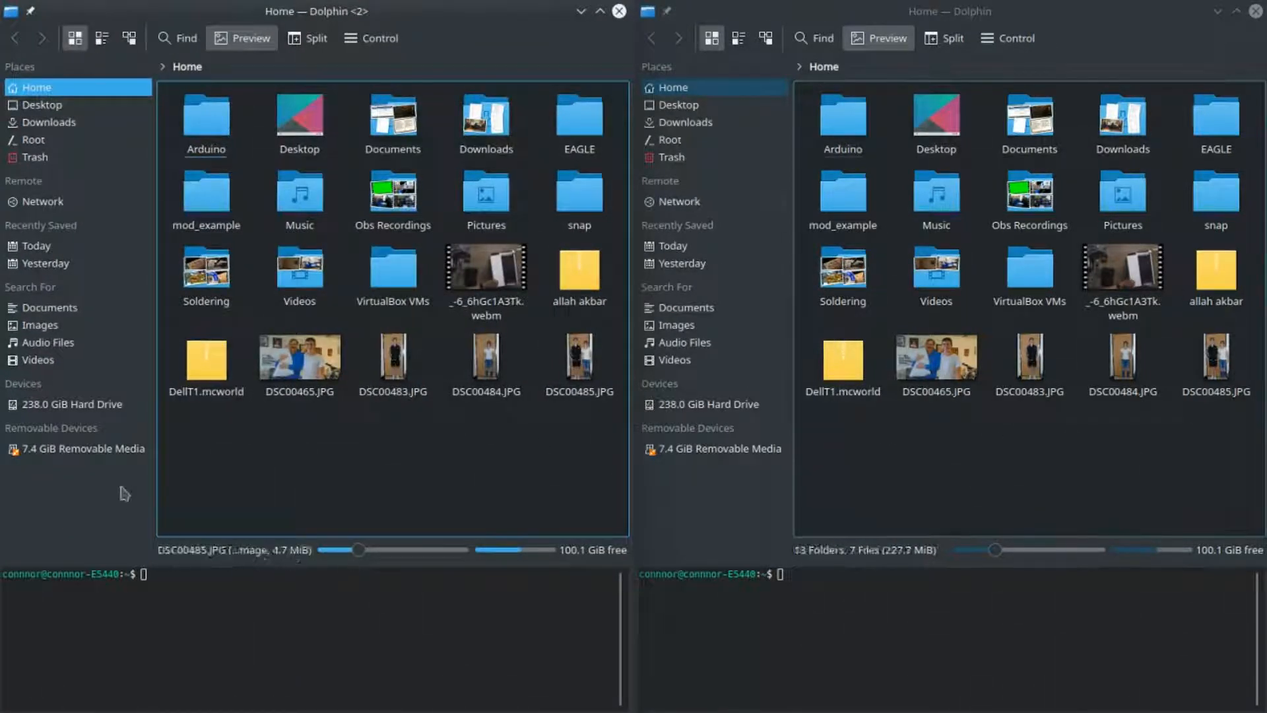
pyautogui.click(111, 453)
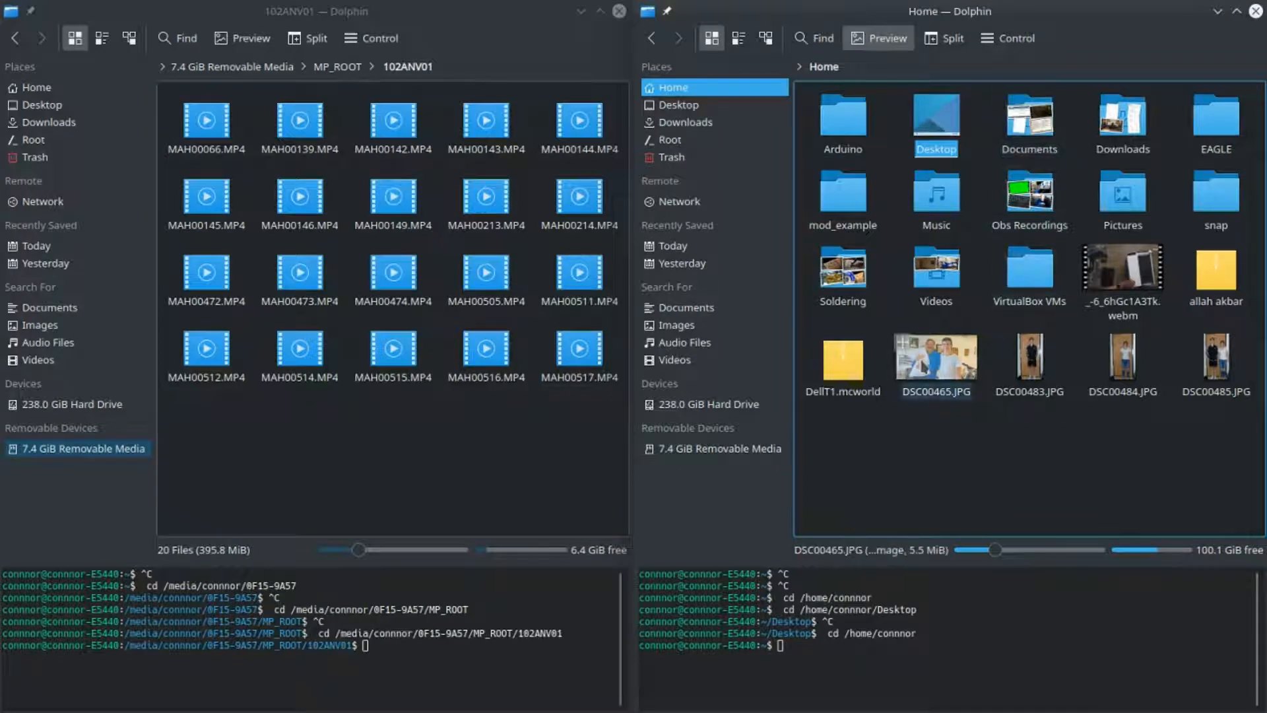
# Create a folder named "Example Project" inside the home Documents folder
pyautogui.click(1045, 139)
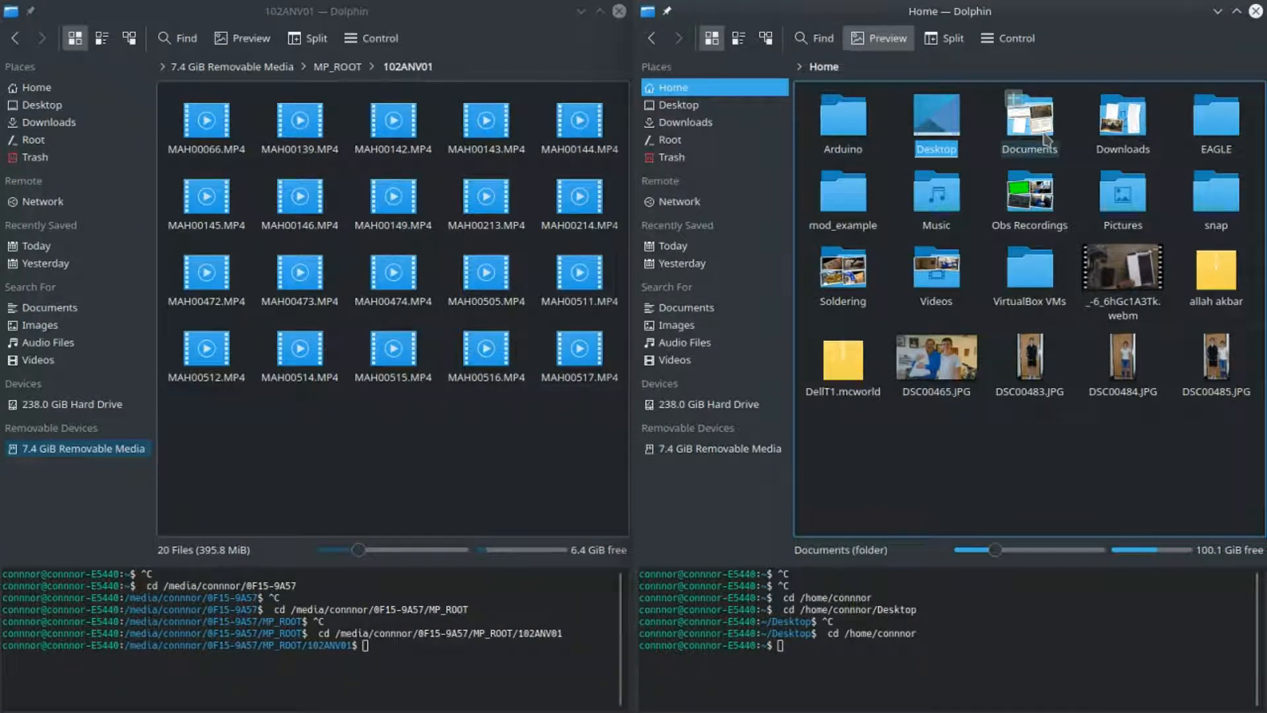
pyautogui.scroll(-3, 1053, 154)
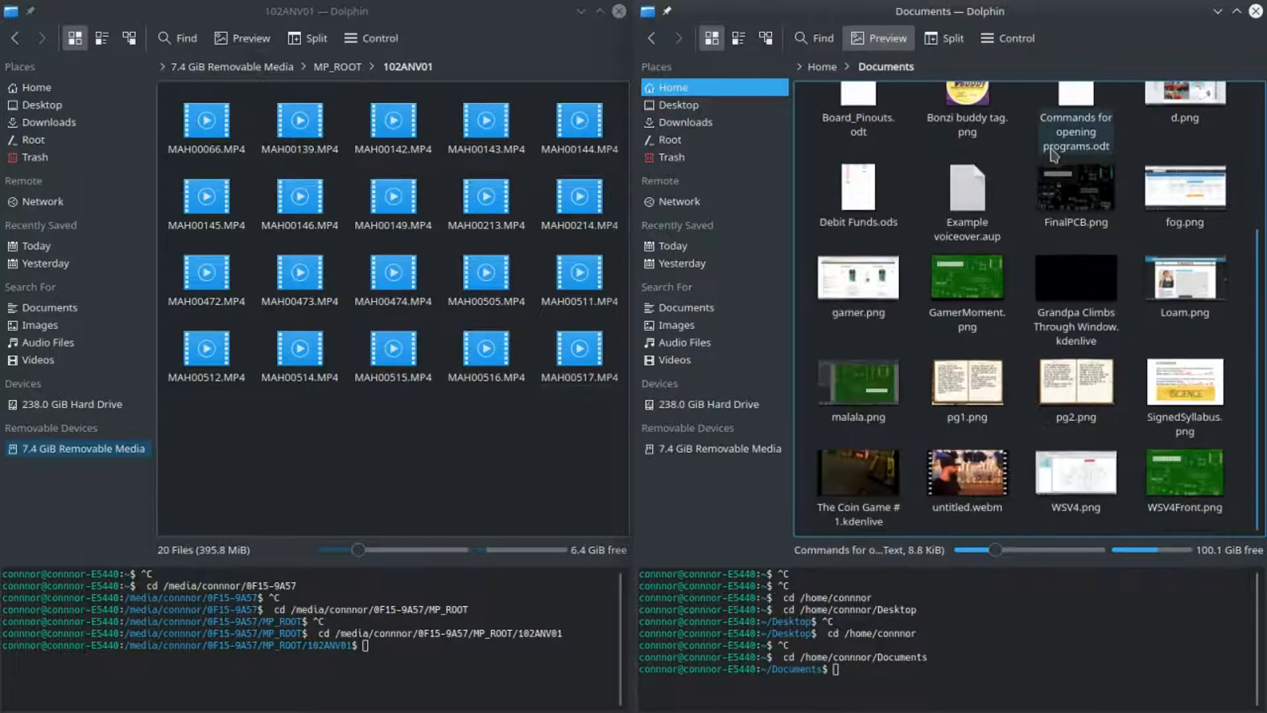
pyautogui.rightClick(1250, 362)
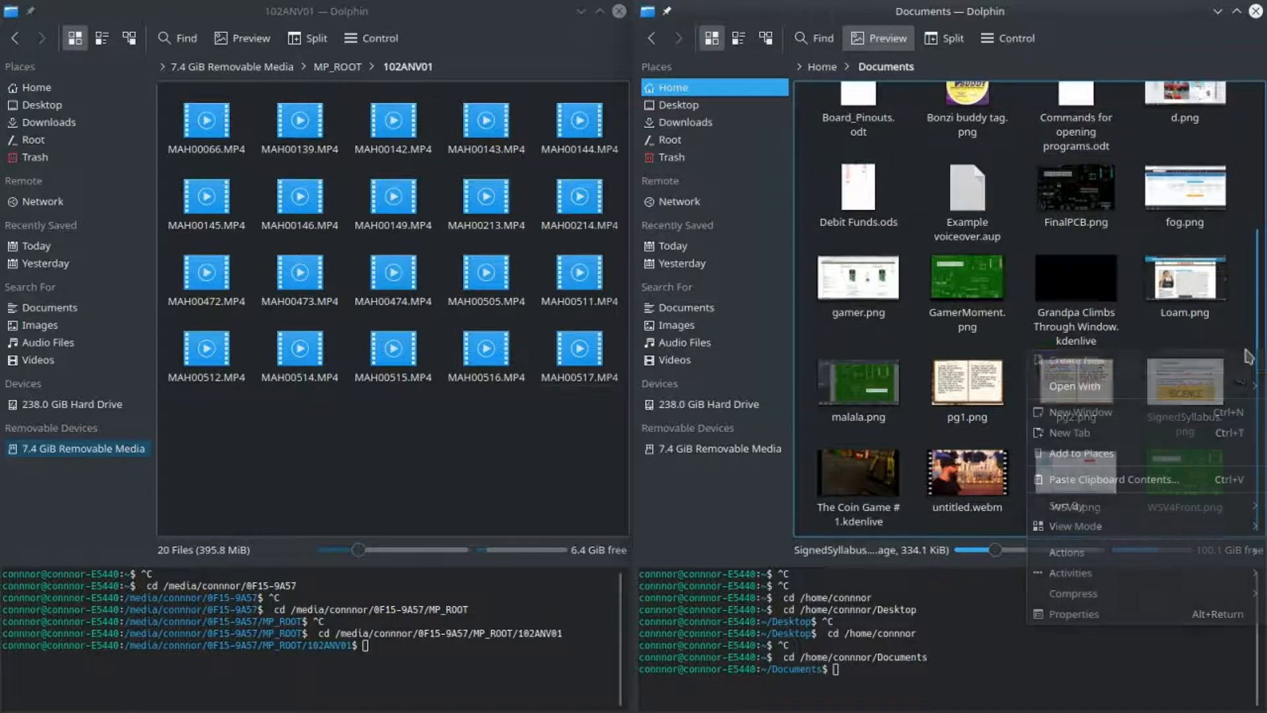
pyautogui.moveTo(1121, 374)
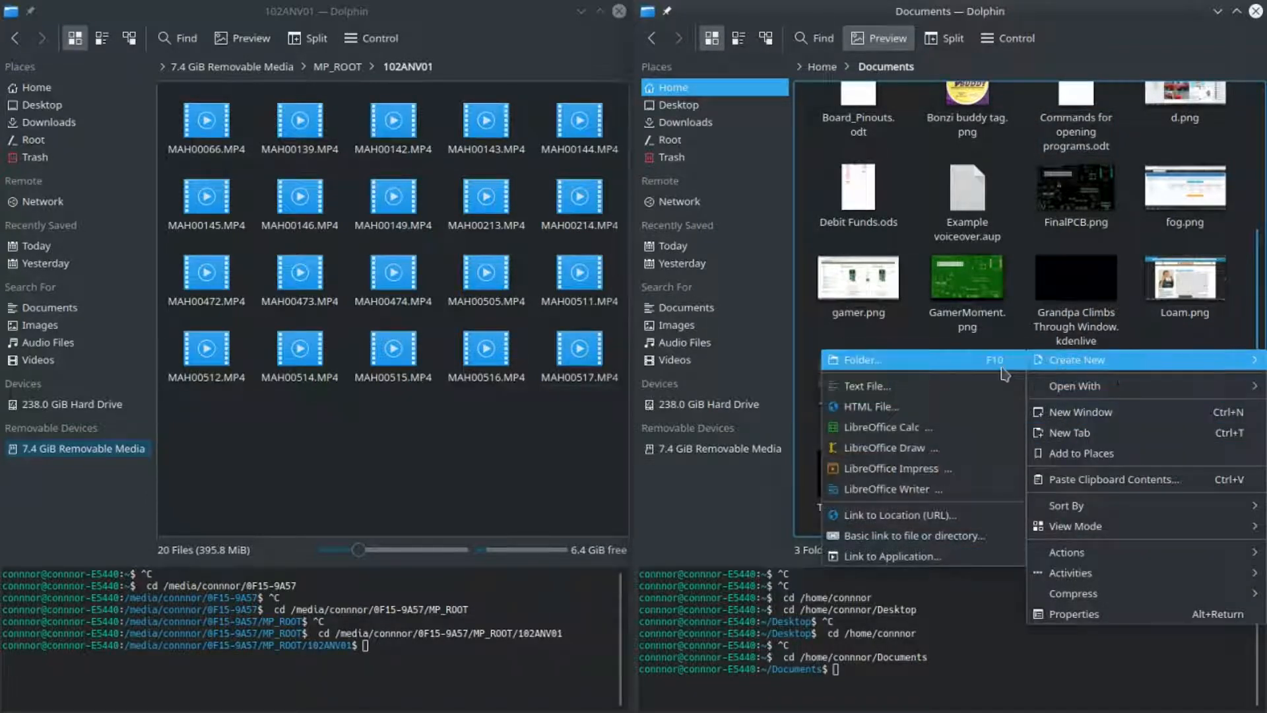
pyautogui.click(957, 373)
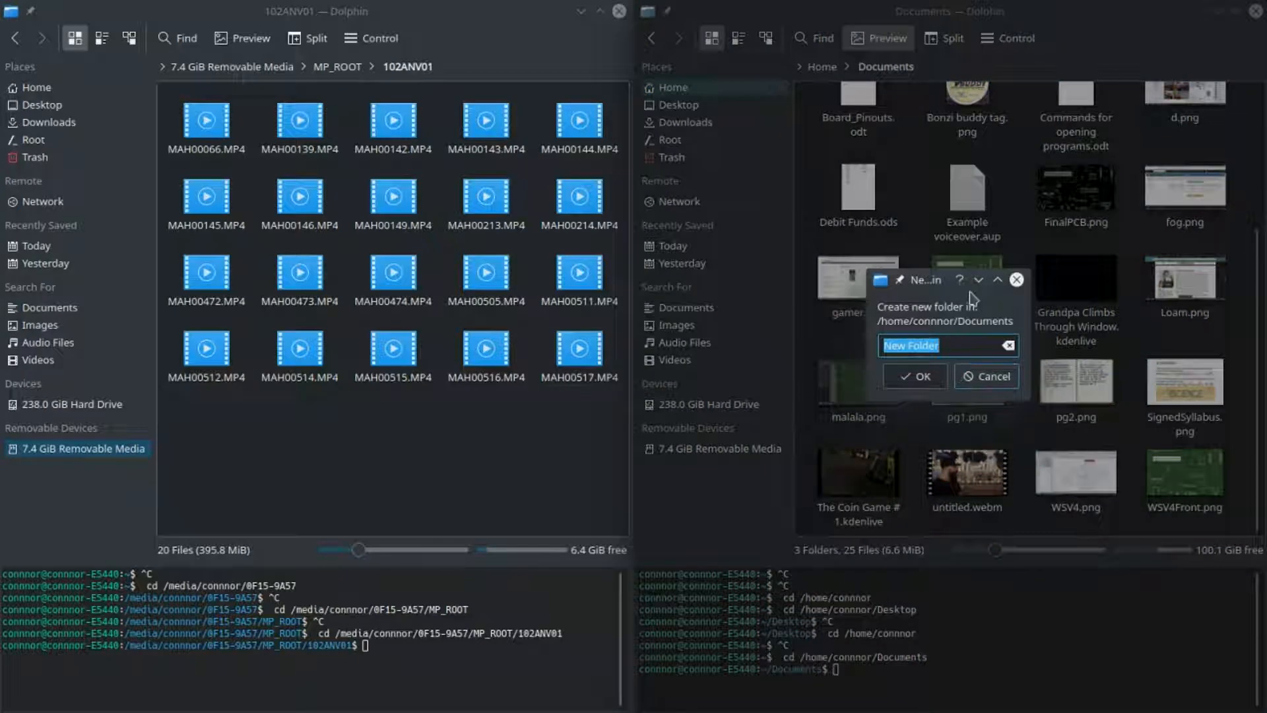
pyautogui.write('Example Project')
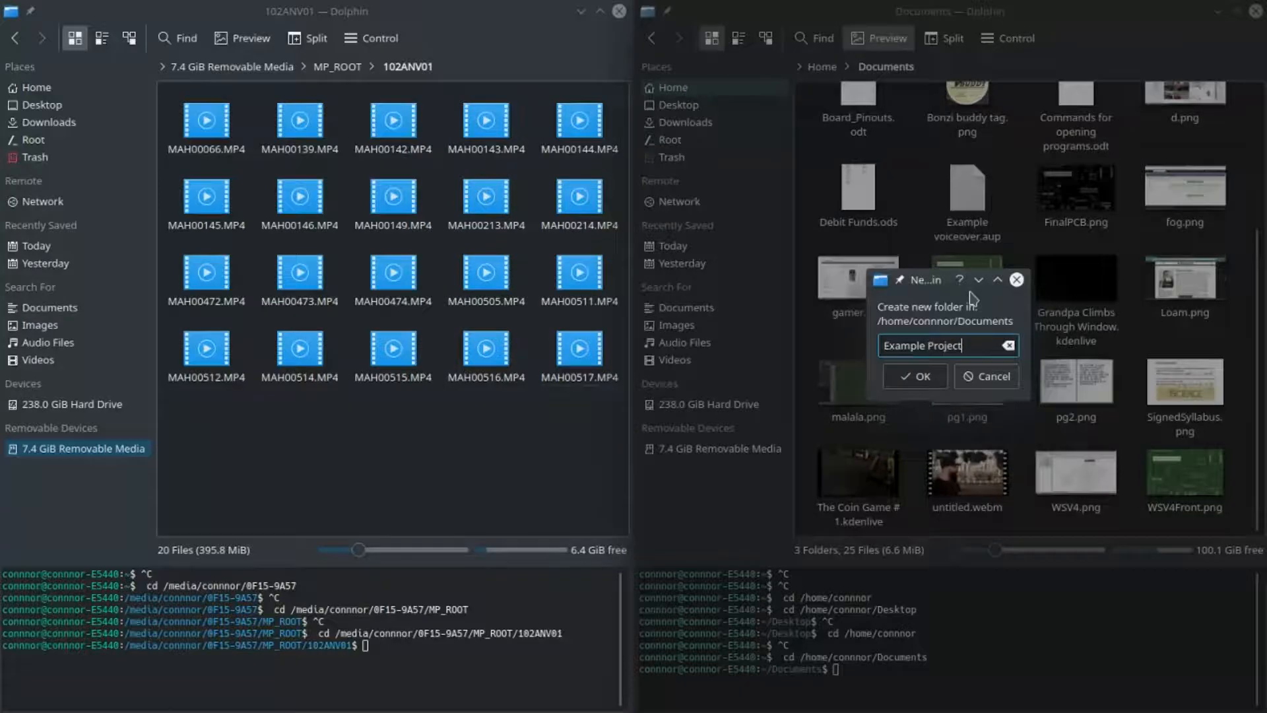
pyautogui.press('Return')
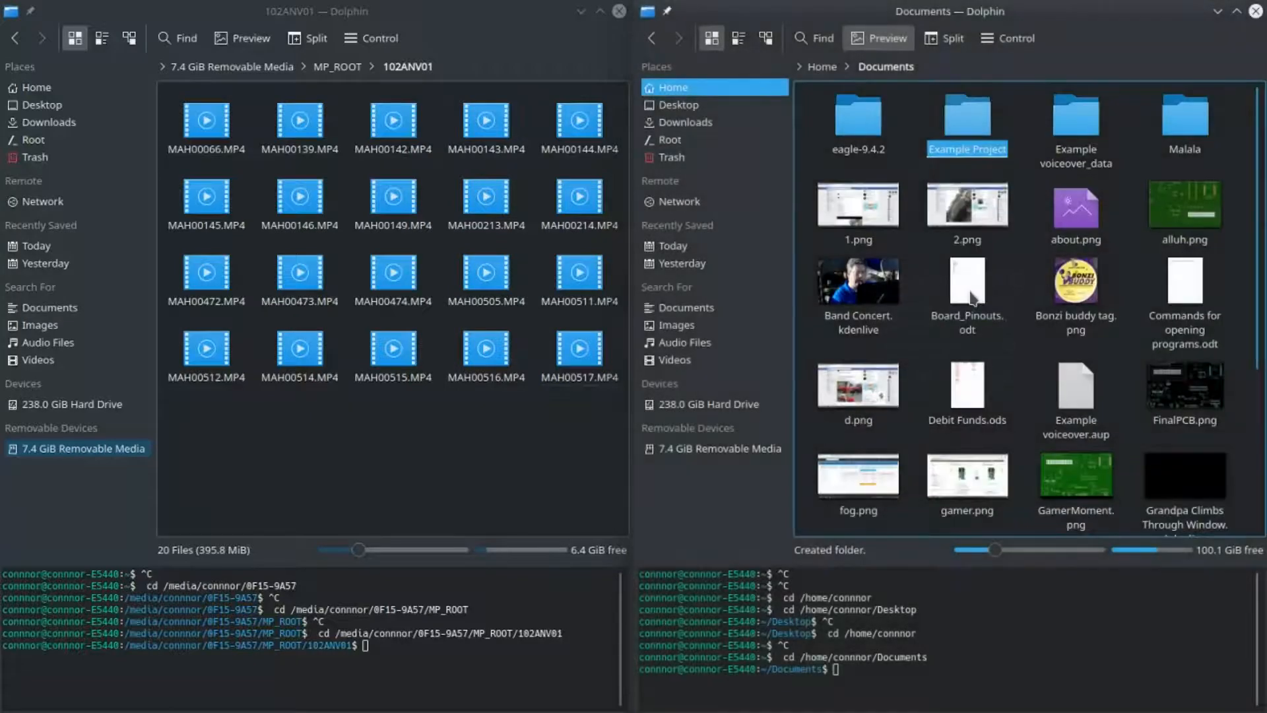
# Move the clips MAH00512.MP4 and MAH00514.MP4 through MAH00517.MP4 from the removable media into the Example Project folder
pyautogui.click(967, 118)
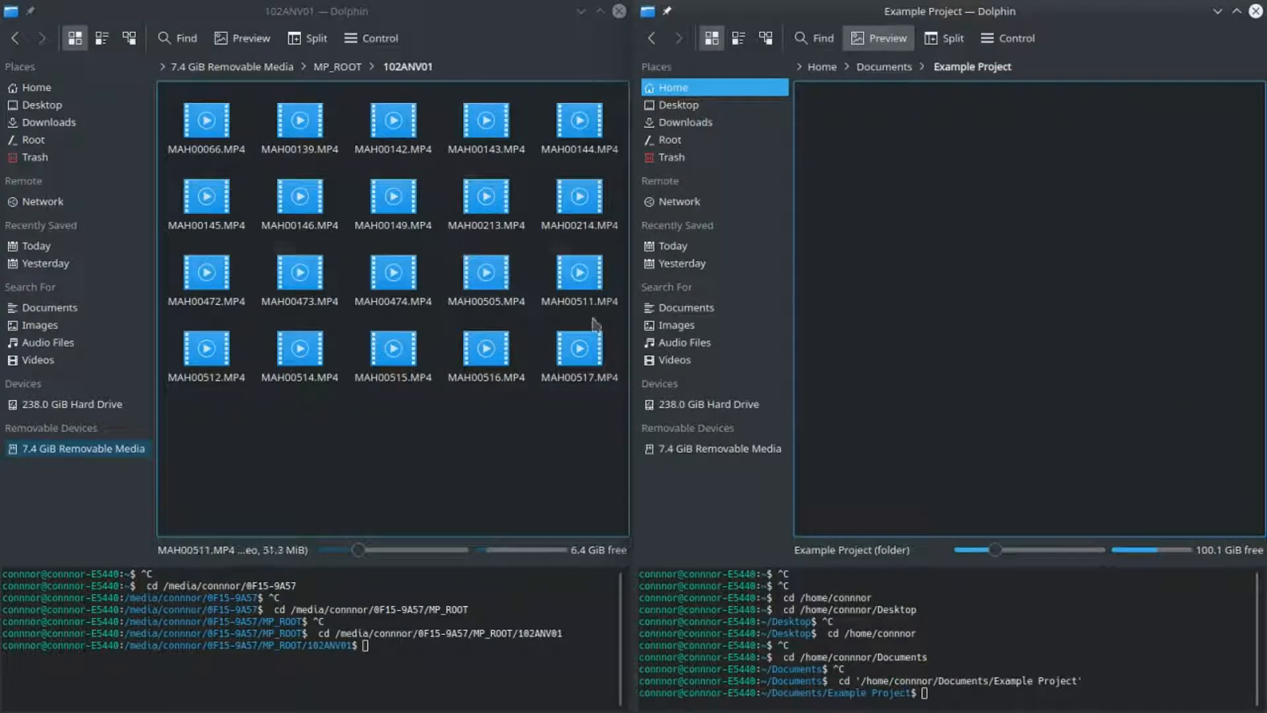
pyautogui.moveTo(213, 412); pyautogui.dragTo(575, 353)
pyautogui.moveTo(491, 358); pyautogui.dragTo(917, 129)
pyautogui.click(948, 135)
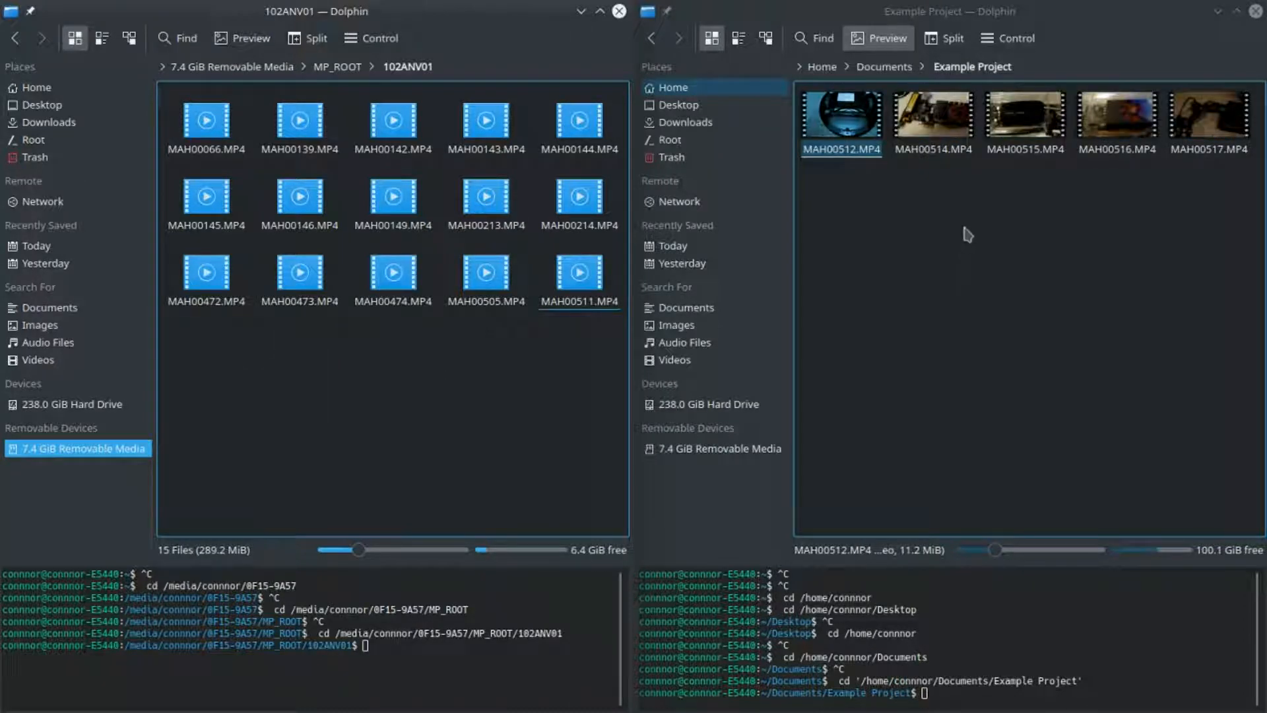
pyautogui.click(995, 216)
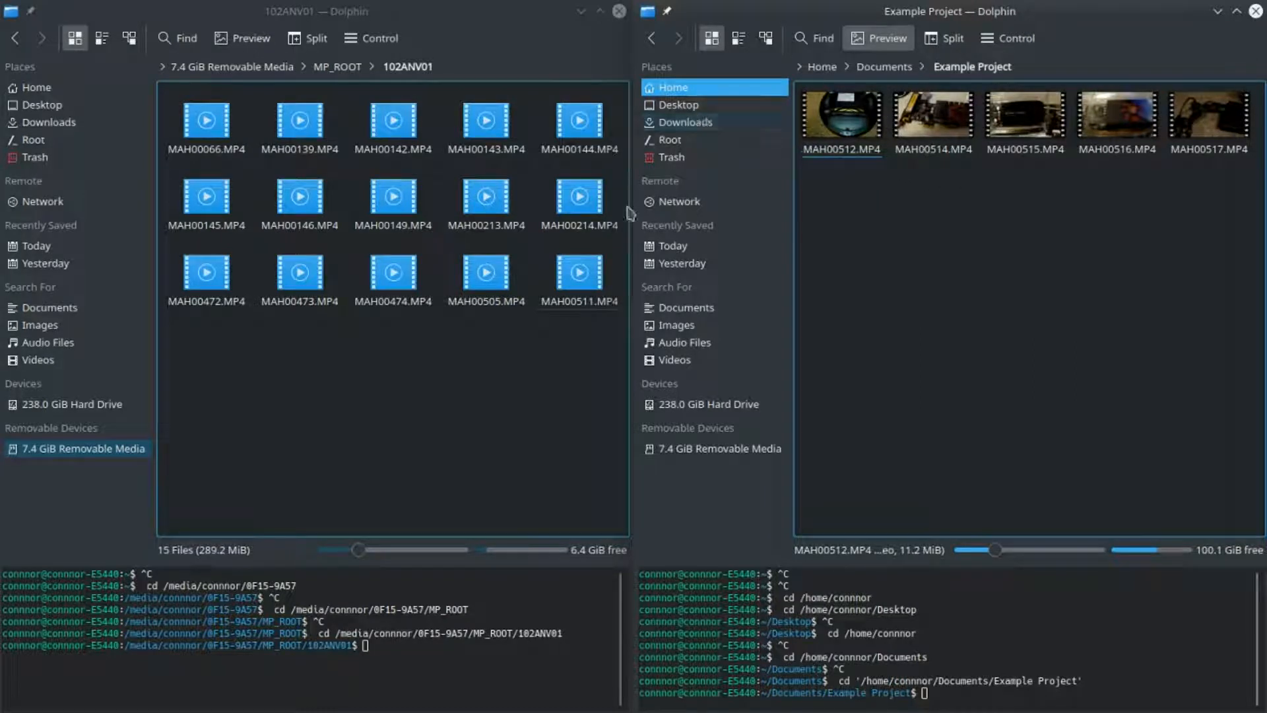
# Safely remove the 7.4 GiB removable media
pyautogui.rightClick(100, 450)
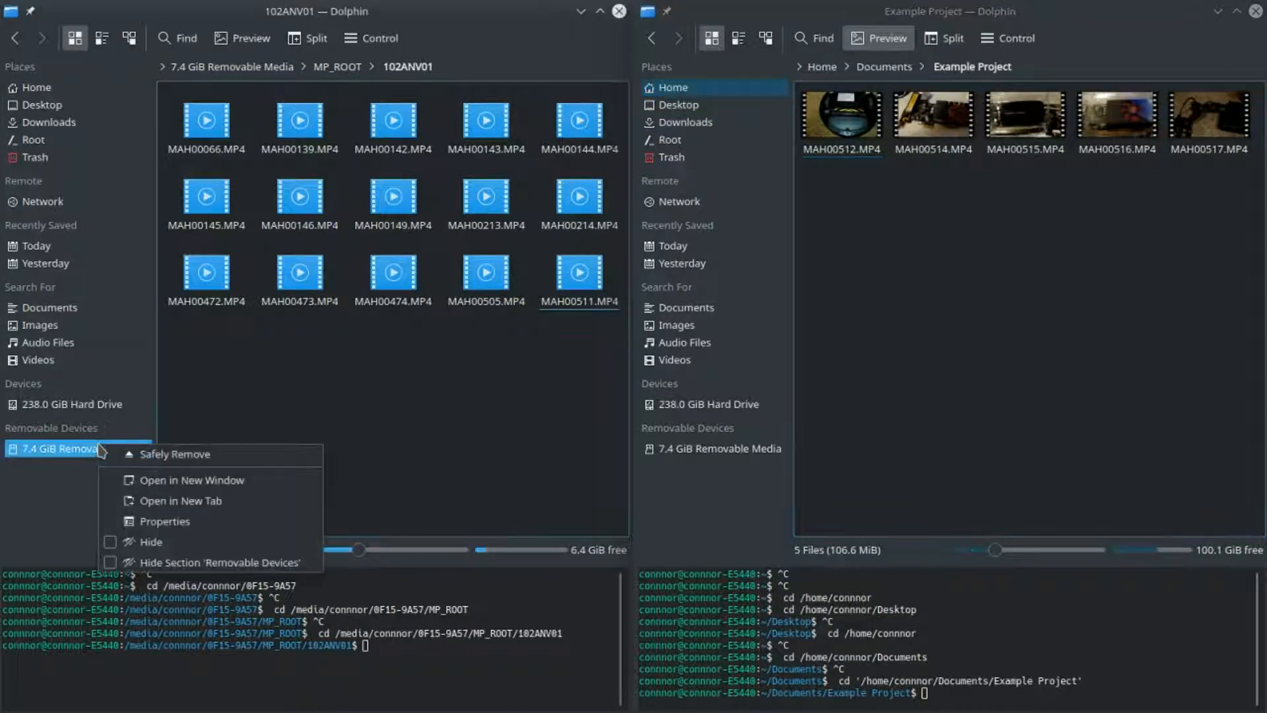
pyautogui.click(153, 454)
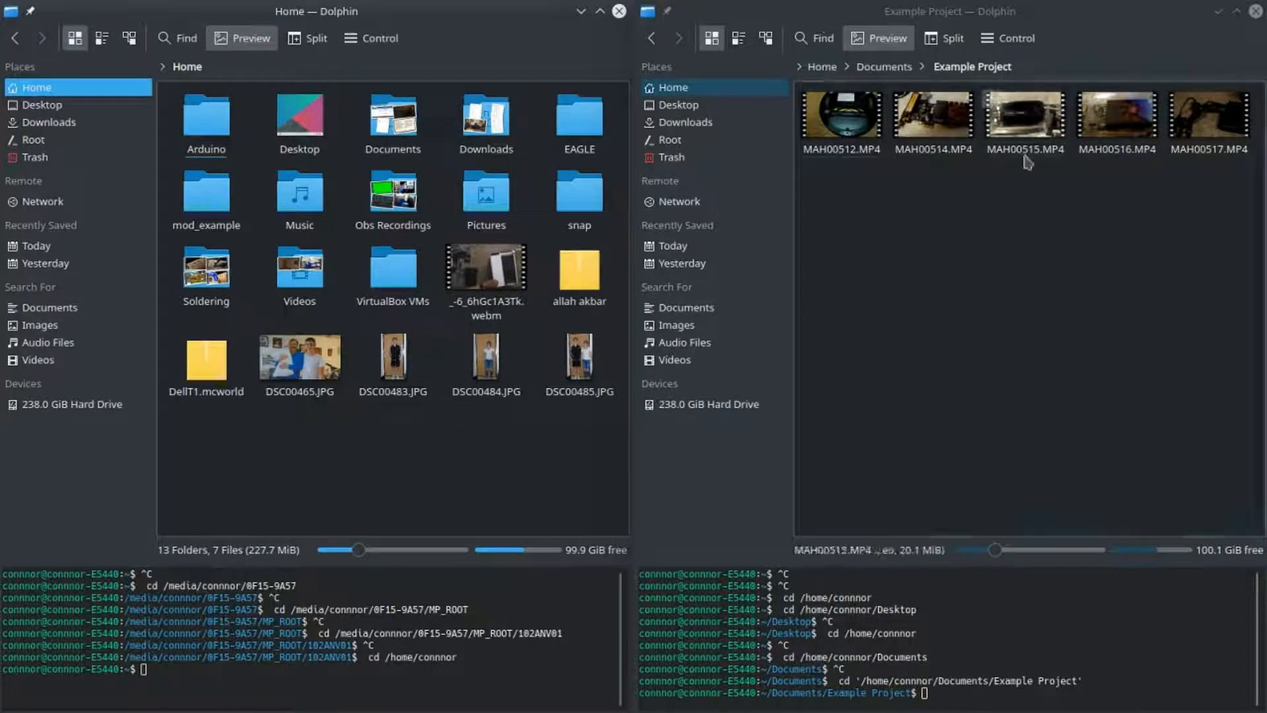
pyautogui.moveTo(1199, 189); pyautogui.dragTo(797, 122)
pyautogui.click(904, 226)
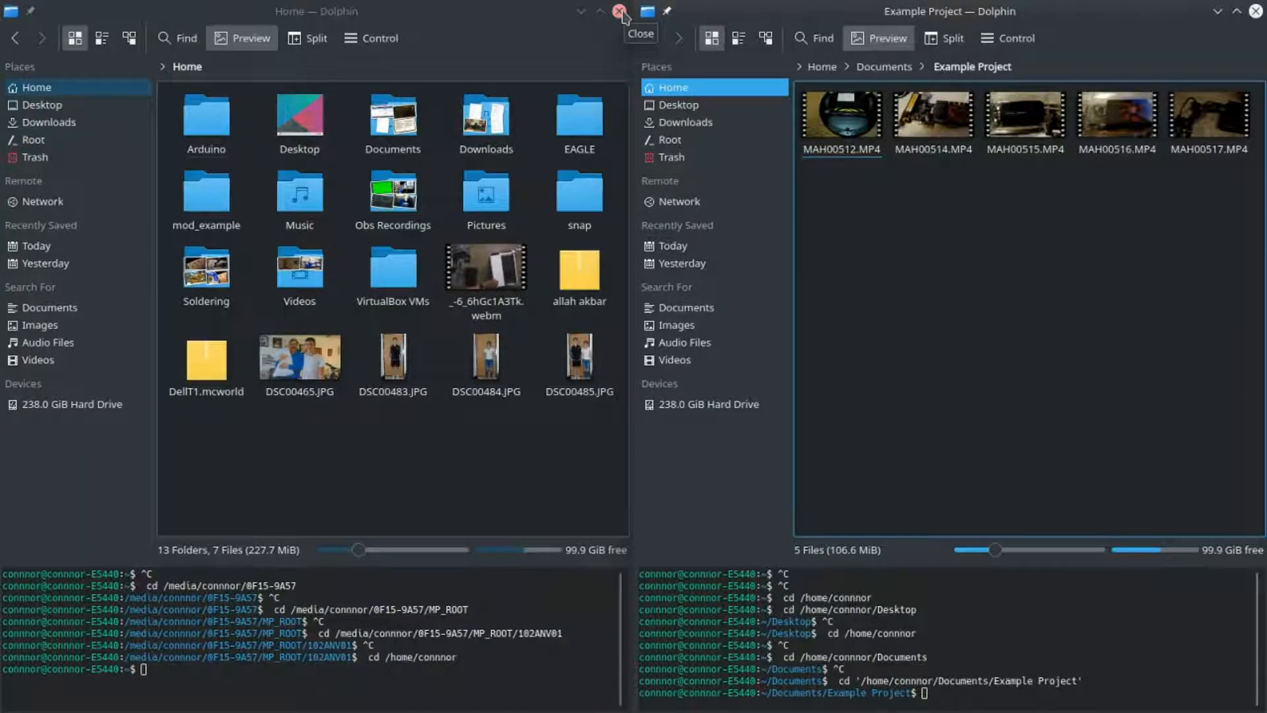
# Close the Home file manager window and minimize the one showing Example Project
pyautogui.click(620, 11)
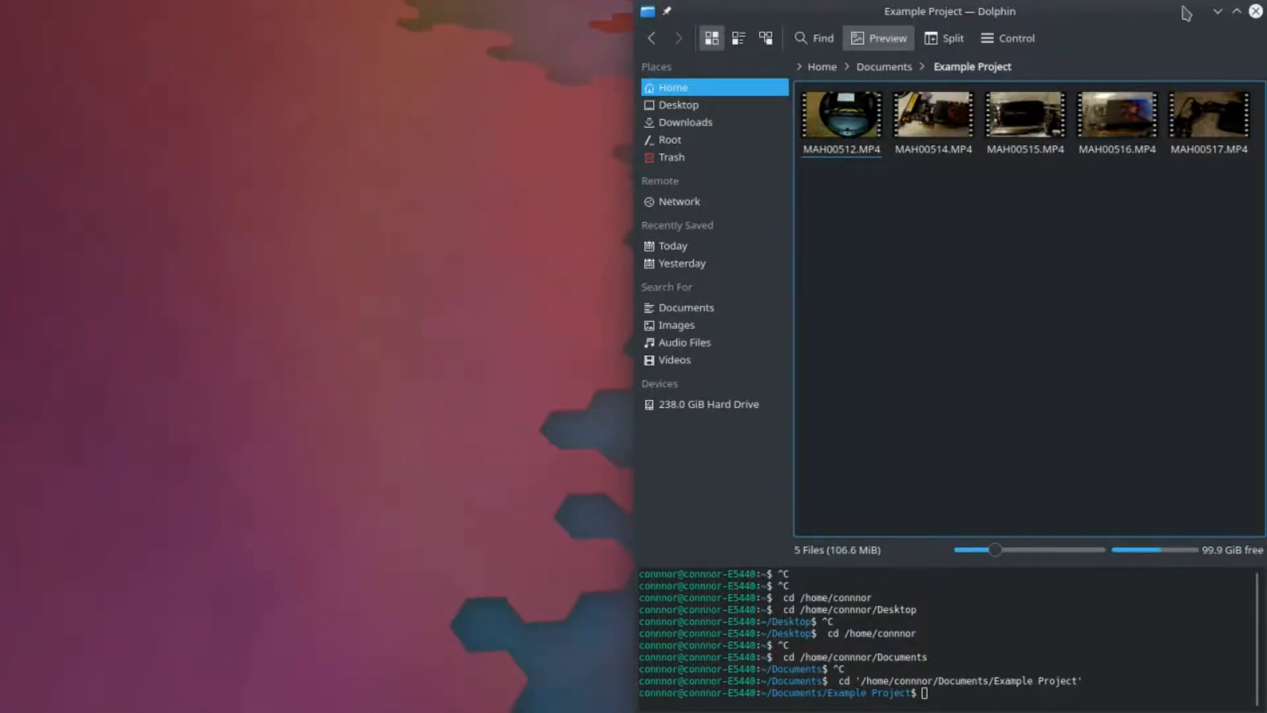
pyautogui.moveTo(1191, 23)
pyautogui.mouseDown()
pyautogui.moveTo(1185, 56)
pyautogui.moveTo(1179, 39)
pyautogui.mouseUp()
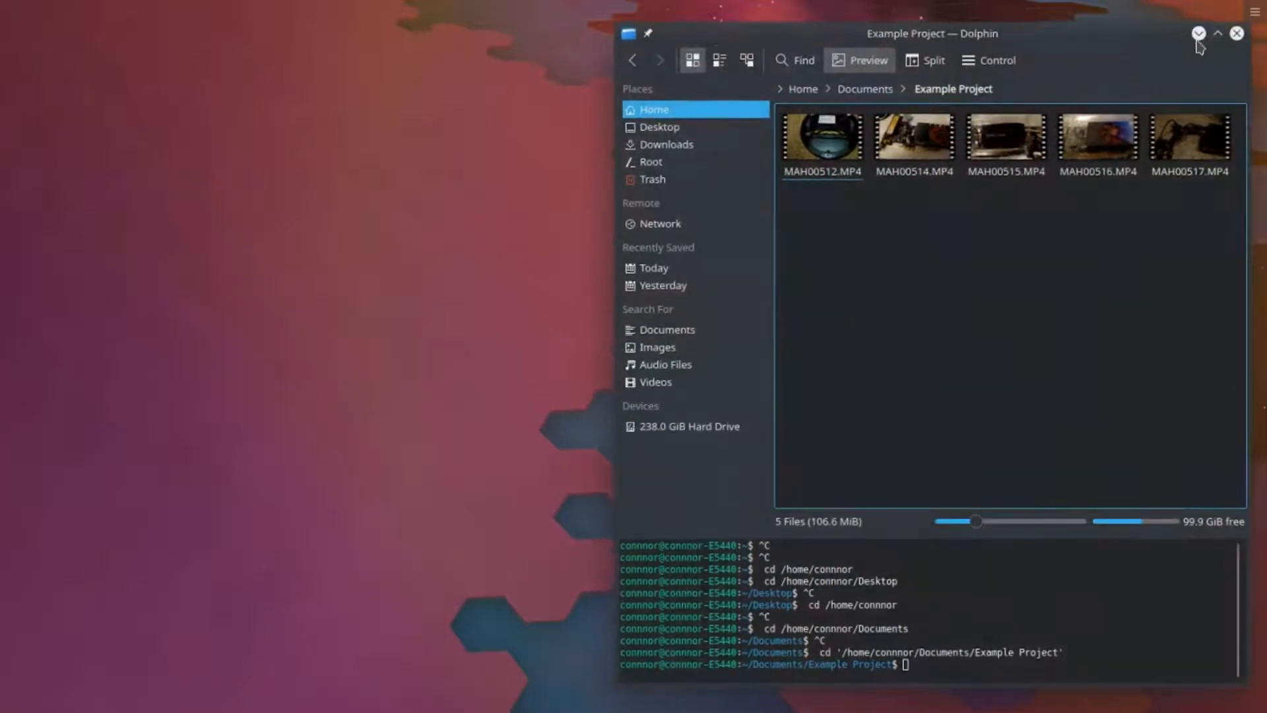
pyautogui.click(1199, 35)
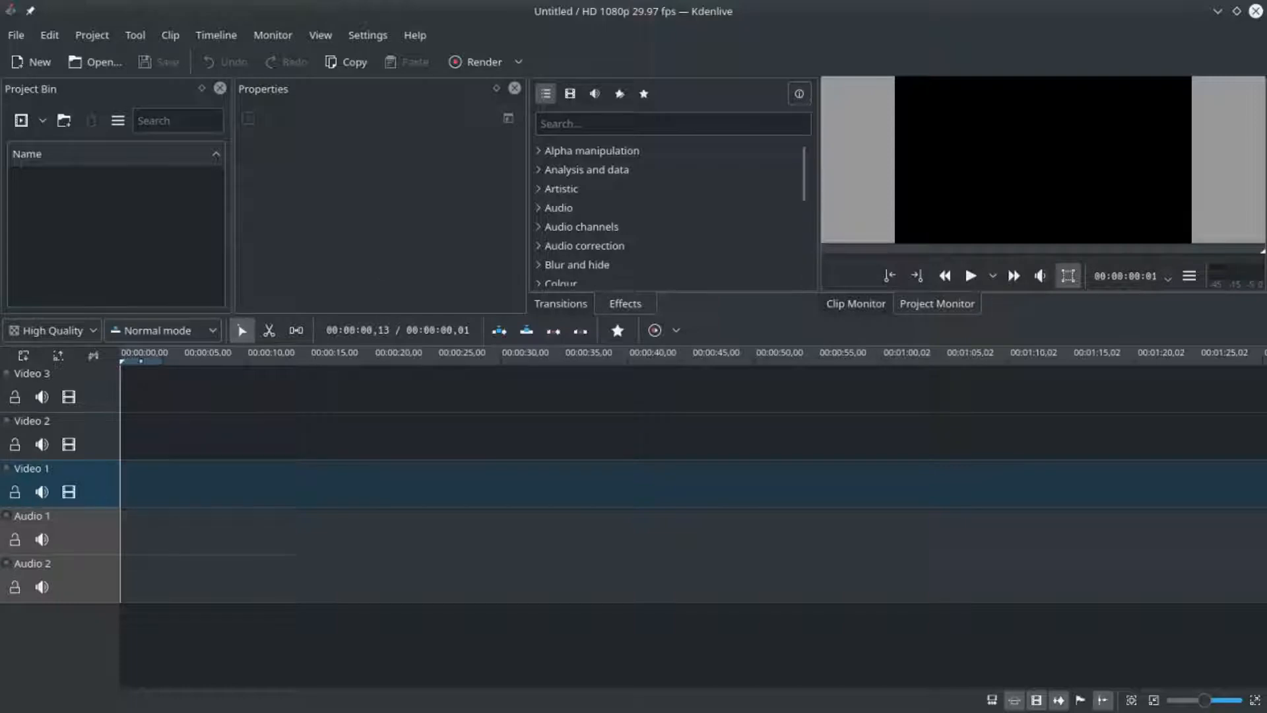
# Import MAH00514.MP4 through MAH00517.MP4 from the Example Project folder into the Kdenlive project bin, and close the file manager window
pyautogui.hotkey('alt', 'Tab')
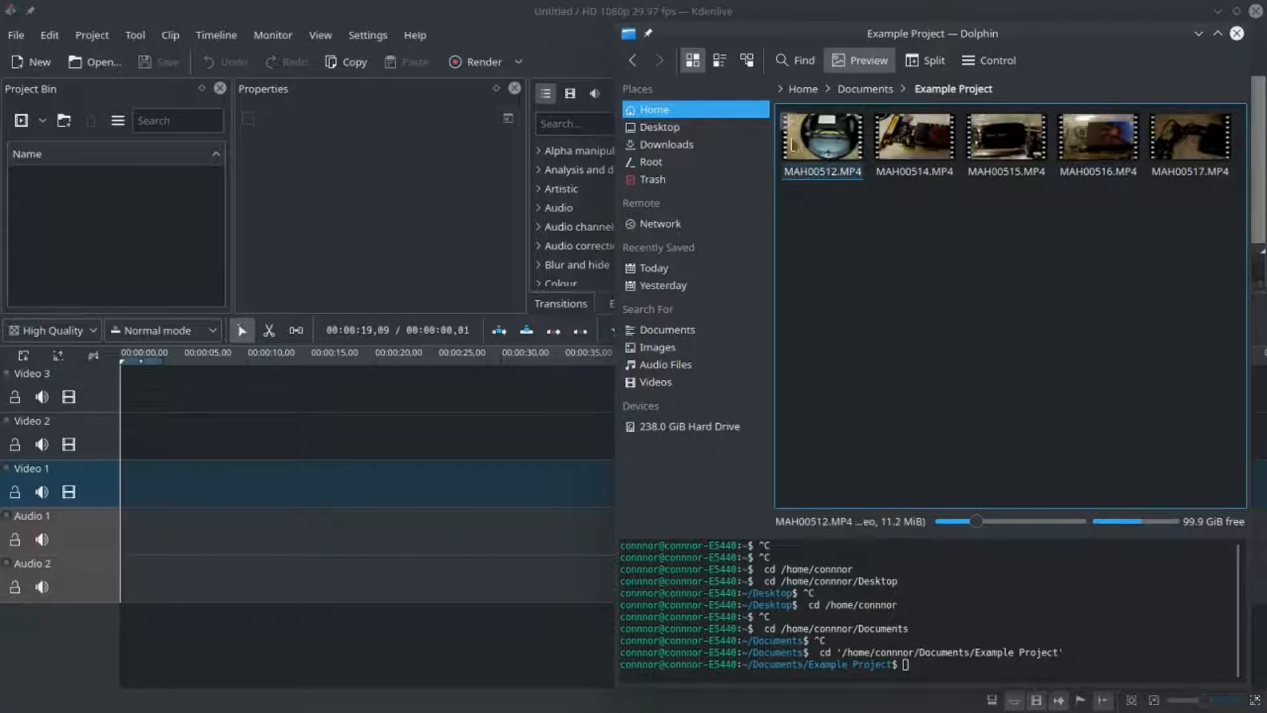
pyautogui.moveTo(936, 229); pyautogui.dragTo(1228, 138)
pyautogui.moveTo(987, 149); pyautogui.dragTo(117, 200)
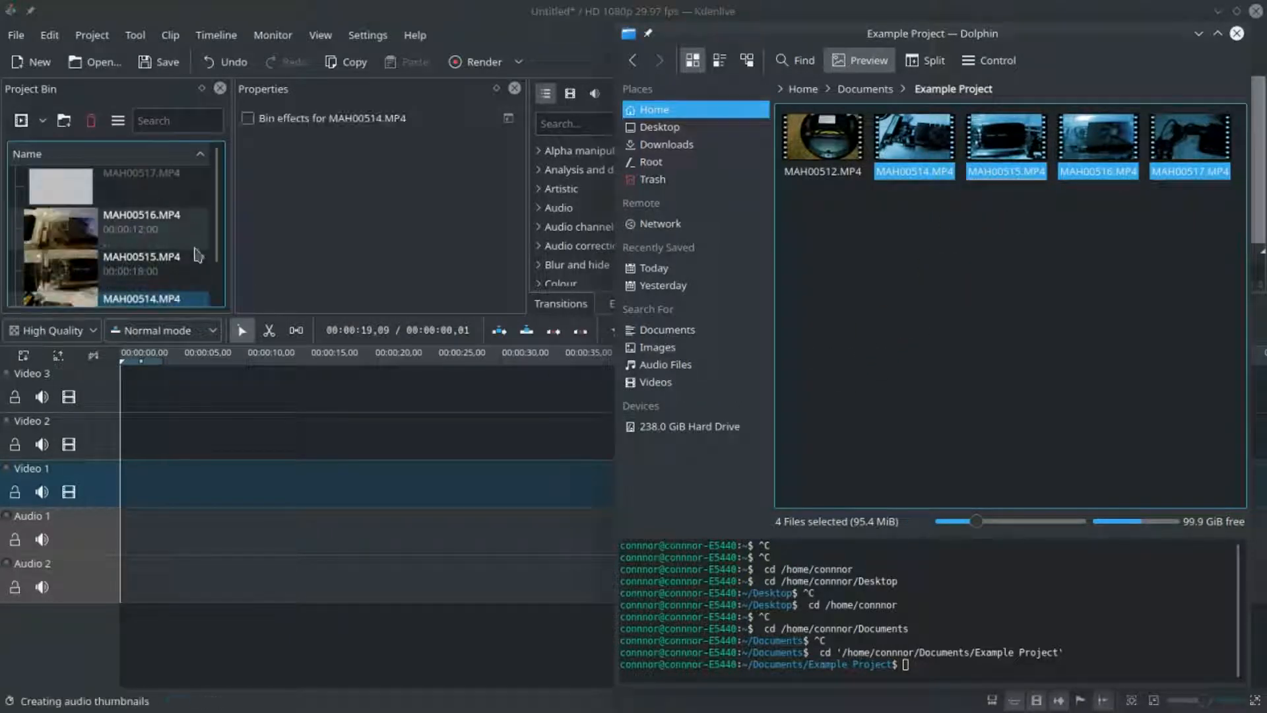
pyautogui.click(1237, 33)
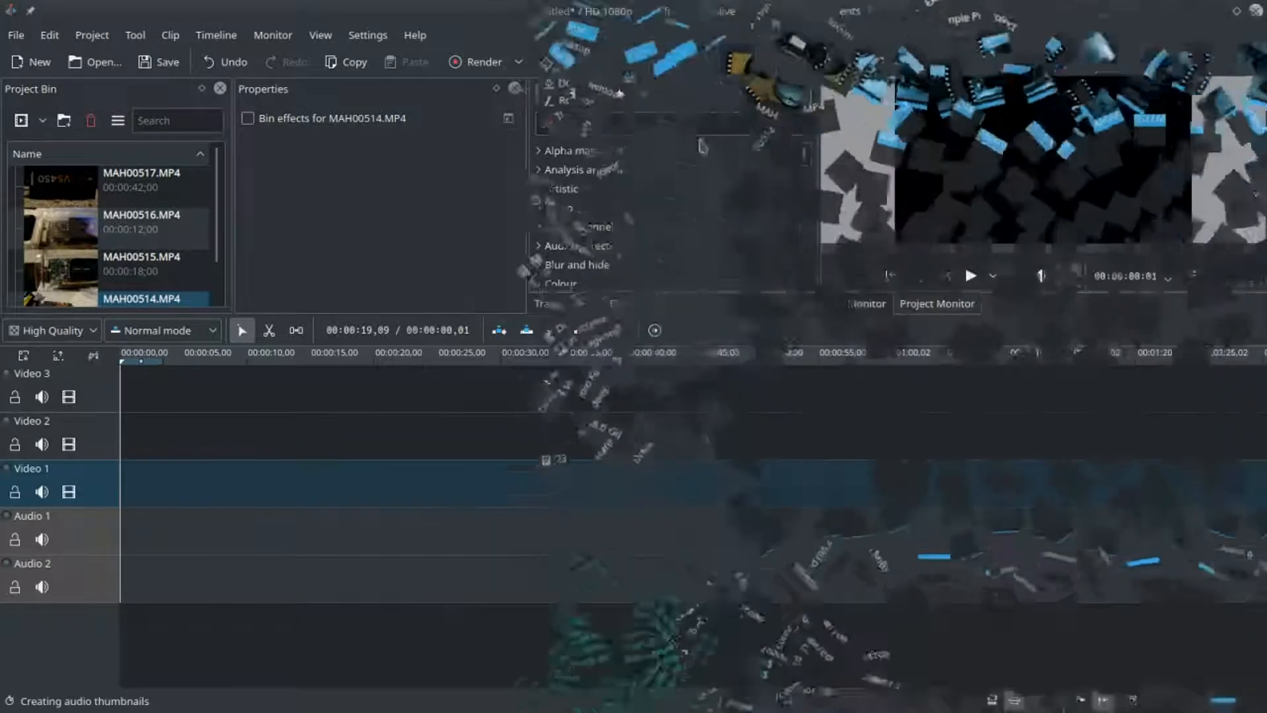
# Look through the imported clips in the project bin
pyautogui.scroll(-1, 165, 276)
pyautogui.scroll(1, 165, 276)
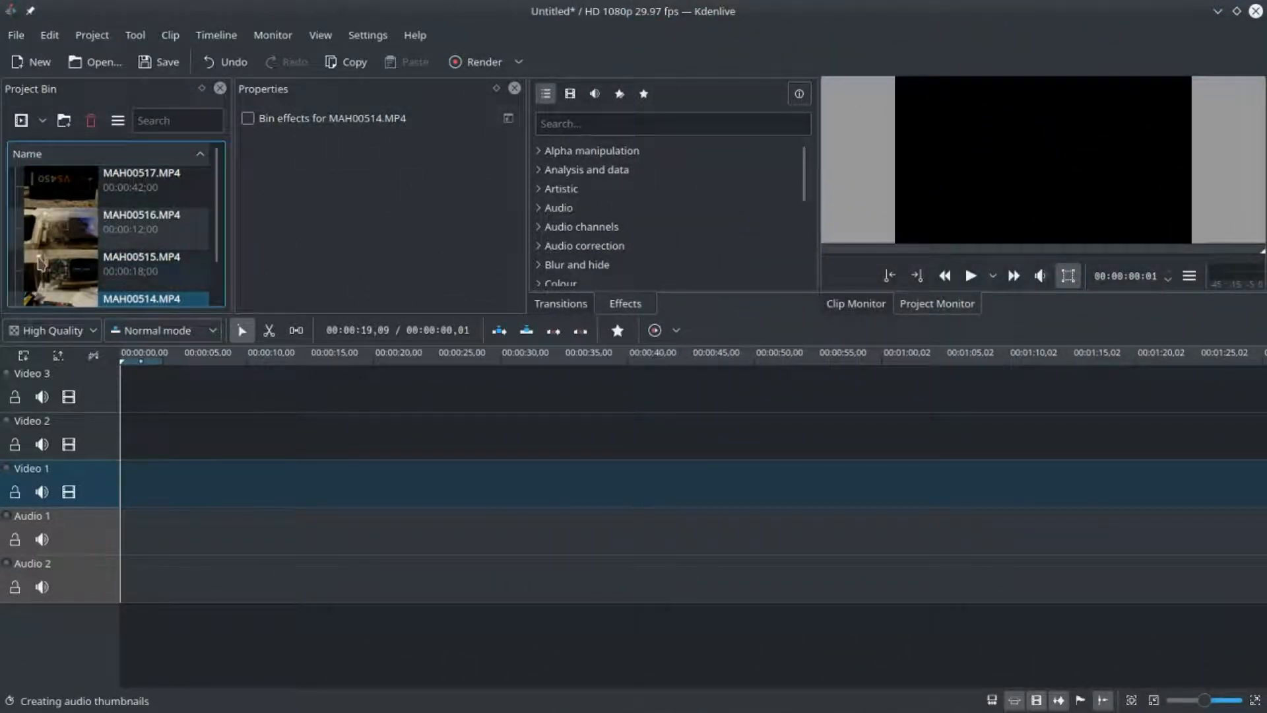
pyautogui.scroll(-1, 79, 244)
pyautogui.scroll(1, 80, 244)
pyautogui.scroll(-1, 79, 244)
pyautogui.scroll(1, 80, 244)
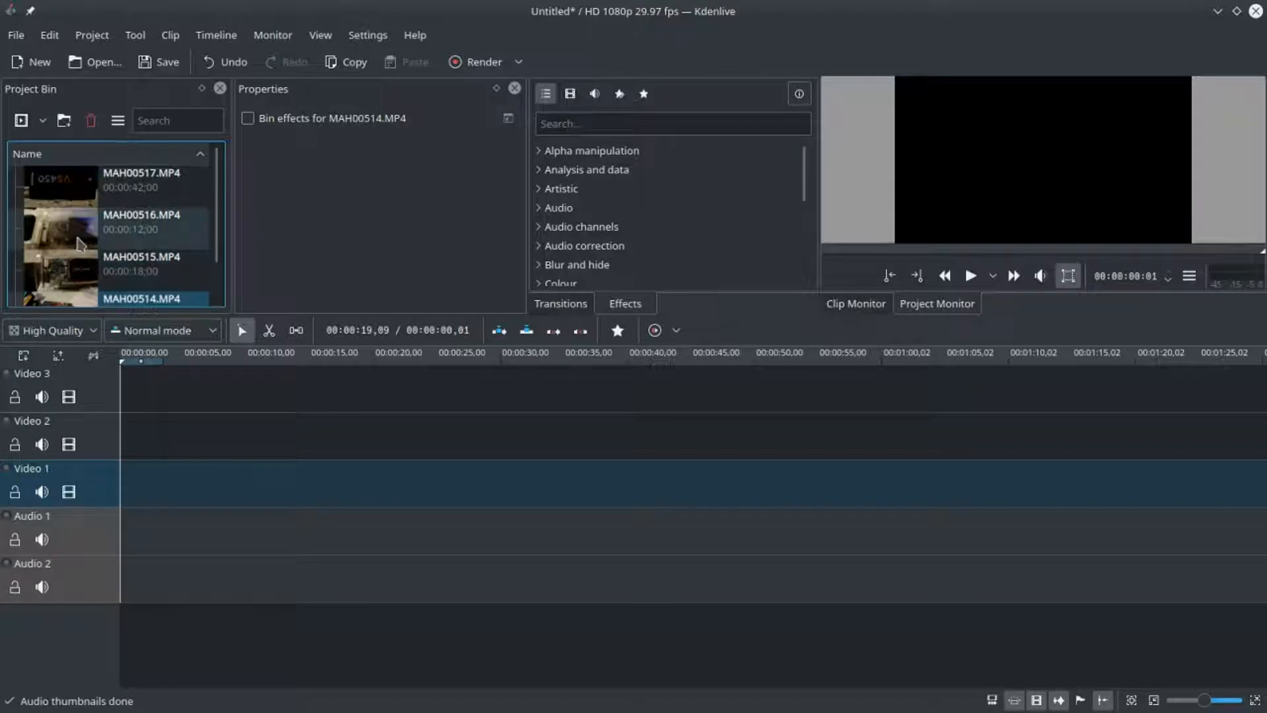
pyautogui.scroll(-1, 82, 242)
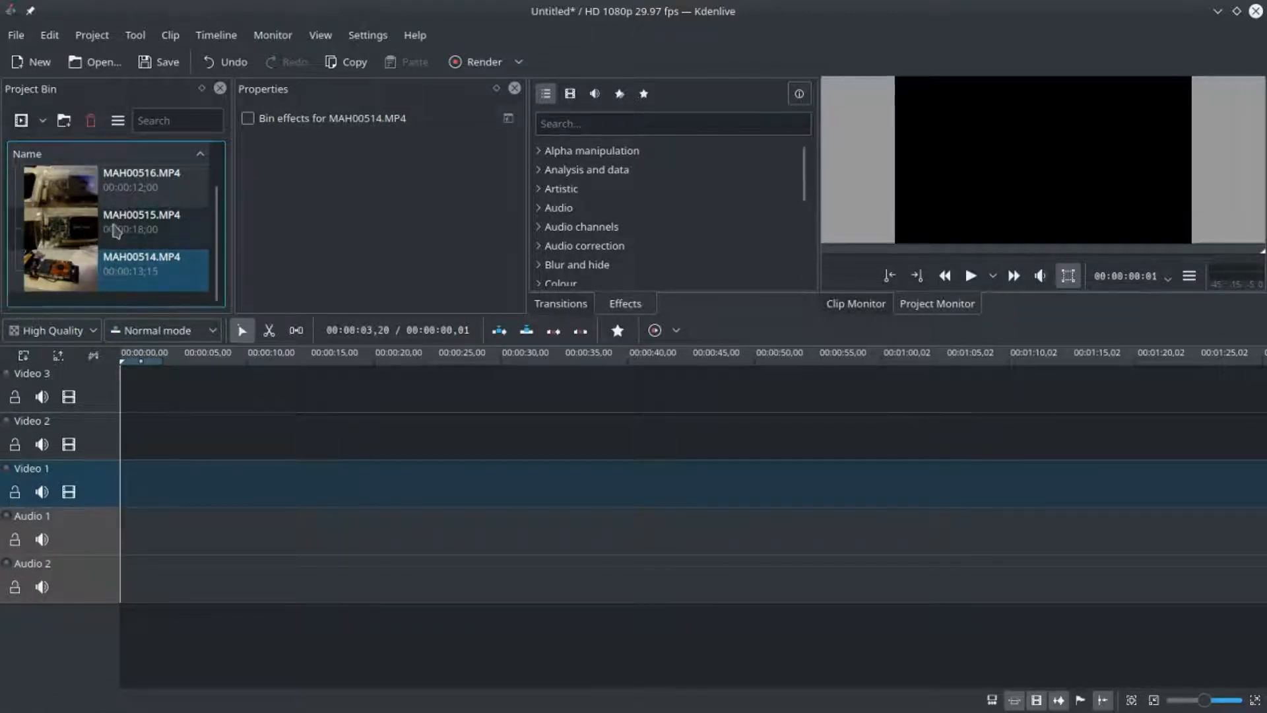
pyautogui.scroll(1, 100, 246)
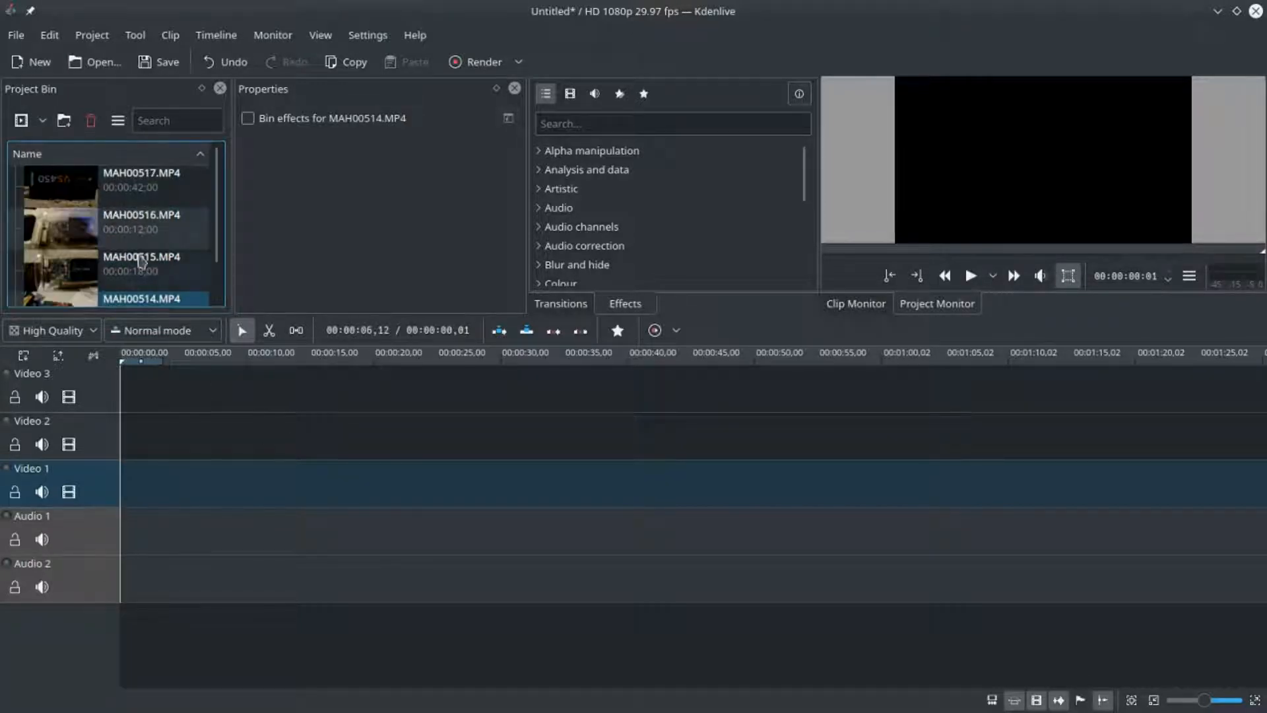
pyautogui.scroll(-1, 153, 271)
pyautogui.scroll(1, 212, 206)
pyautogui.scroll(-1, 213, 205)
pyautogui.scroll(1, 216, 222)
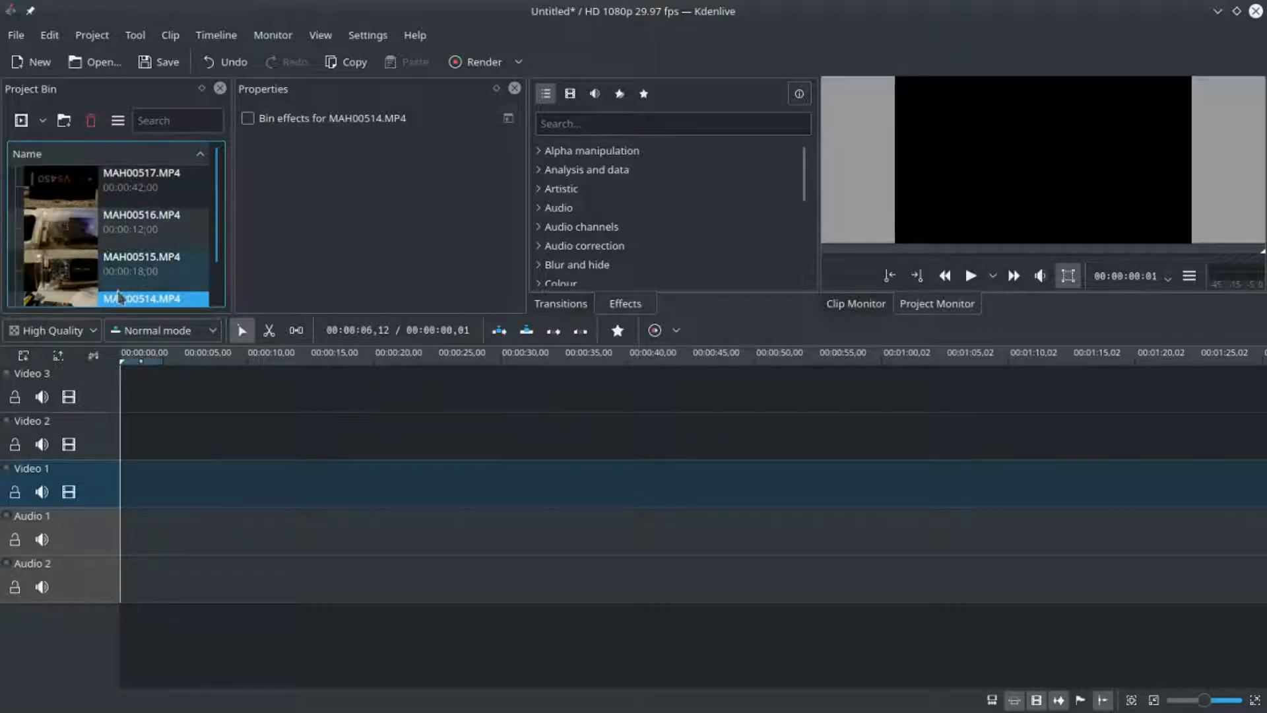
pyautogui.scroll(-1, 73, 235)
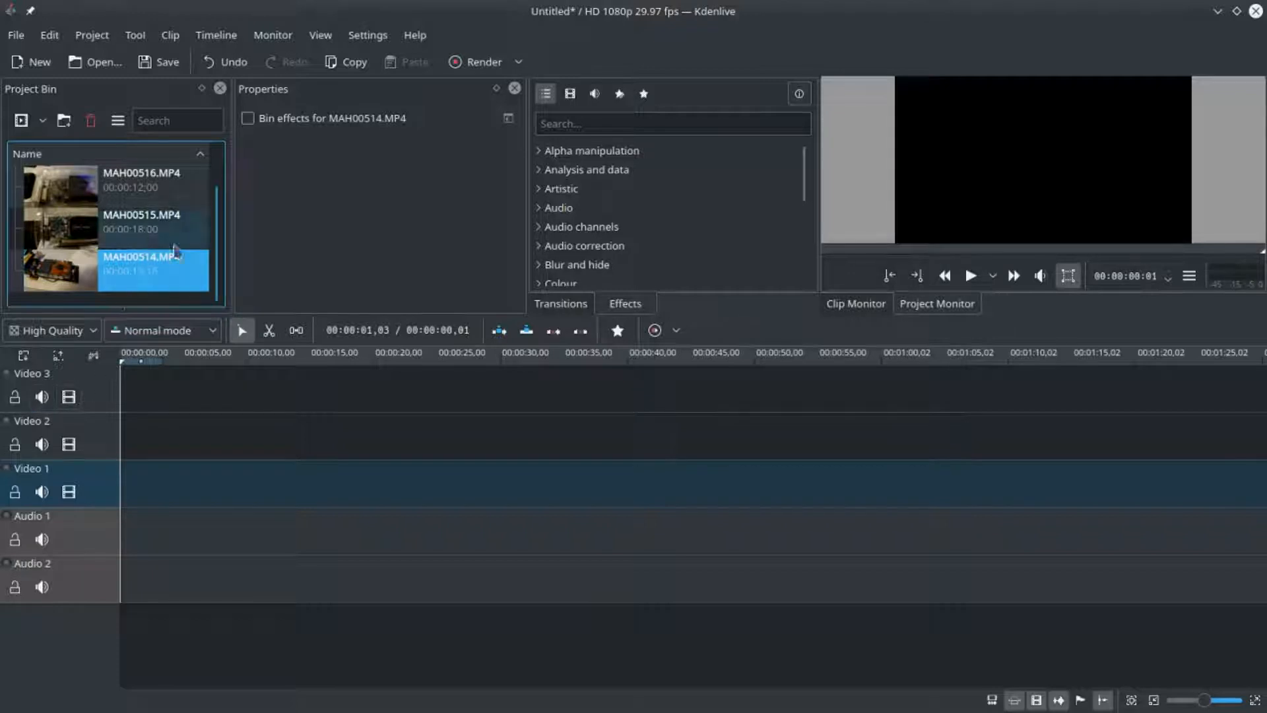
pyautogui.scroll(1, 177, 261)
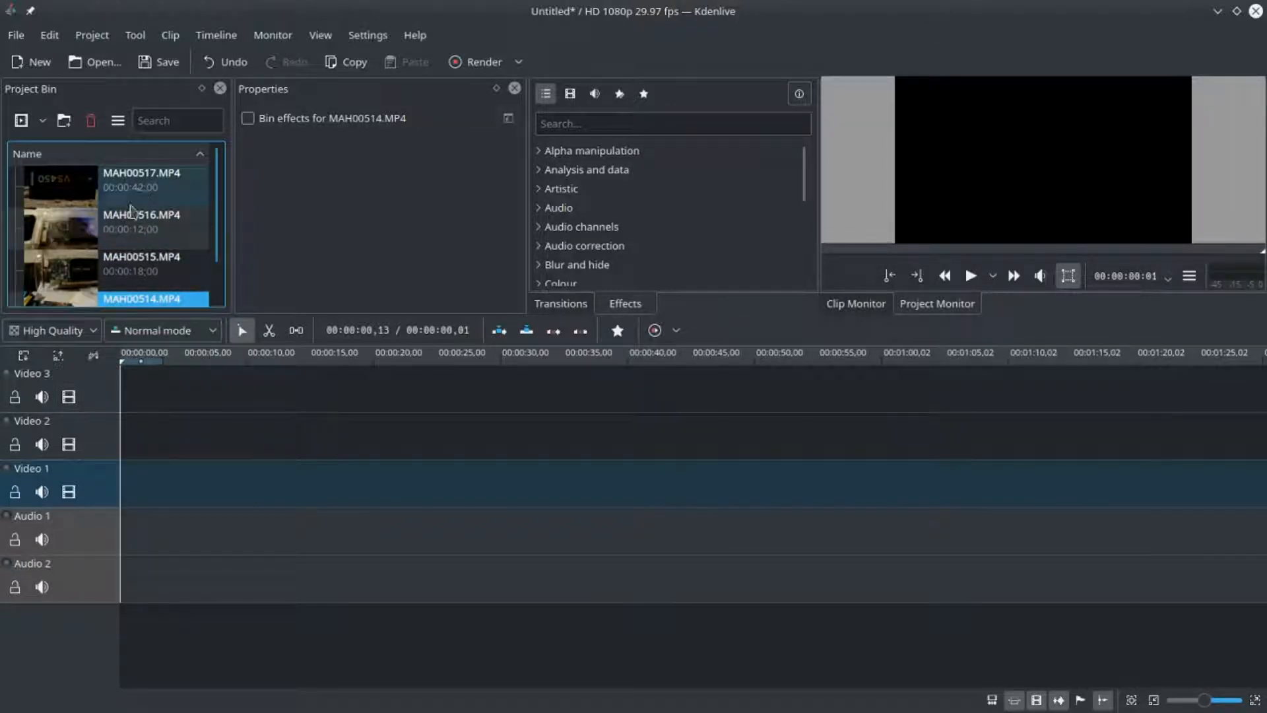
pyautogui.scroll(-1, 177, 261)
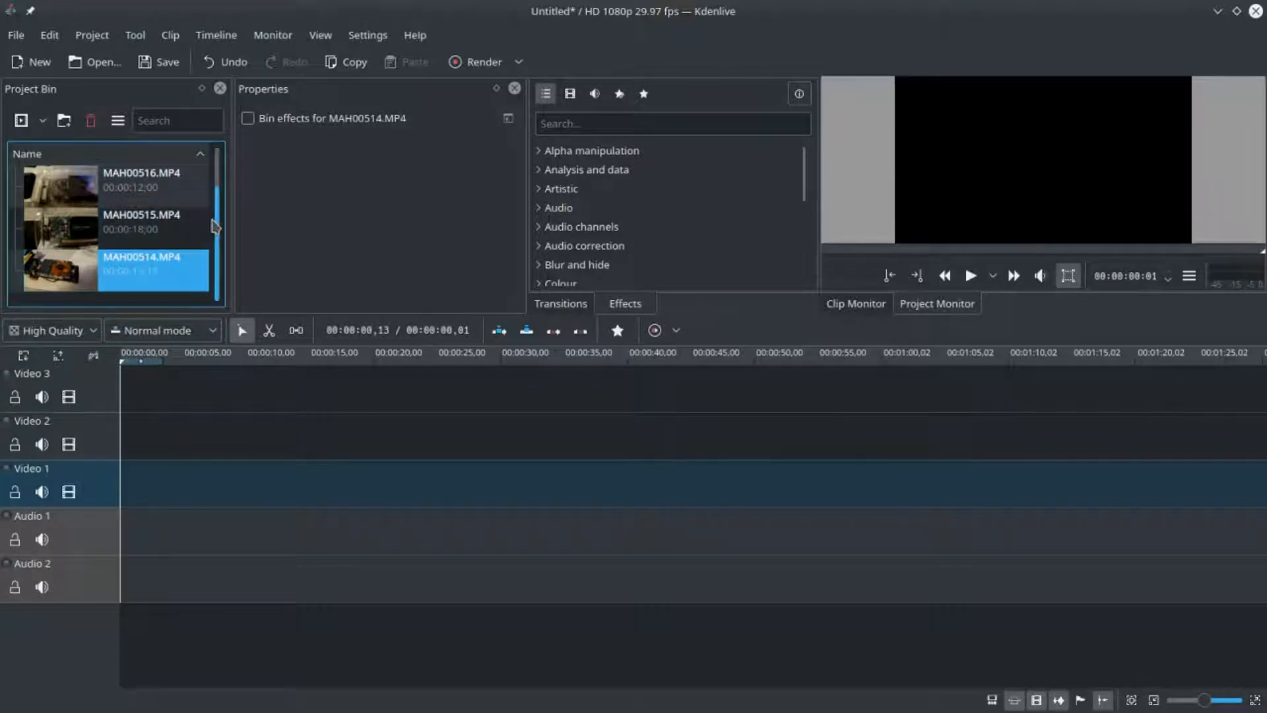
pyautogui.scroll(1, 216, 196)
pyautogui.scroll(-1, 203, 237)
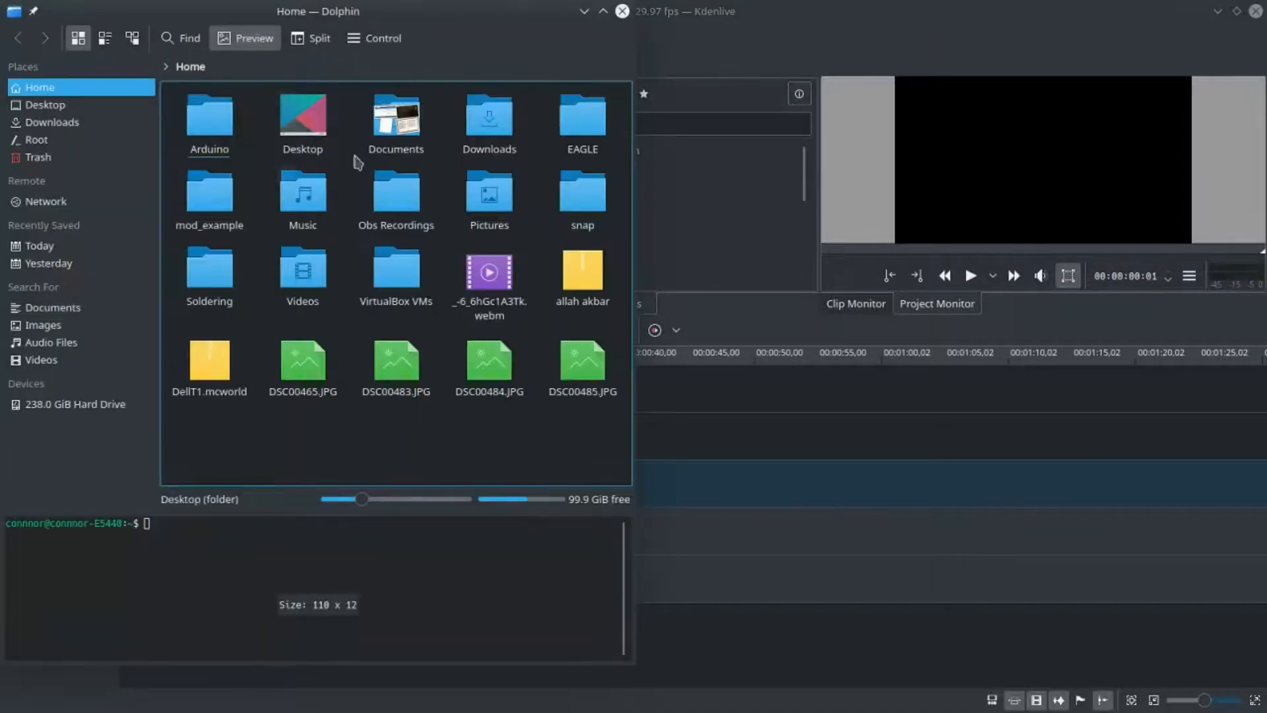
# Import Example voiceover.wav from the Documents folder into the project bin
pyautogui.moveTo(398, 25); pyautogui.dragTo(825, 25)
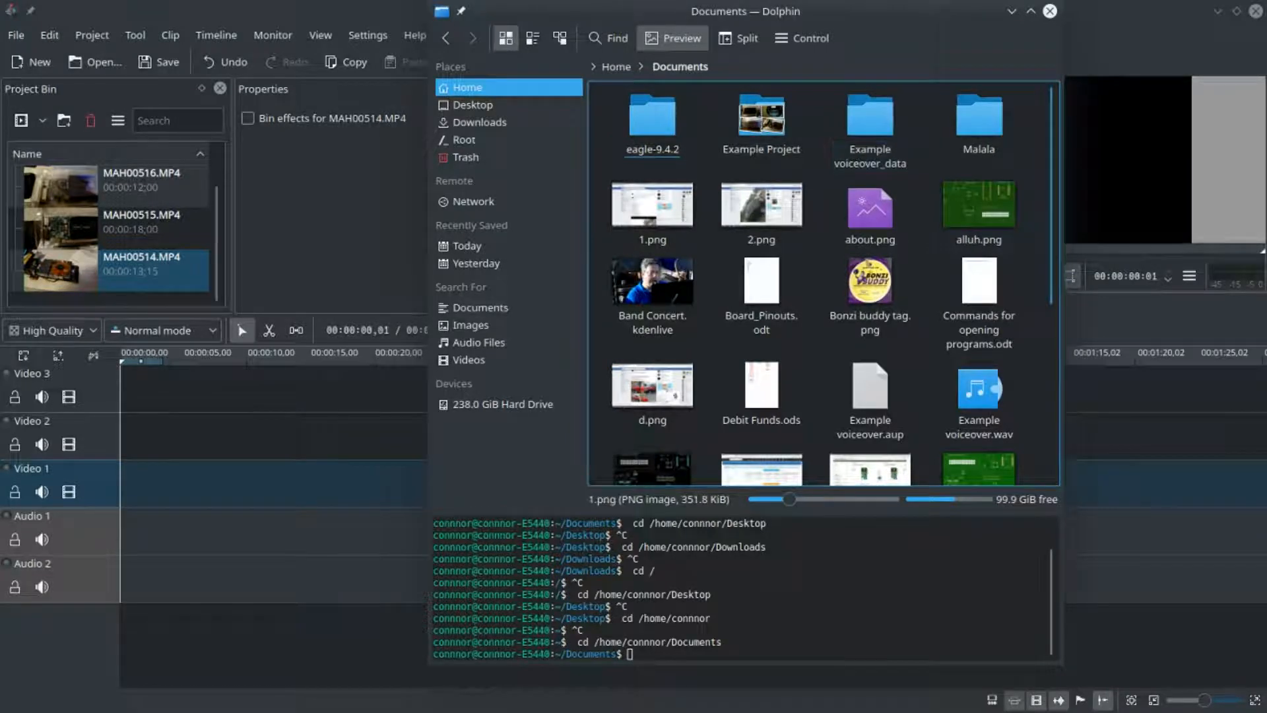
pyautogui.click(170, 452)
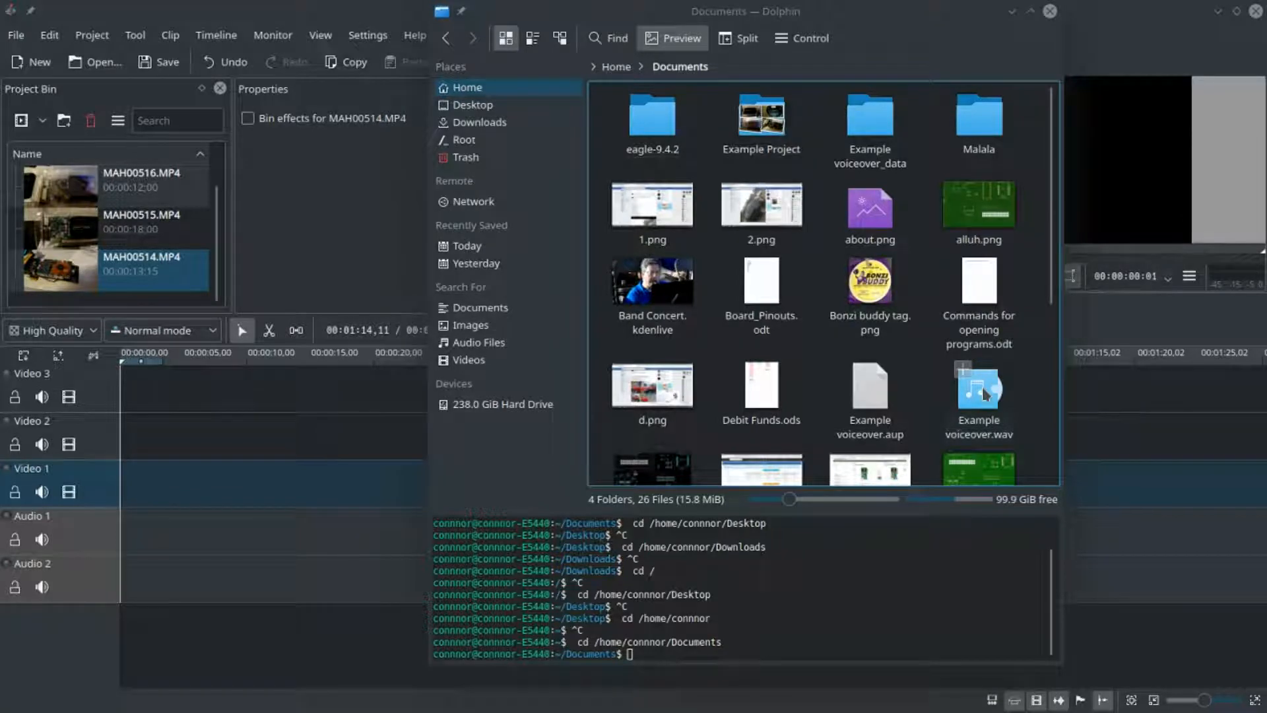
pyautogui.moveTo(990, 404); pyautogui.dragTo(185, 316)
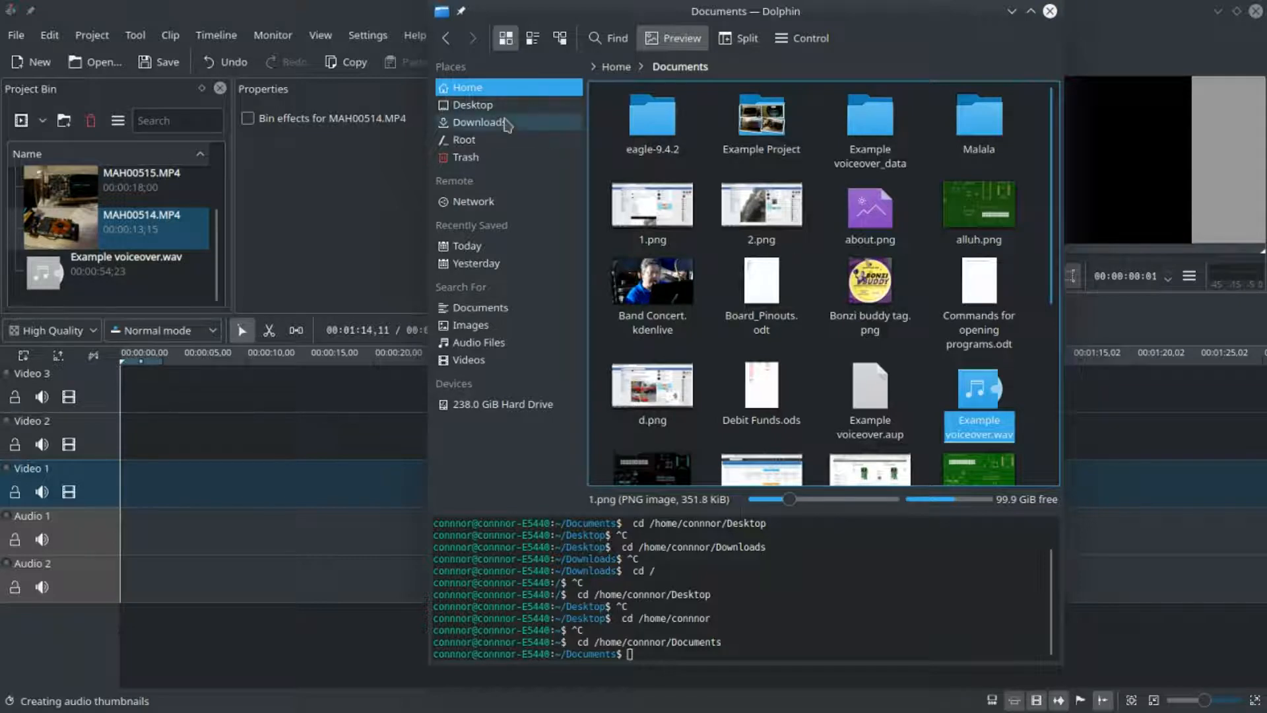
pyautogui.scroll(-1, 732, 211)
pyautogui.scroll(1, 739, 270)
pyautogui.moveTo(736, 291); pyautogui.dragTo(174, 305)
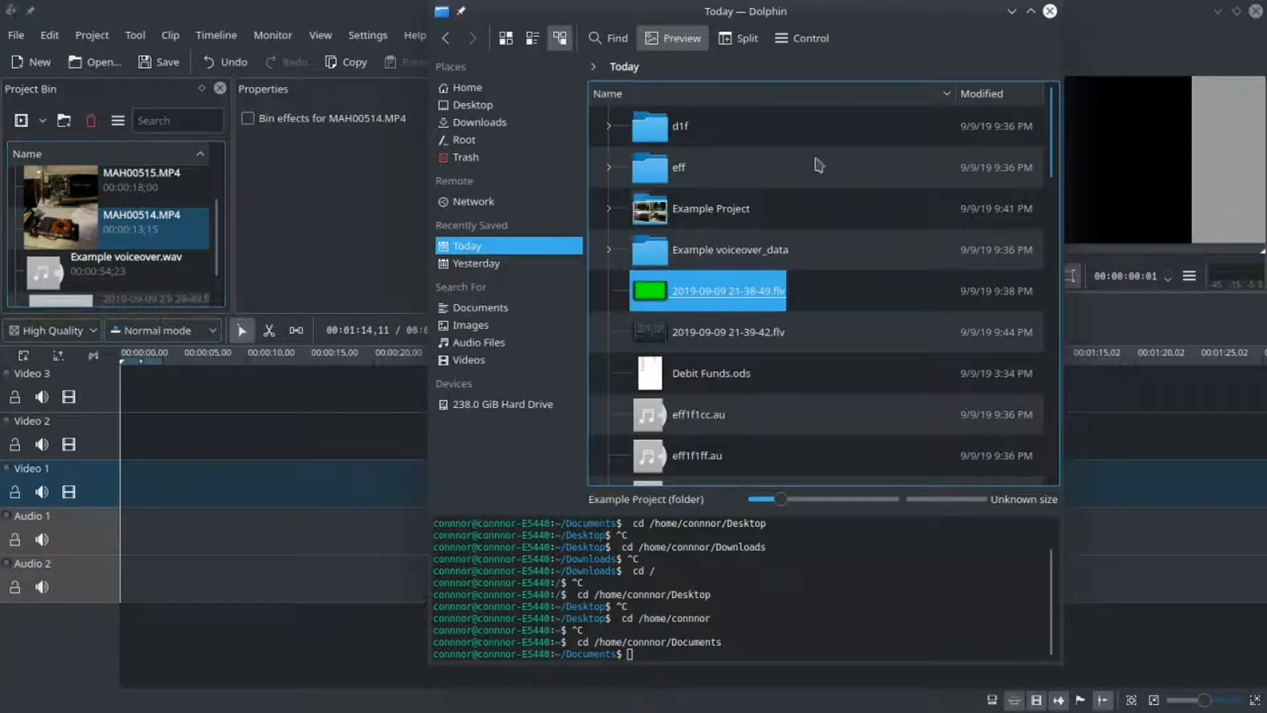
pyautogui.click(1050, 11)
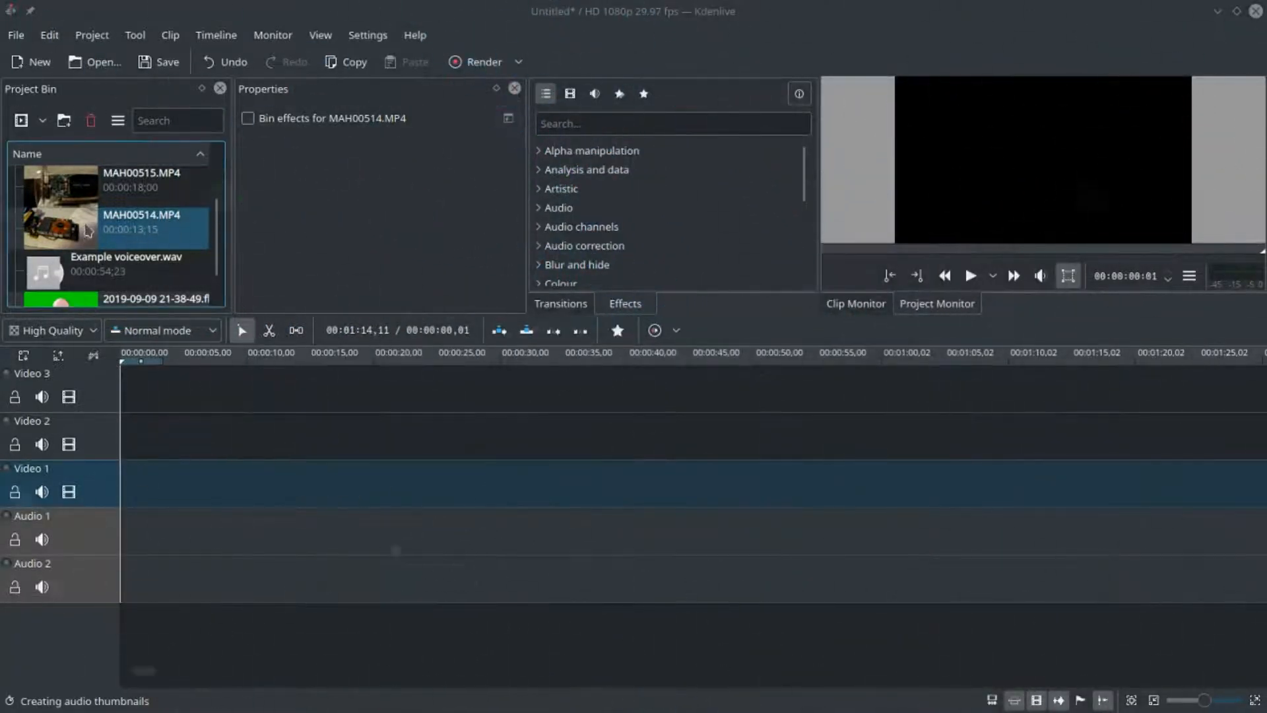
pyautogui.scroll(-1, 86, 229)
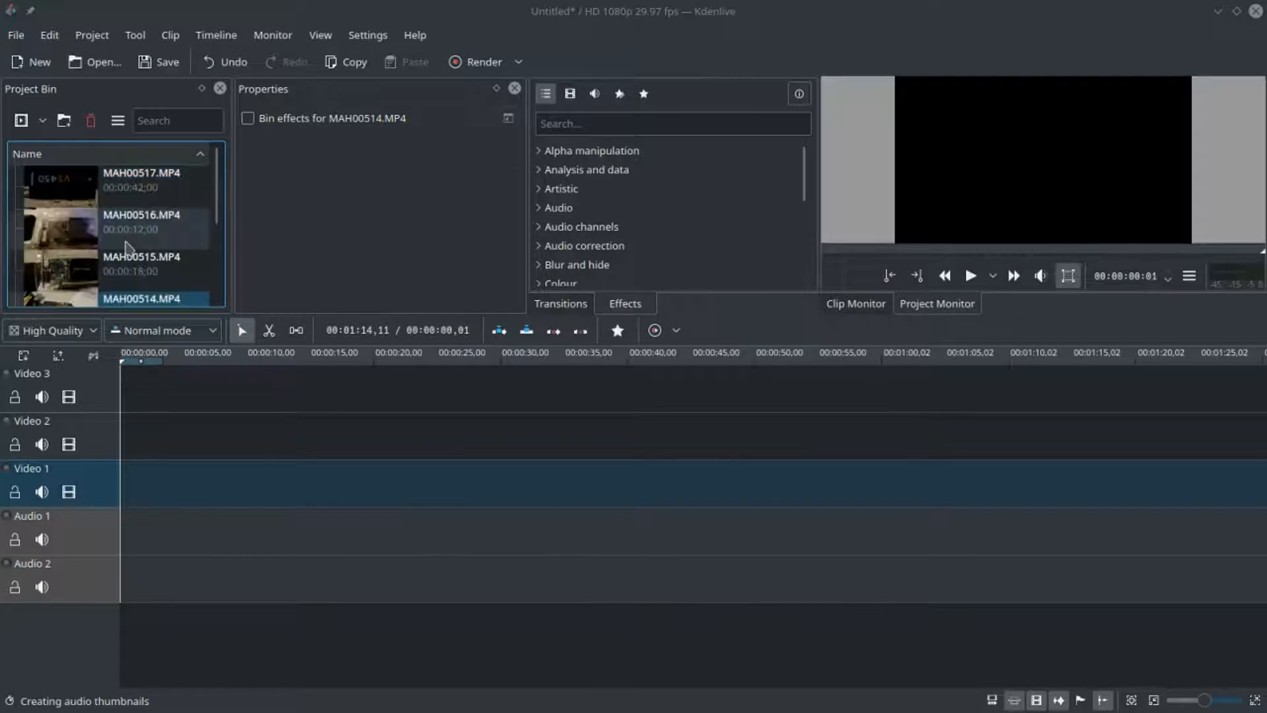
pyautogui.scroll(3, 135, 239)
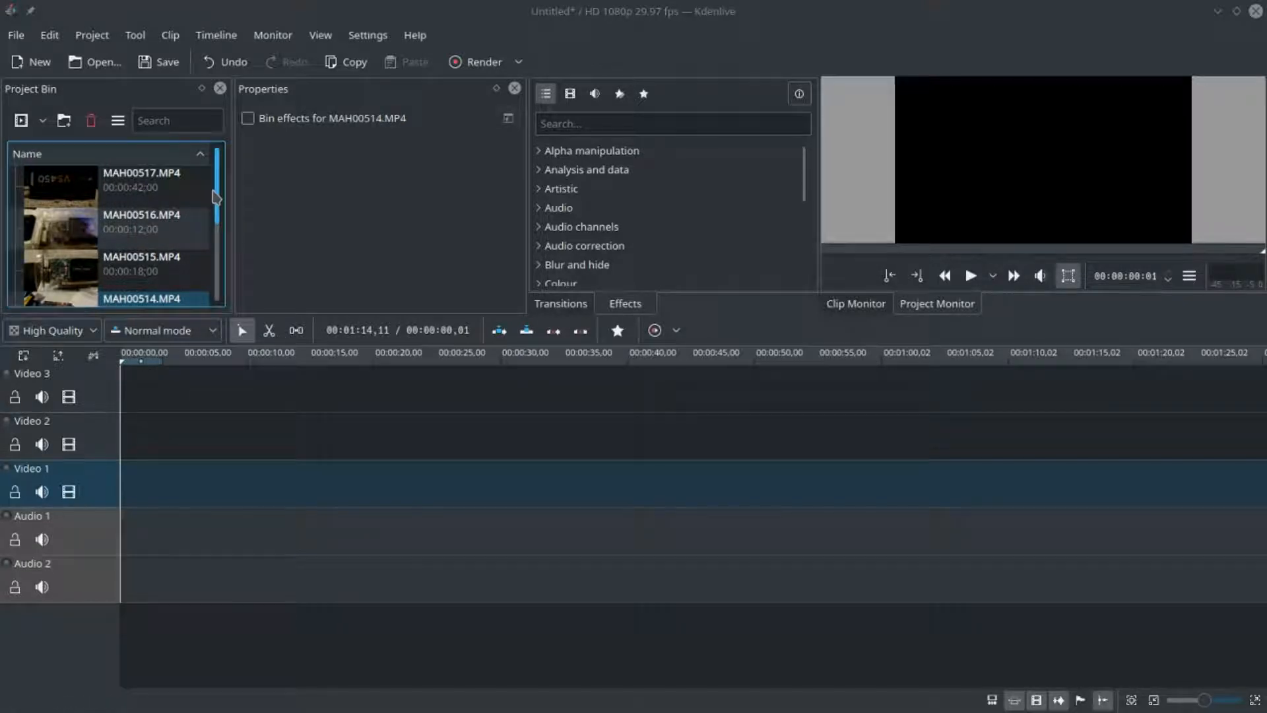
pyautogui.moveTo(219, 178); pyautogui.dragTo(219, 256)
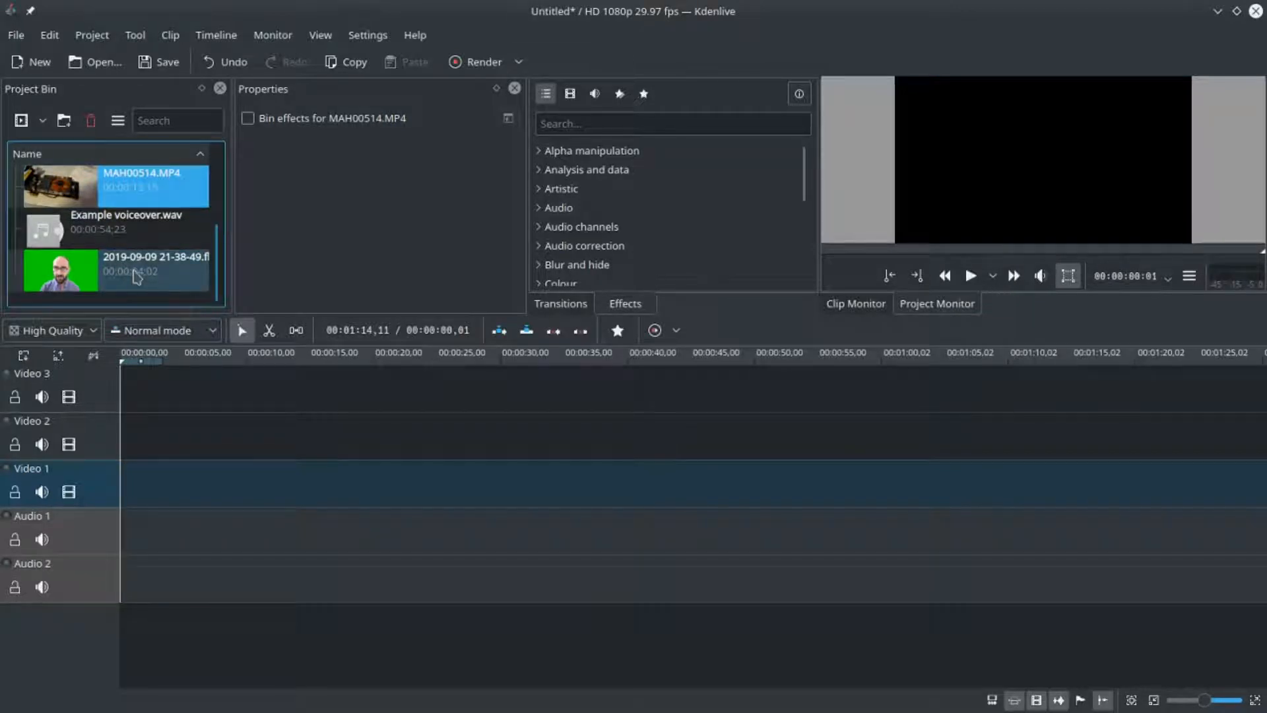
pyautogui.moveTo(137, 276); pyautogui.dragTo(123, 481)
pyautogui.press('space')
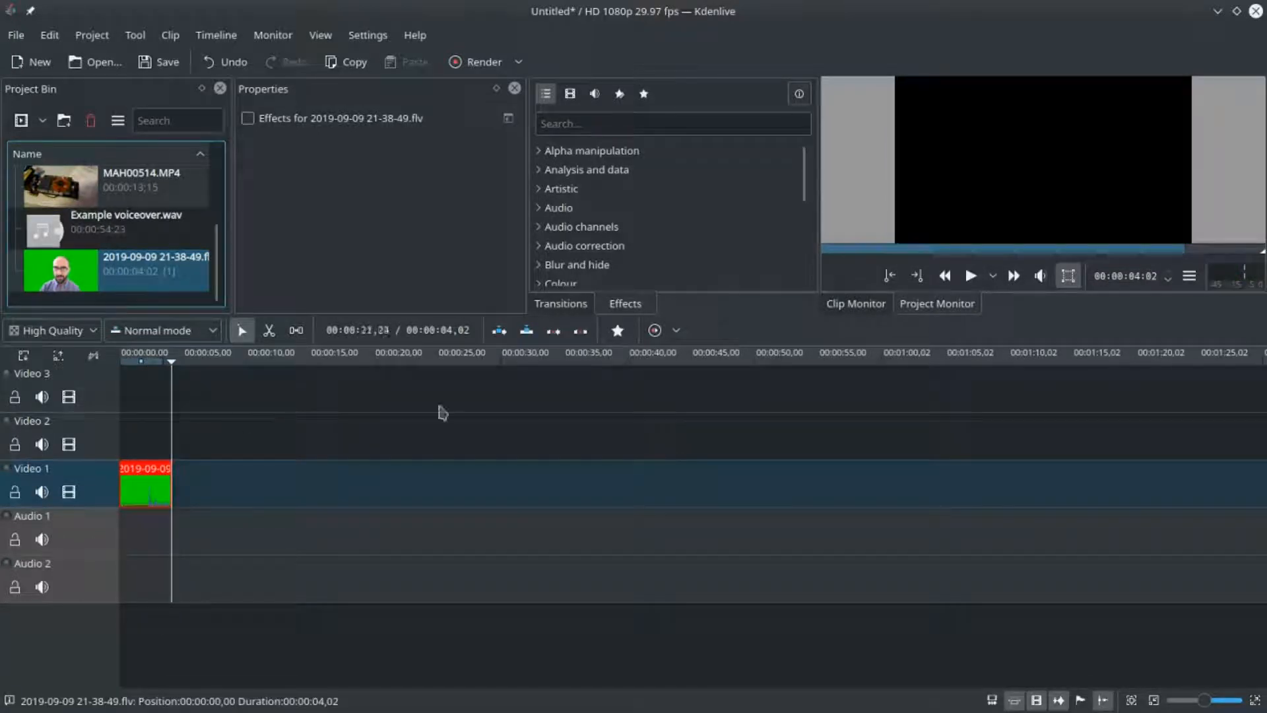
pyautogui.click(122, 437)
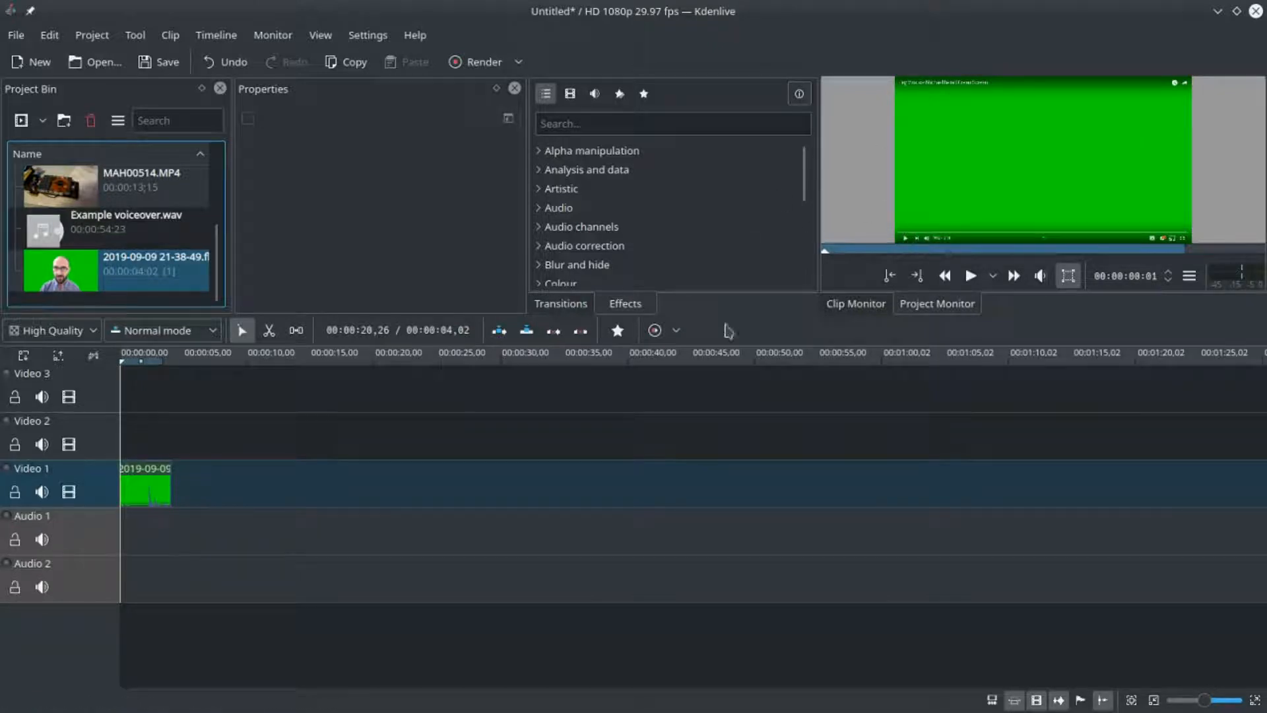
pyautogui.click(269, 335)
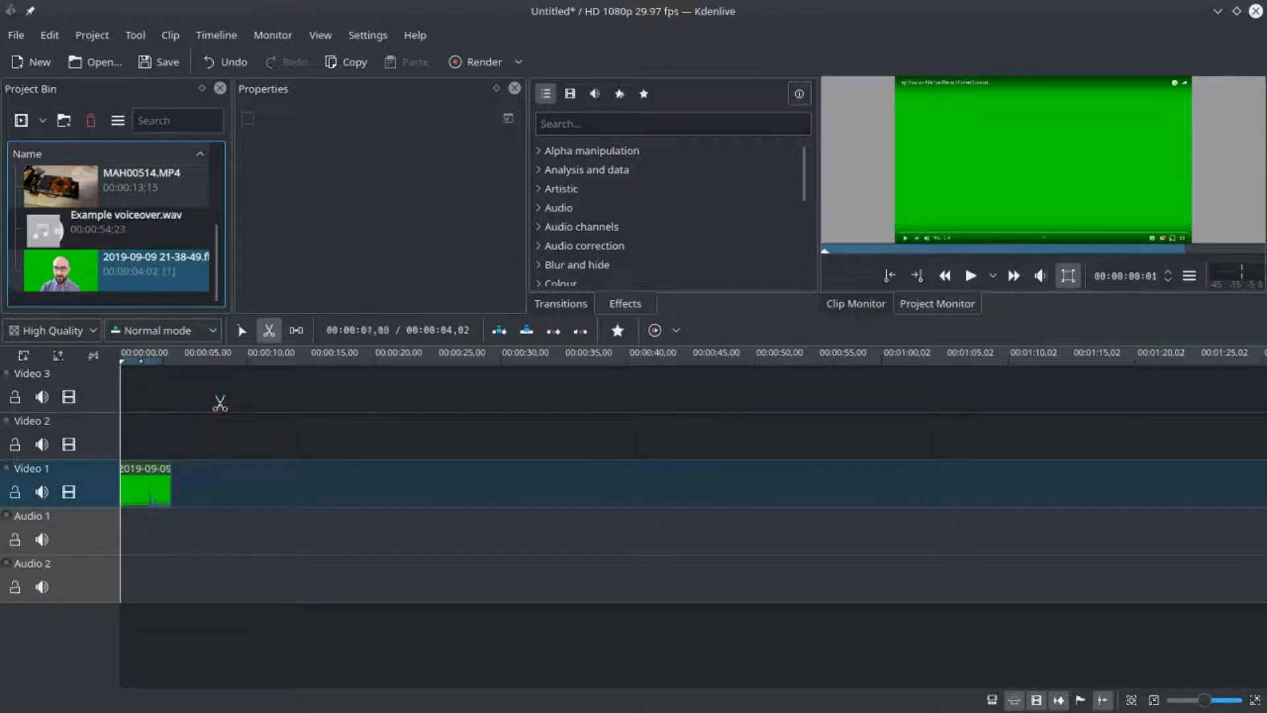
pyautogui.click(241, 333)
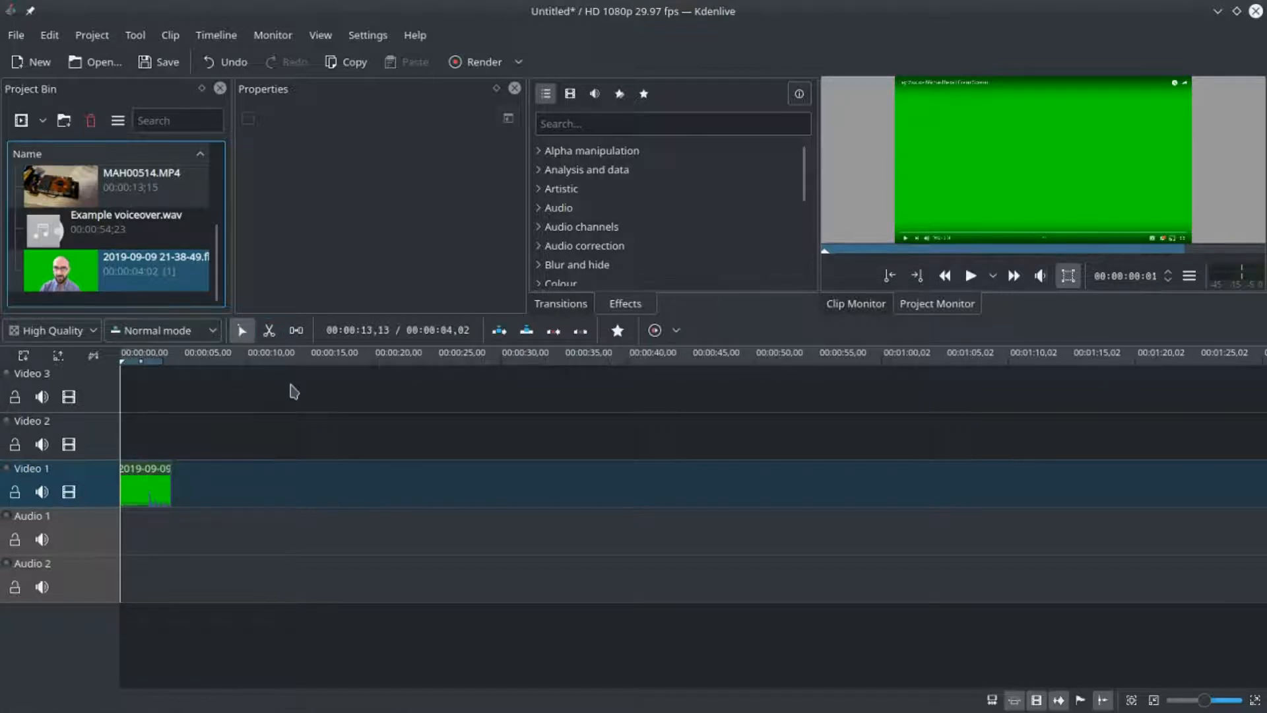
pyautogui.press('x')
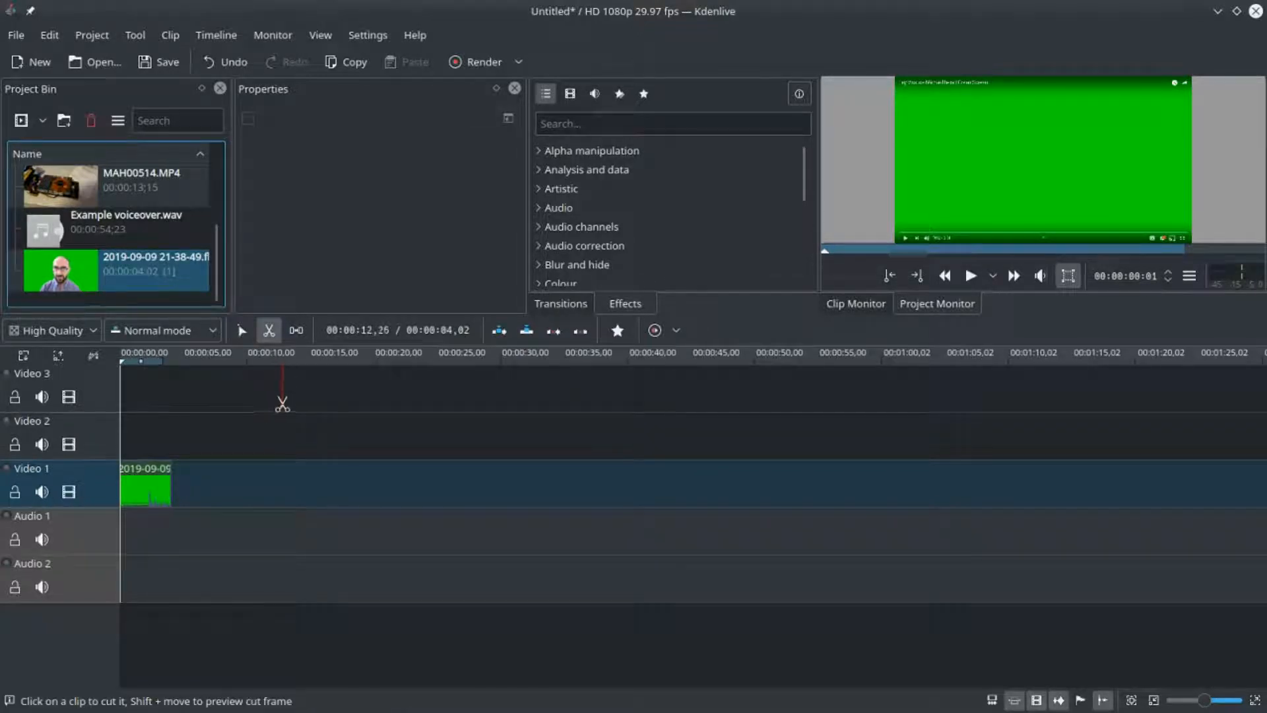
pyautogui.press('s')
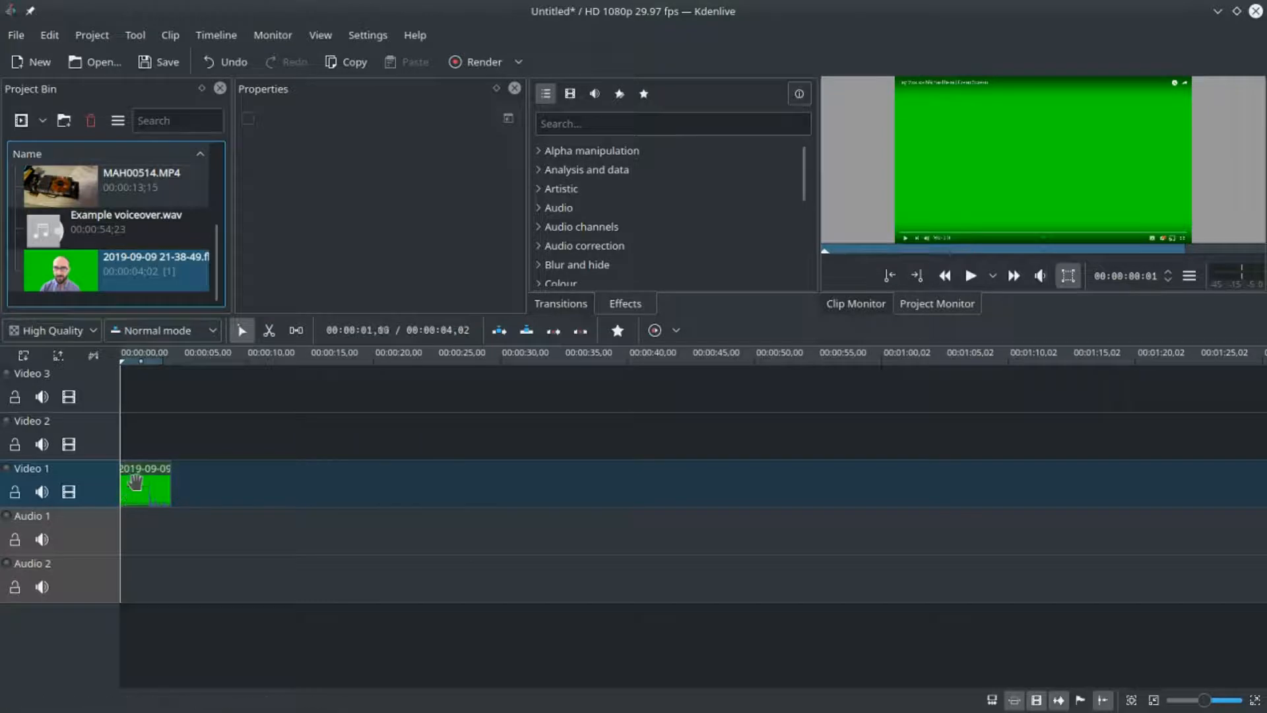
# Play the green-screen clip to just past two seconds, and cut it with the razor tool at about 00:00:02,01
pyautogui.press('space')
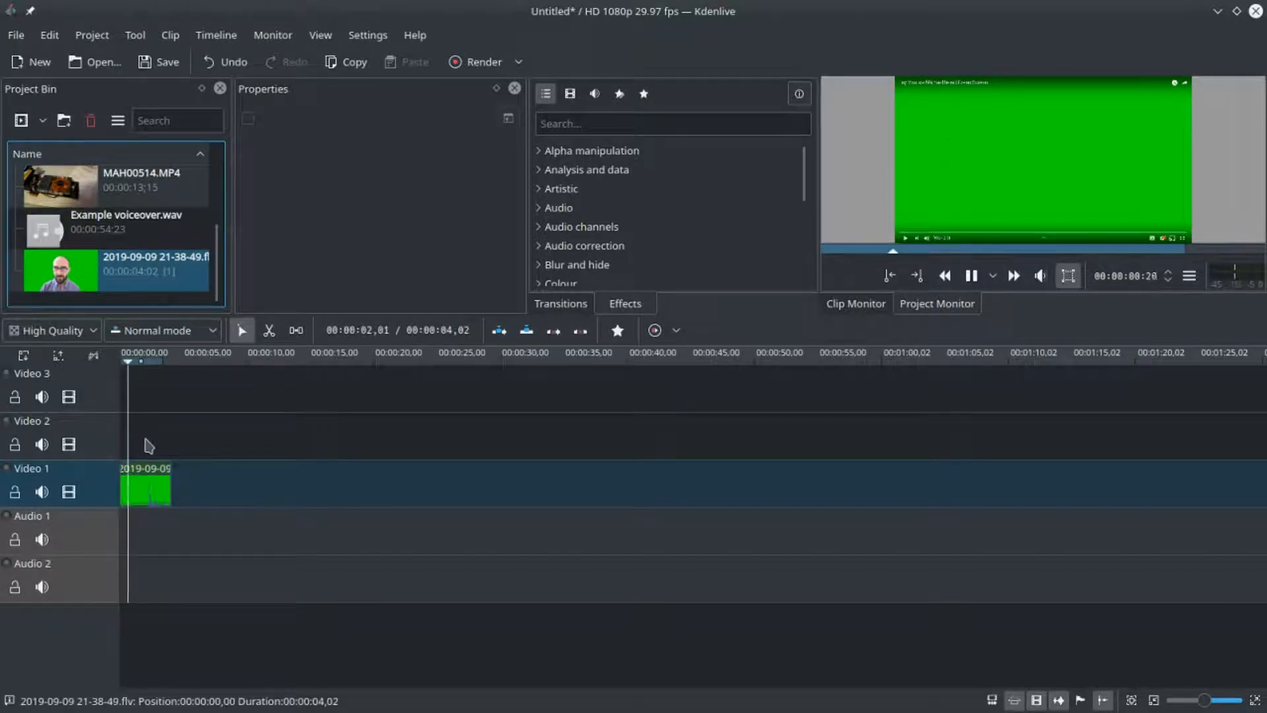
pyautogui.press('space')
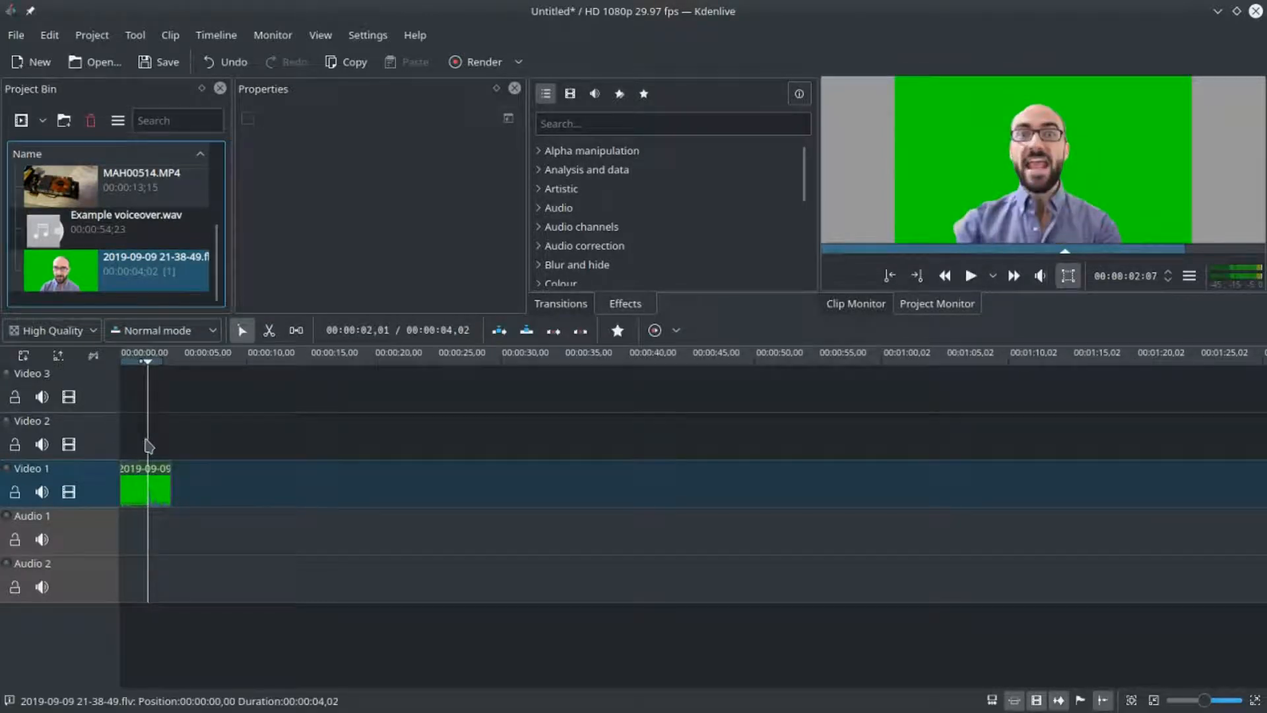
pyautogui.press('x')
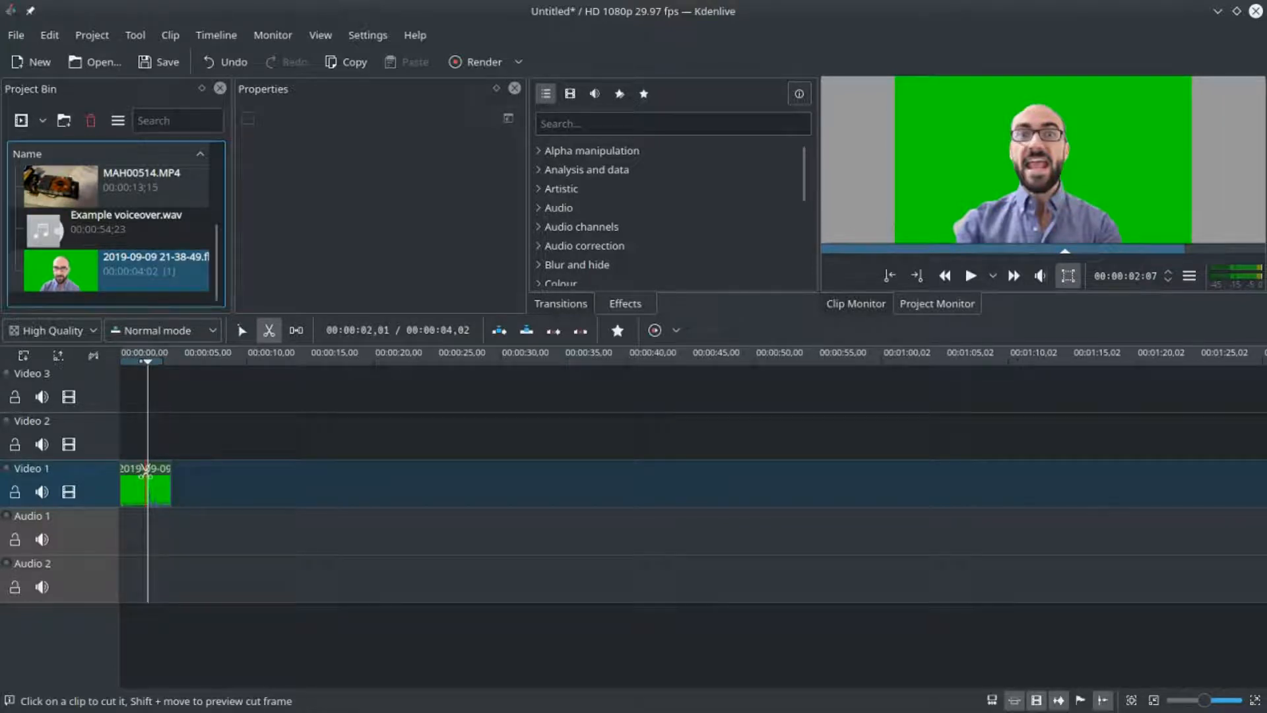
pyautogui.click(147, 471)
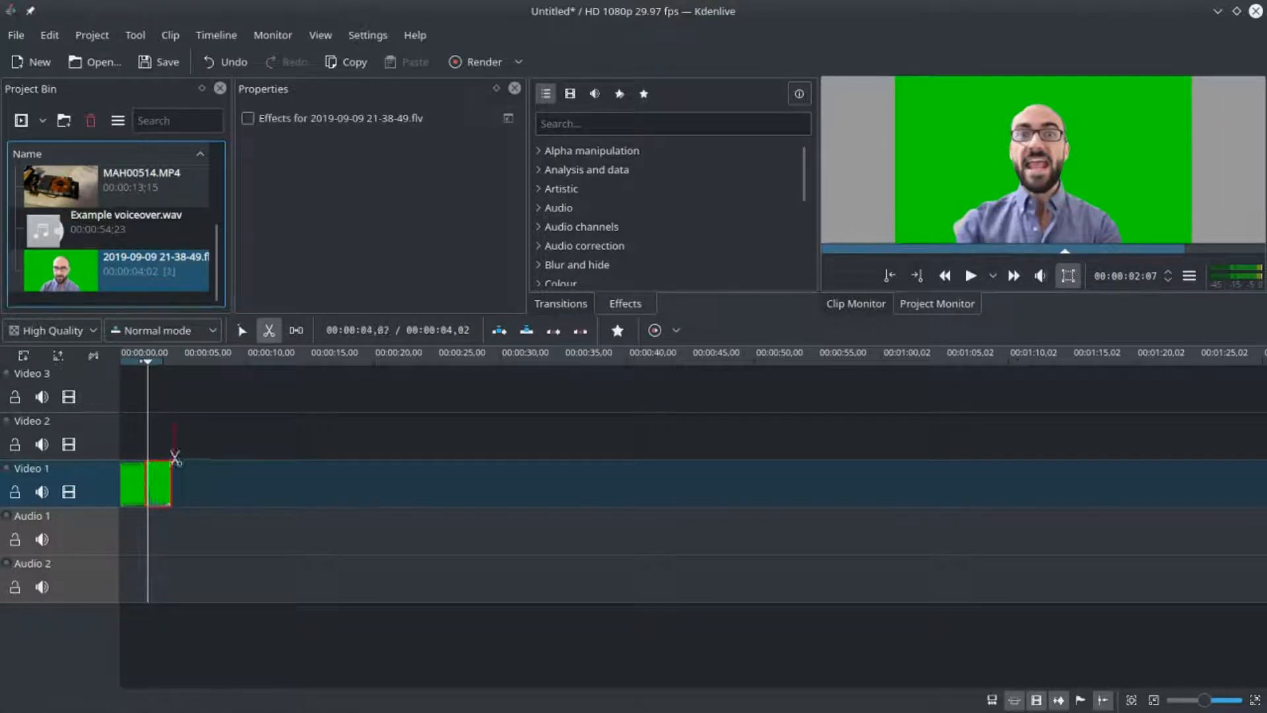
pyautogui.press('s')
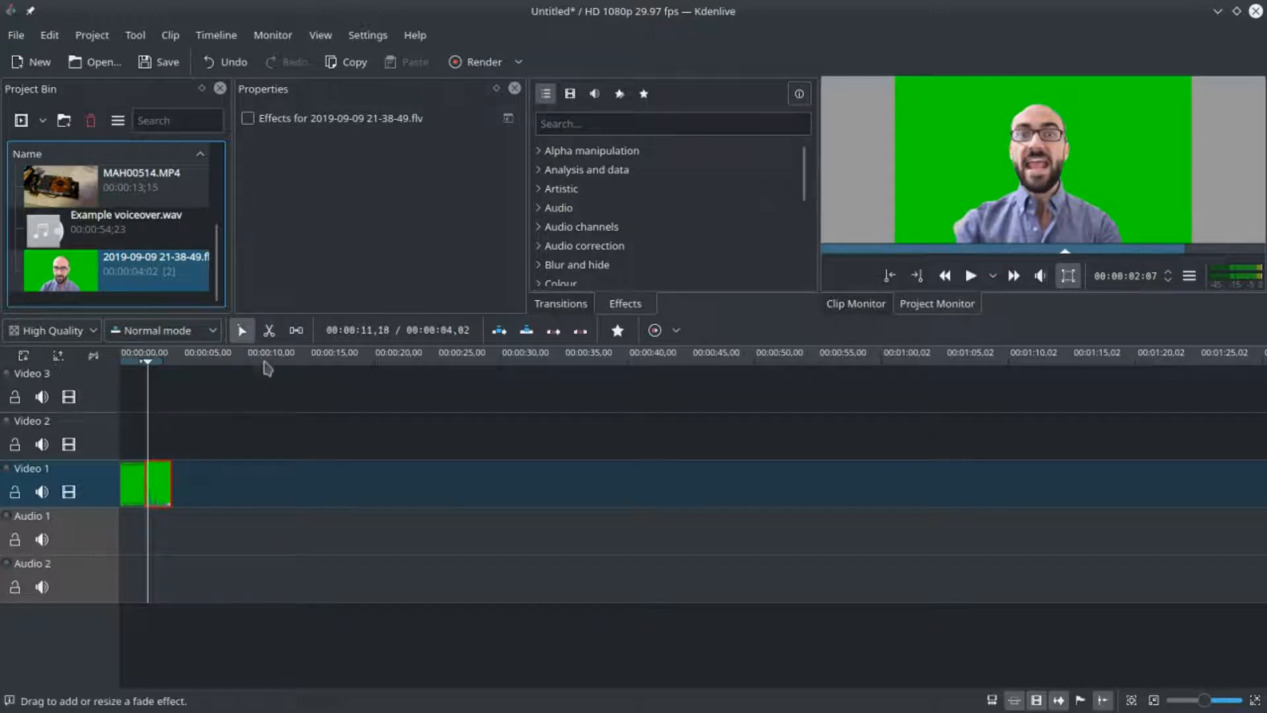
# Delete the first part of the cut green-screen clip and move the remaining part to the start of Video 1
pyautogui.rightClick(137, 494)
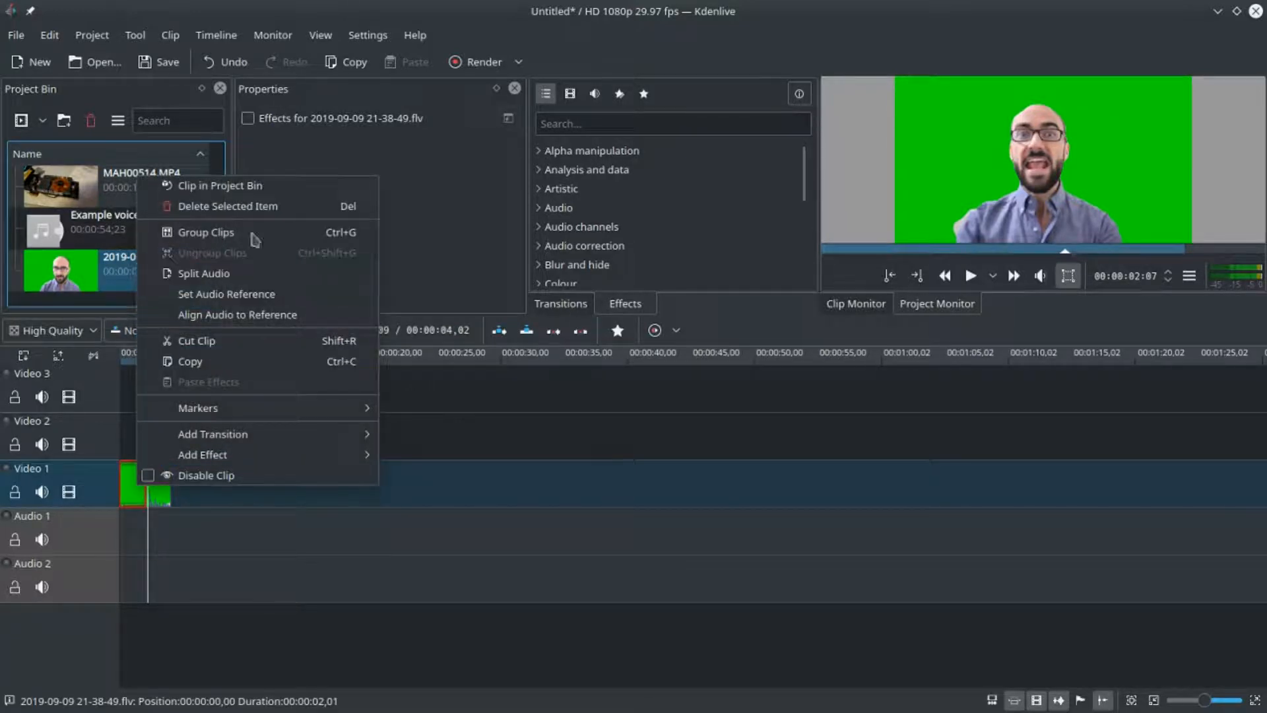
pyautogui.click(270, 206)
pyautogui.click(158, 483)
pyautogui.moveTo(158, 484); pyautogui.dragTo(101, 438)
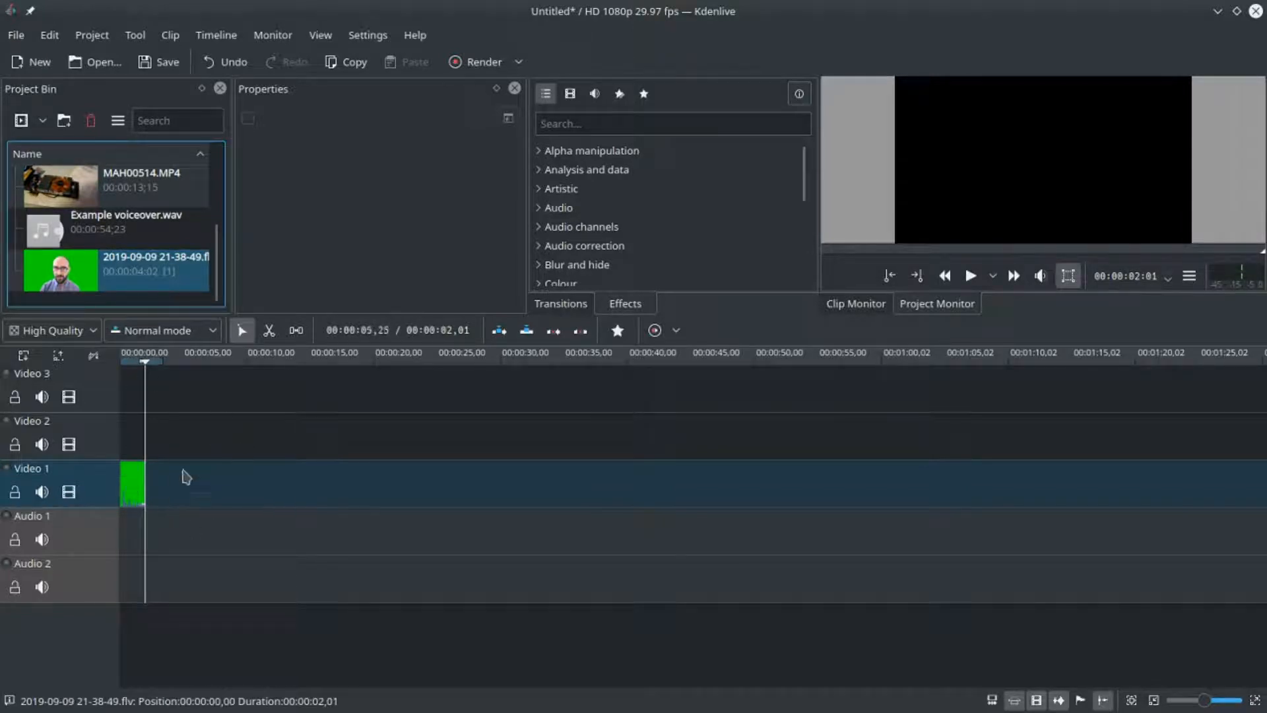
pyautogui.click(127, 439)
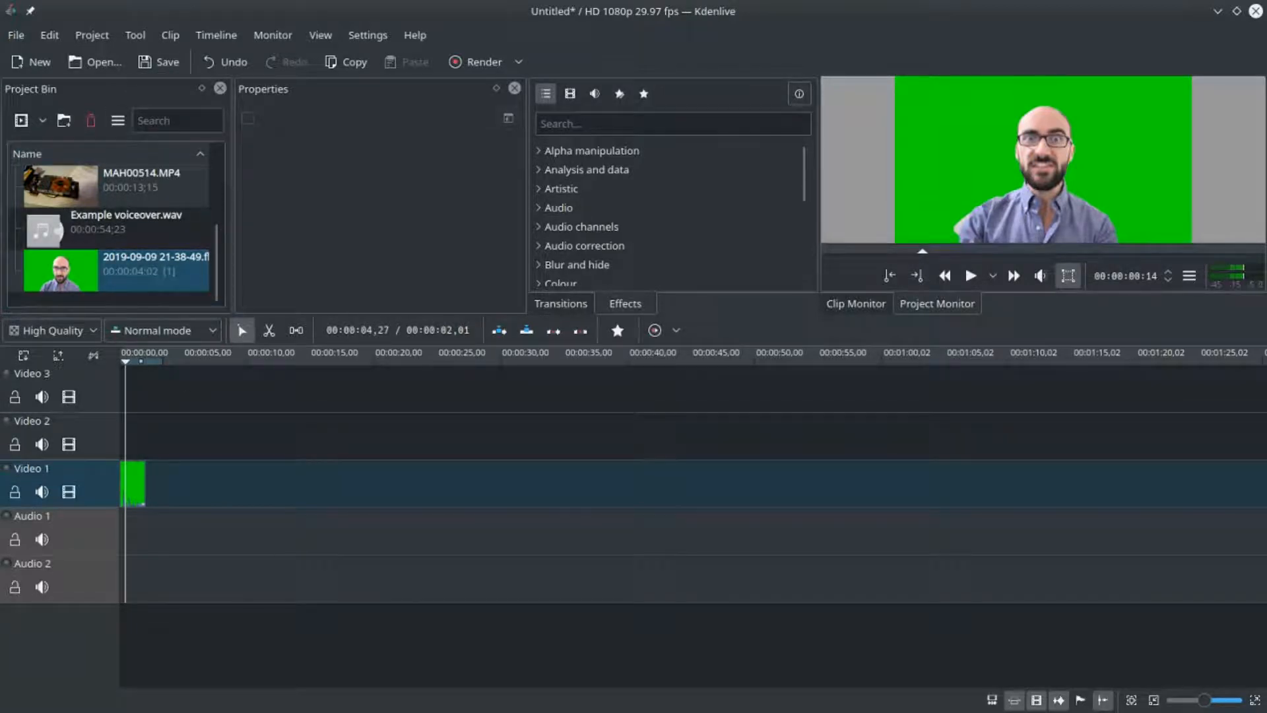
# Import DSC00465.JPG from the Home folder into the project bin, and close the file manager
pyautogui.press('super+e')
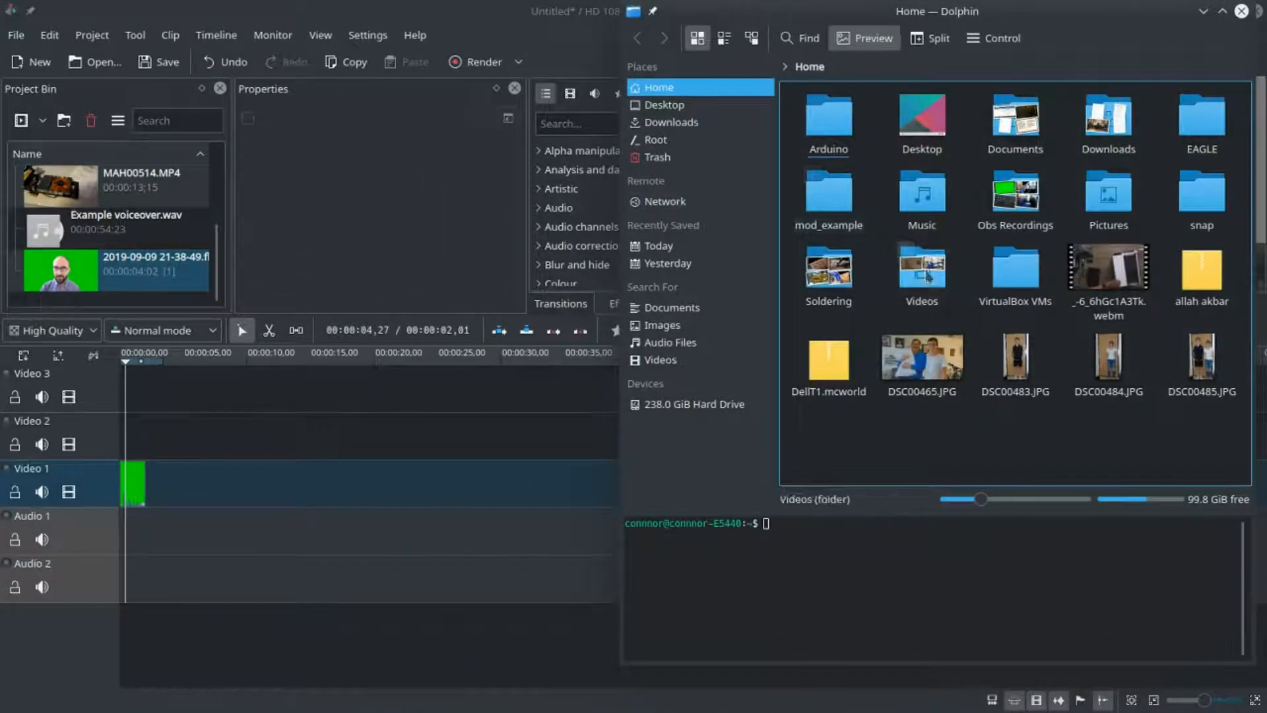
pyautogui.moveTo(938, 360); pyautogui.dragTo(145, 264)
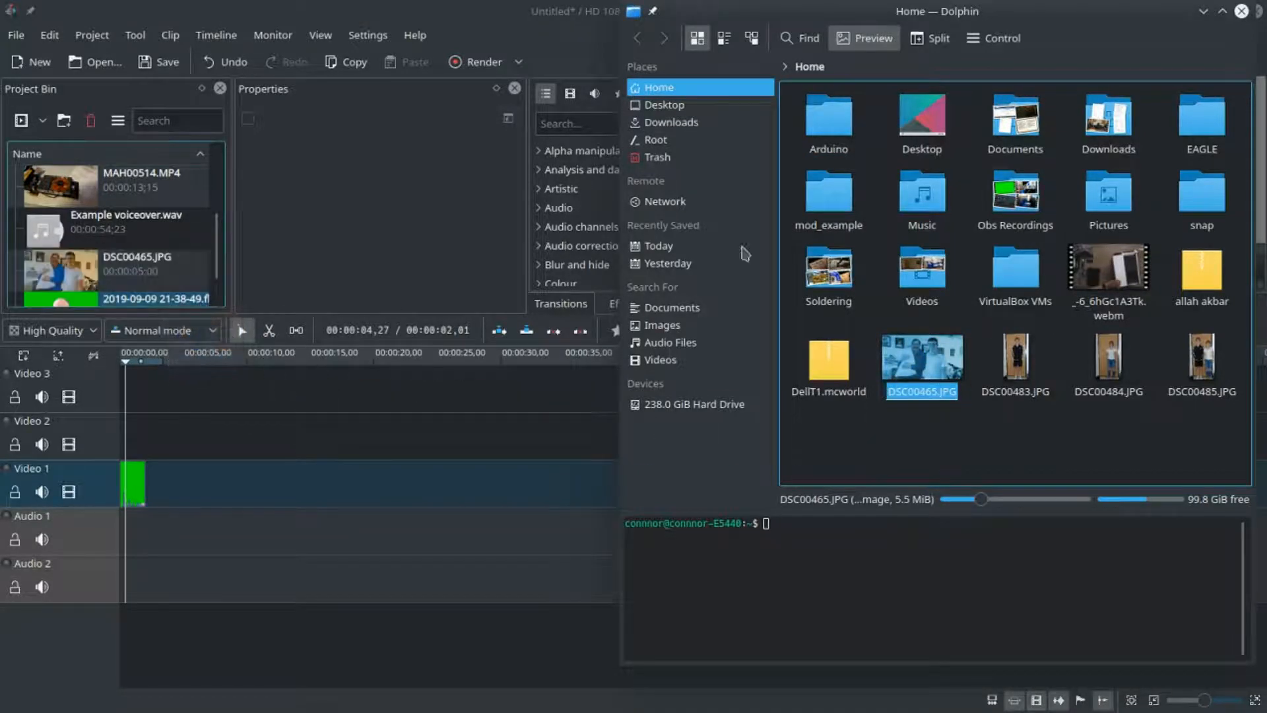
pyautogui.click(1241, 12)
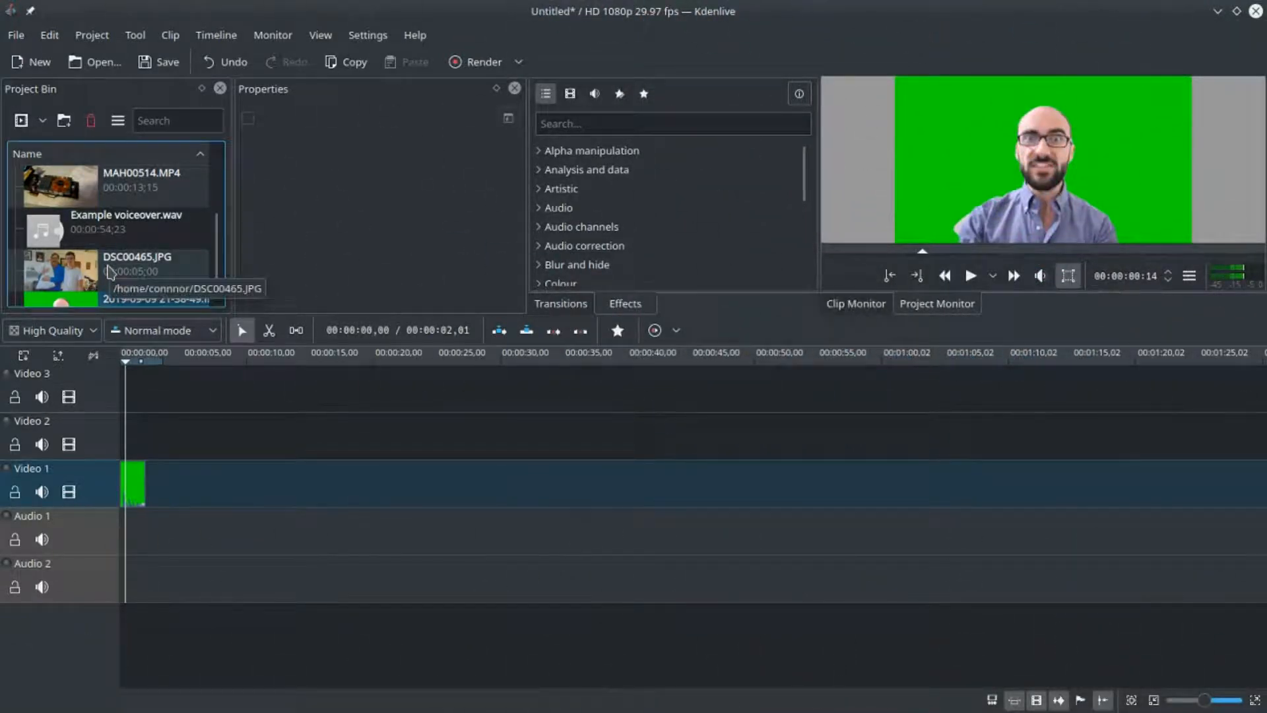
# Move the green-screen clip up to Video 2 and place DSC00465.JPG beneath it on Video 1, trimmed to a duration of 00:00:02,01
pyautogui.click(175, 423)
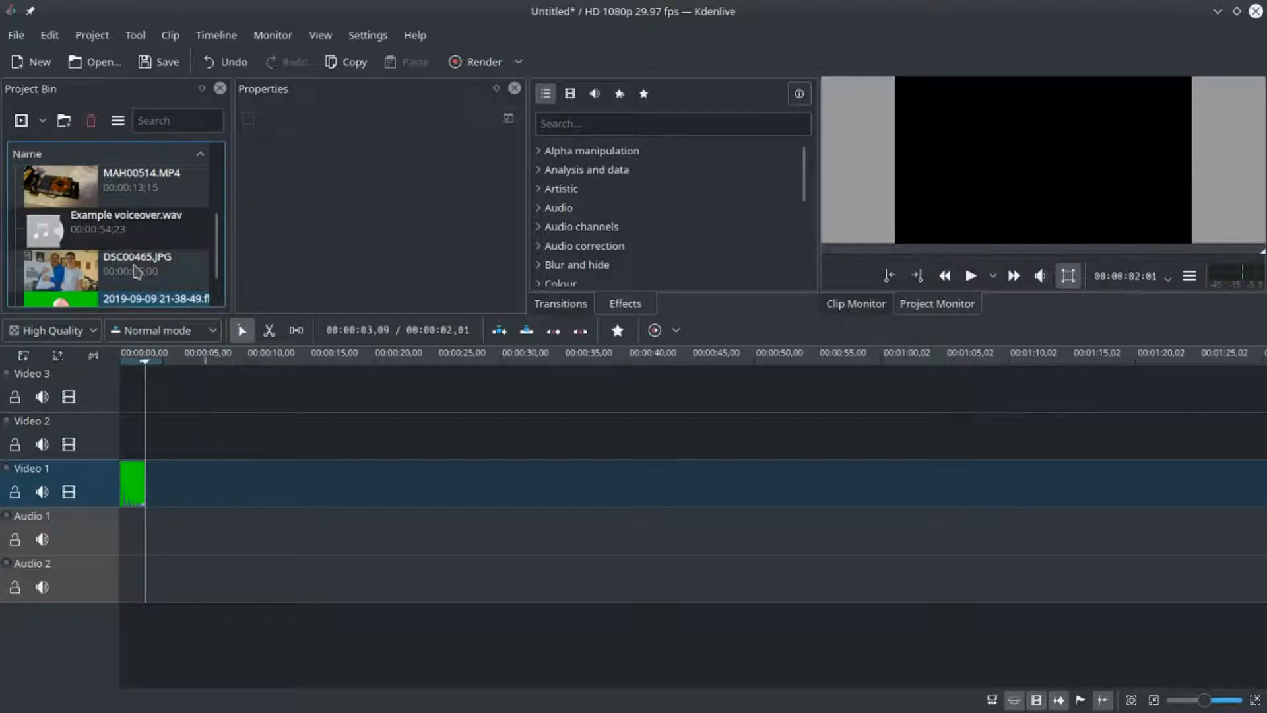
pyautogui.moveTo(77, 281); pyautogui.dragTo(159, 480)
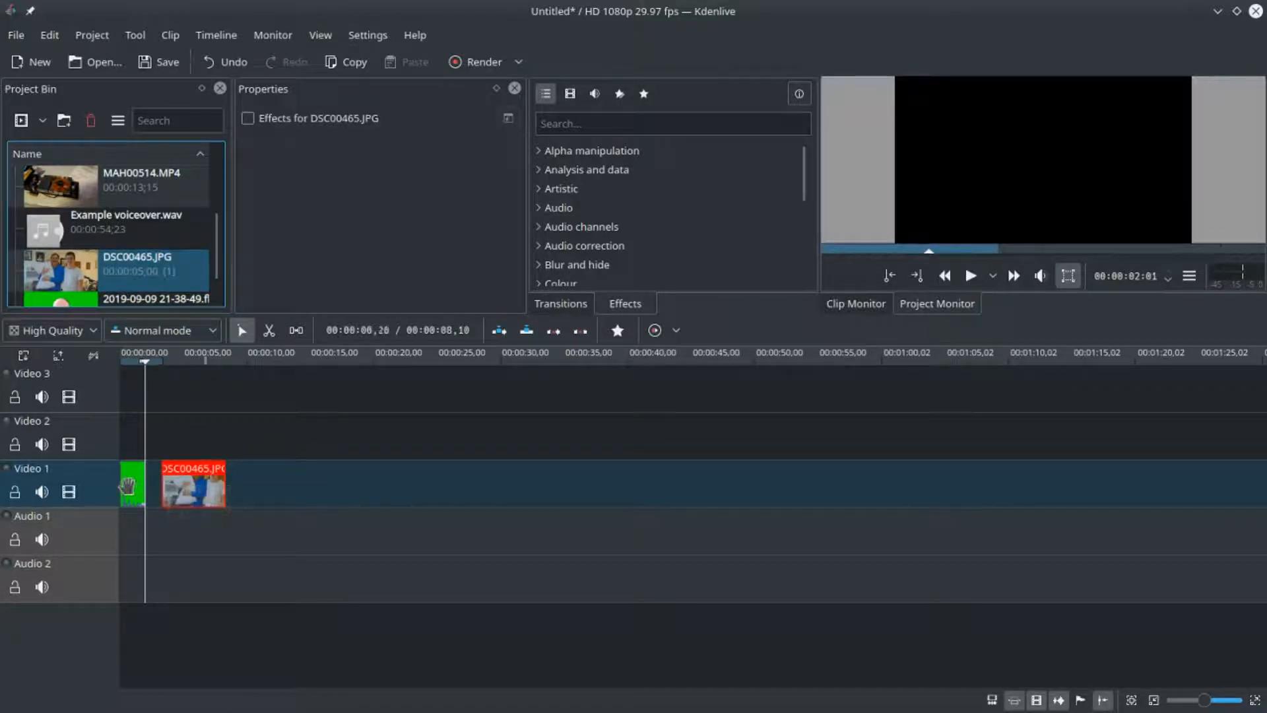
pyautogui.moveTo(132, 489); pyautogui.dragTo(131, 445)
pyautogui.moveTo(226, 506); pyautogui.dragTo(141, 489)
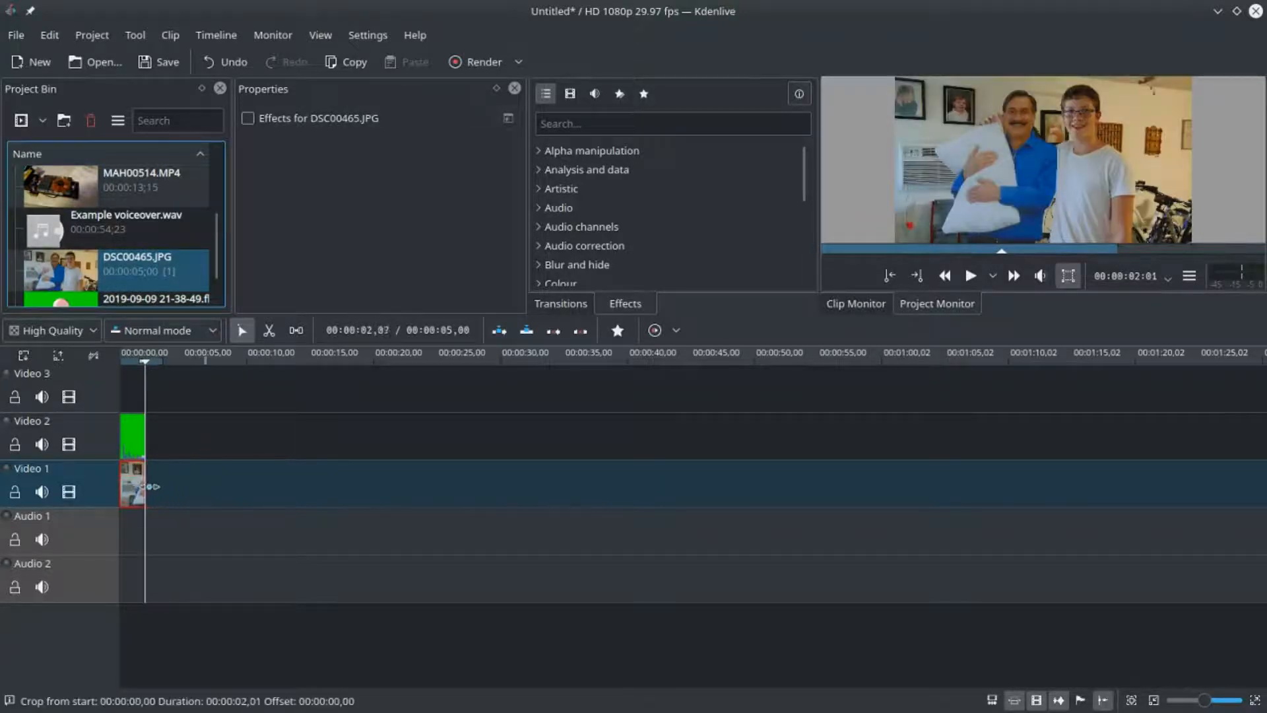
# Add a Composite transition to the green-screen clip and stretch it to a duration of 00:00:02,01
pyautogui.rightClick(132, 439)
pyautogui.moveTo(276, 390)
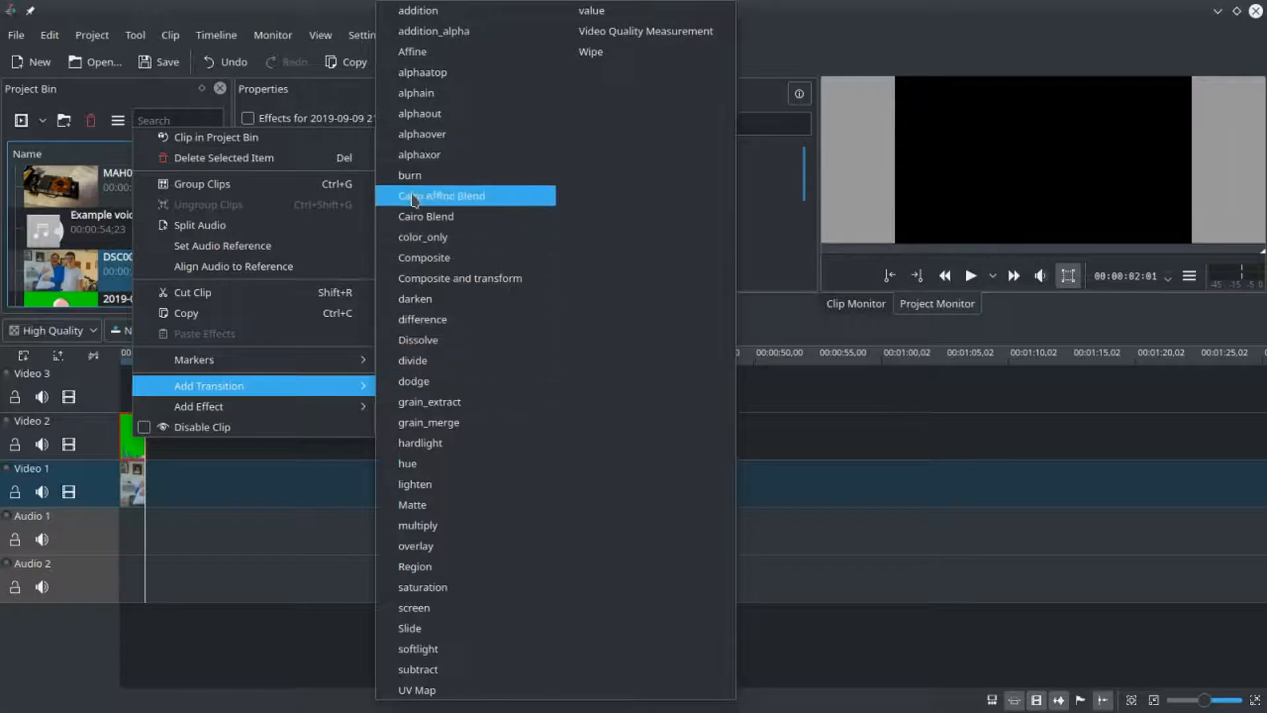
pyautogui.click(425, 258)
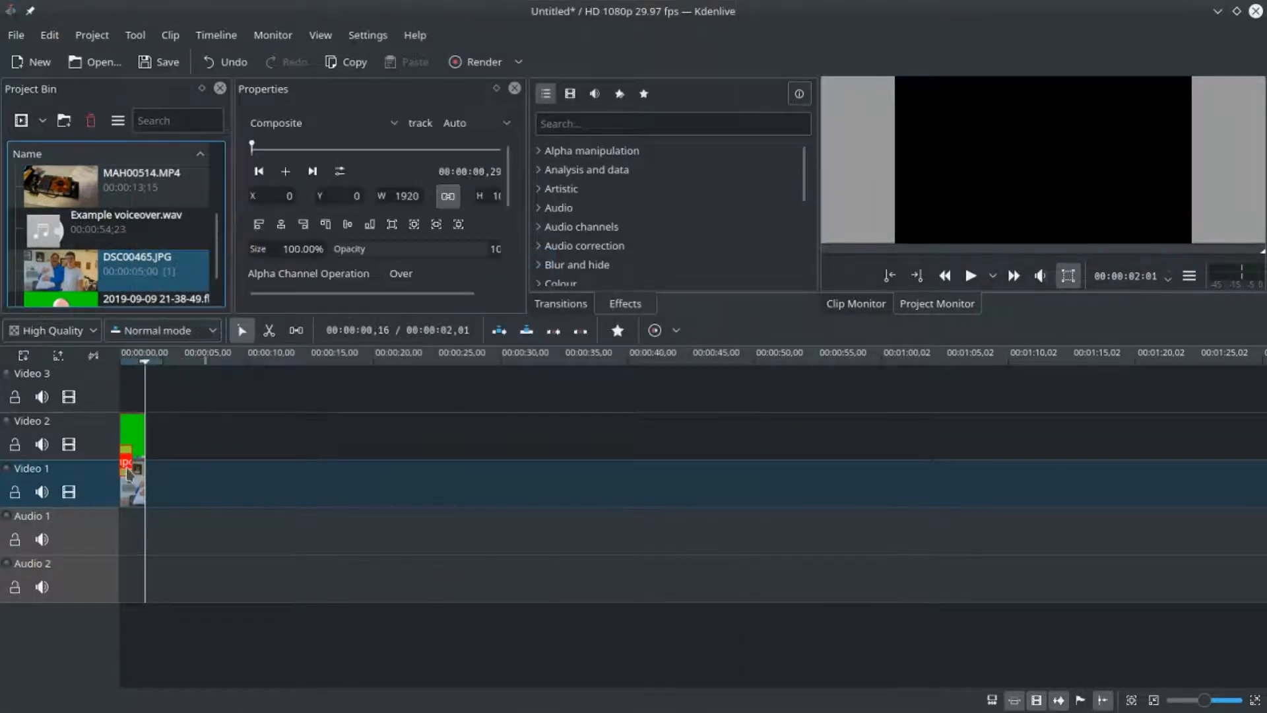
pyautogui.moveTo(126, 466); pyautogui.dragTo(118, 460)
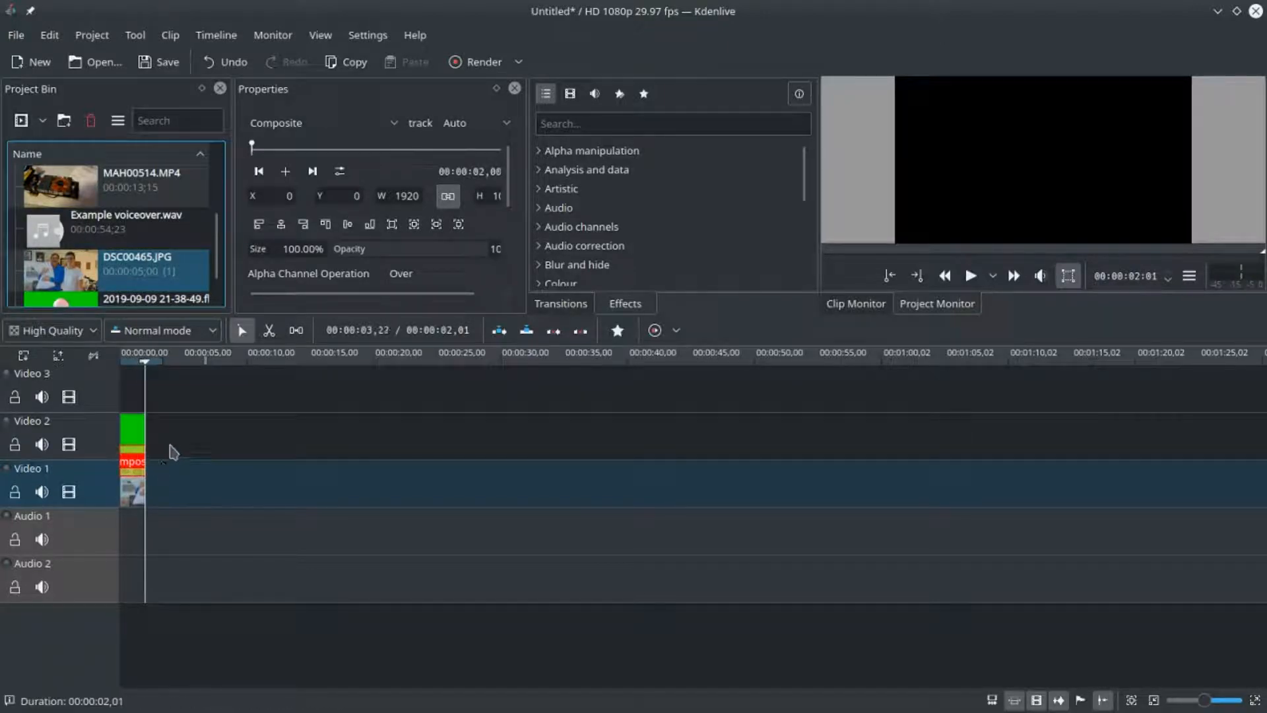
pyautogui.click(165, 426)
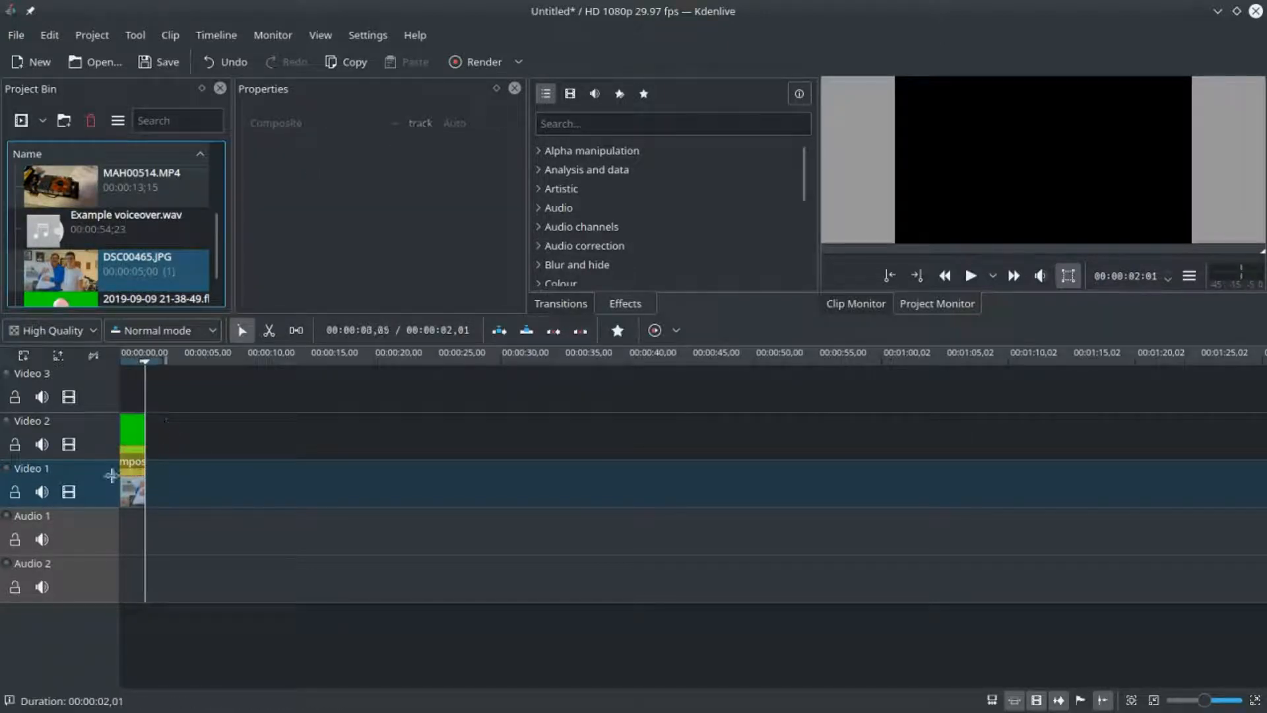
# Add the Chroma Key effect from Alpha manipulation to the green-screen clip on Video 2
pyautogui.click(132, 434)
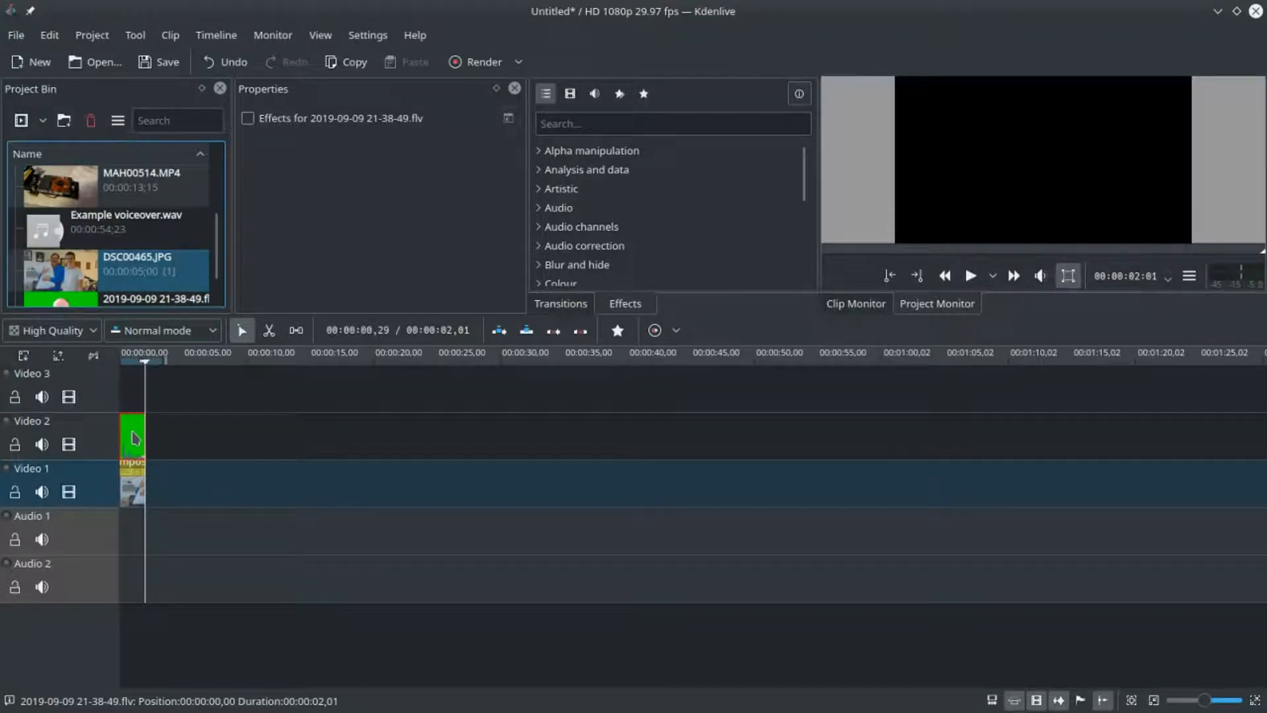
pyautogui.rightClick(135, 438)
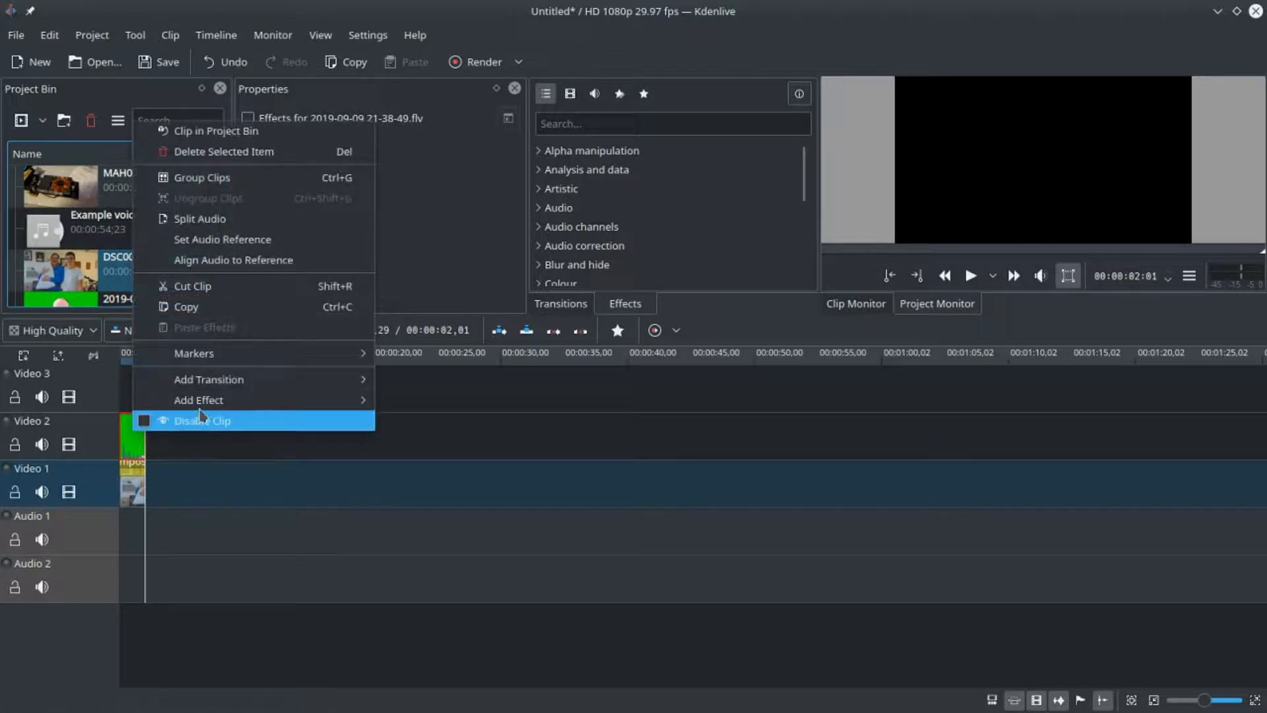
pyautogui.moveTo(264, 405)
pyautogui.moveTo(419, 402)
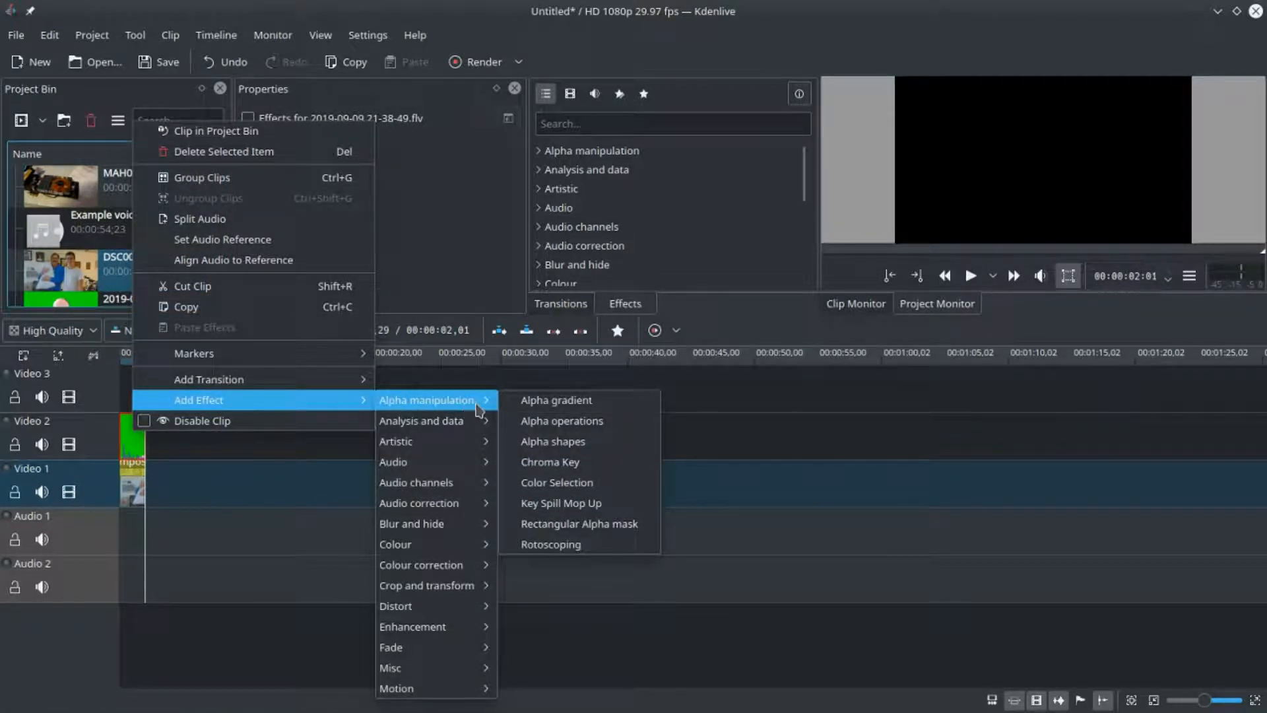
pyautogui.click(555, 462)
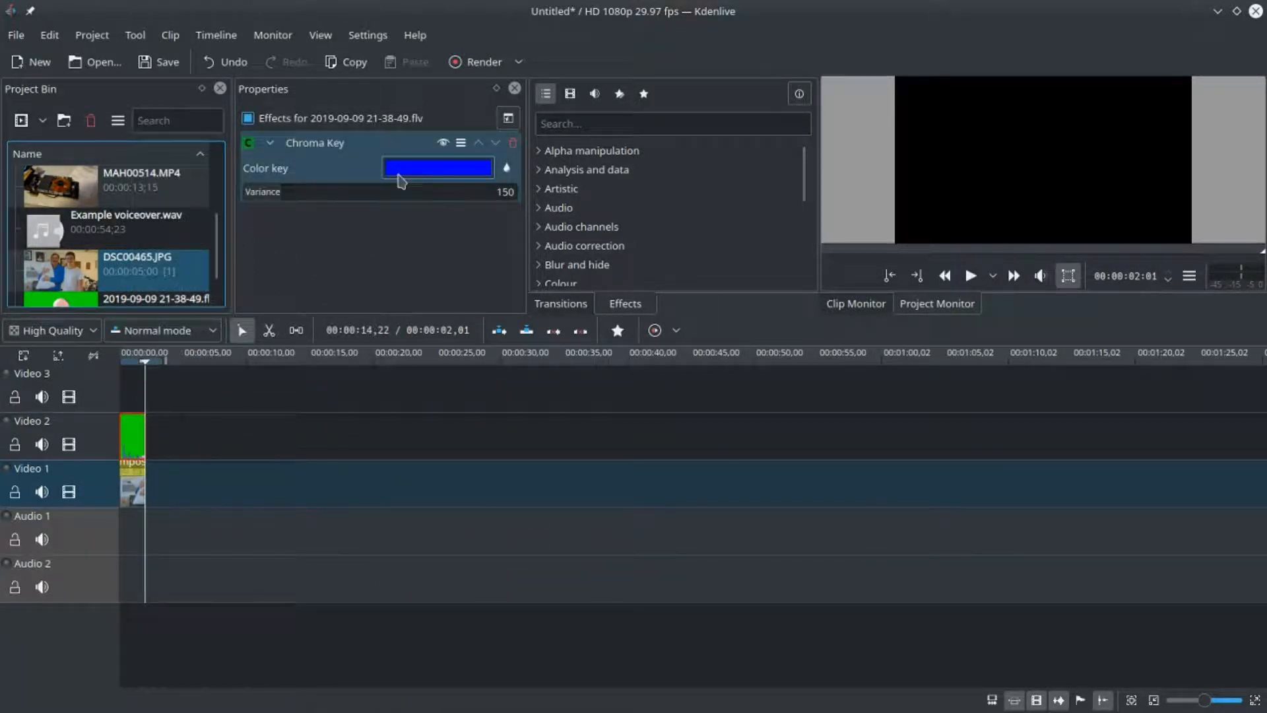
# Preview the frame at about 00:00:01,01 and set the green-screen clip's Chroma Key color to green #14ff08
pyautogui.click(135, 393)
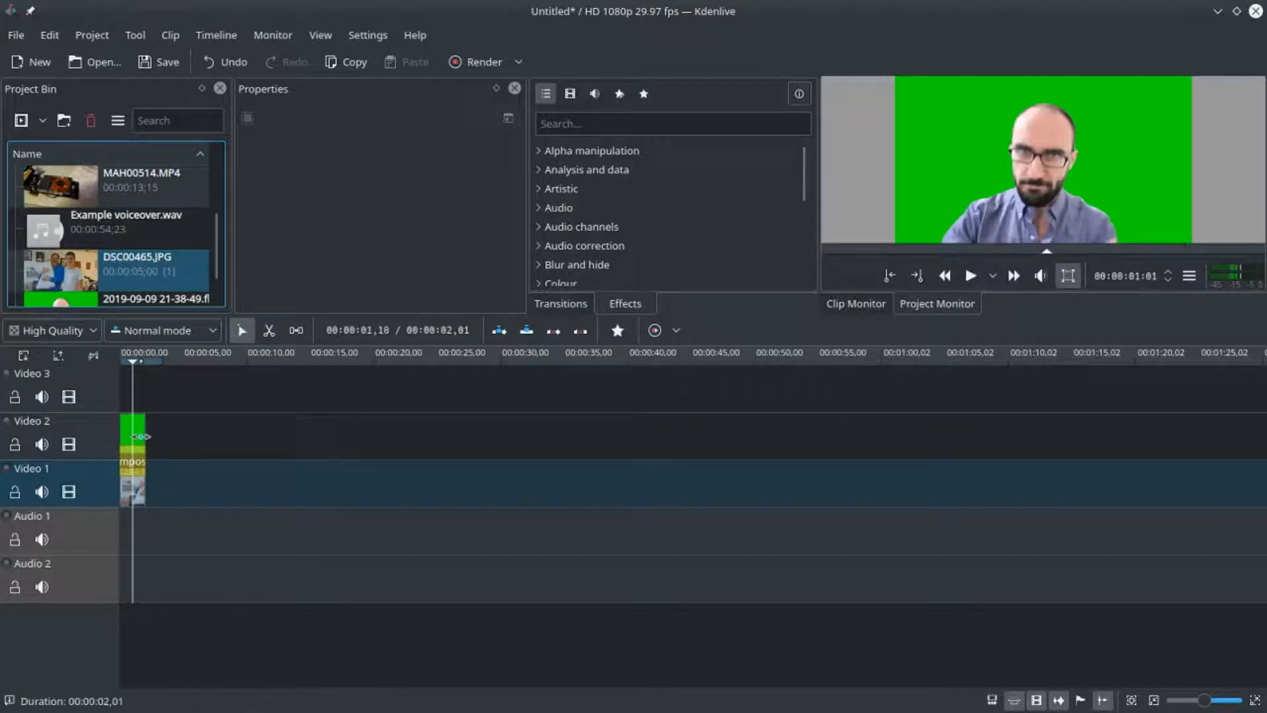
pyautogui.click(135, 427)
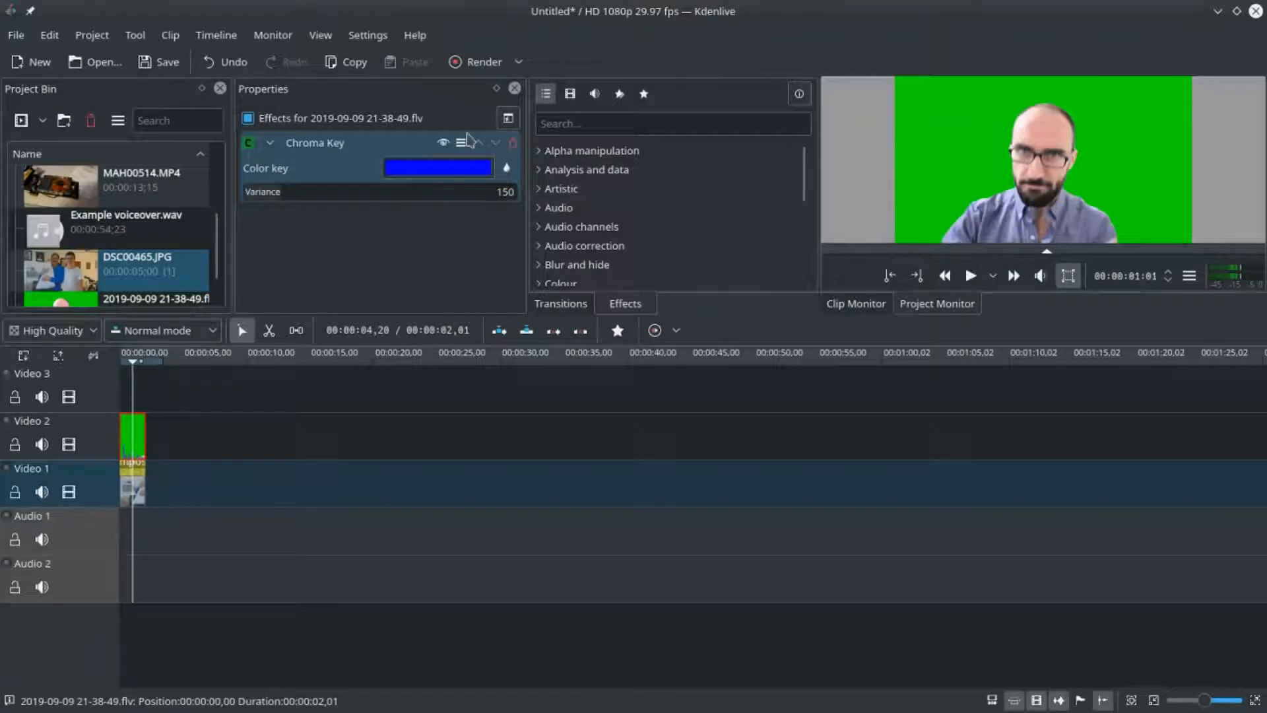
pyautogui.click(436, 168)
pyautogui.click(726, 203)
pyautogui.moveTo(726, 204); pyautogui.dragTo(727, 186)
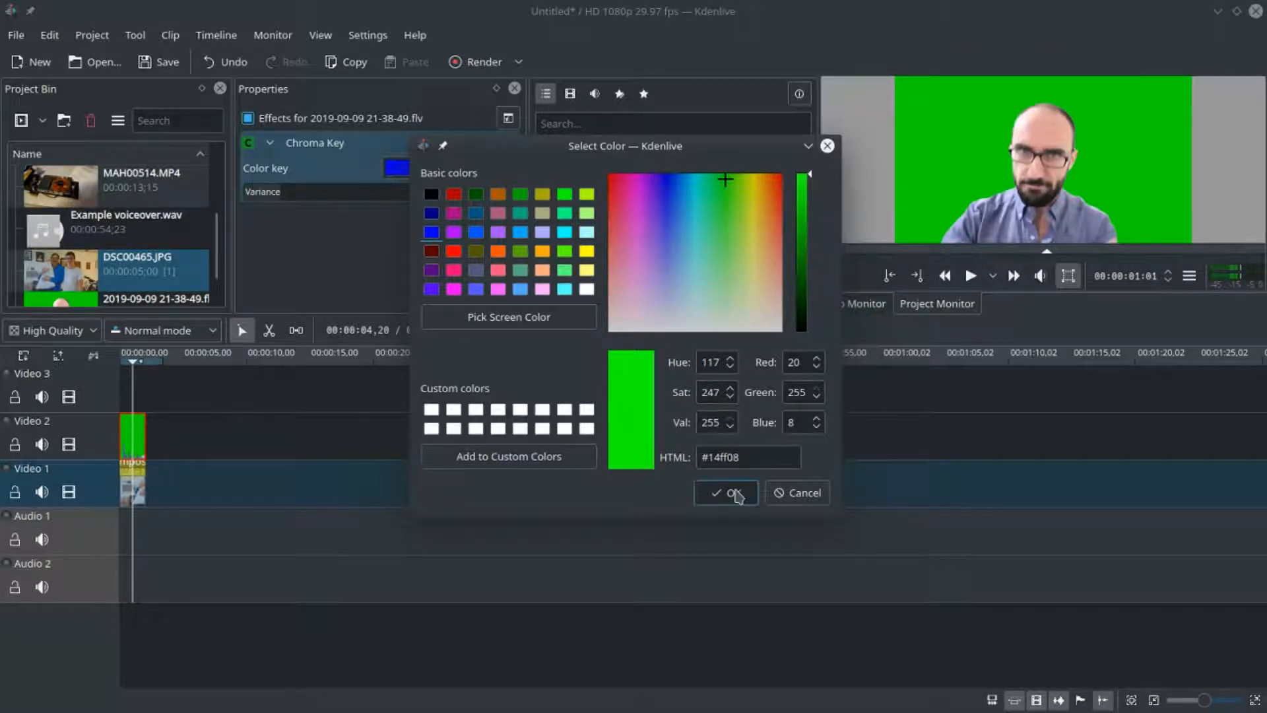
pyautogui.click(735, 495)
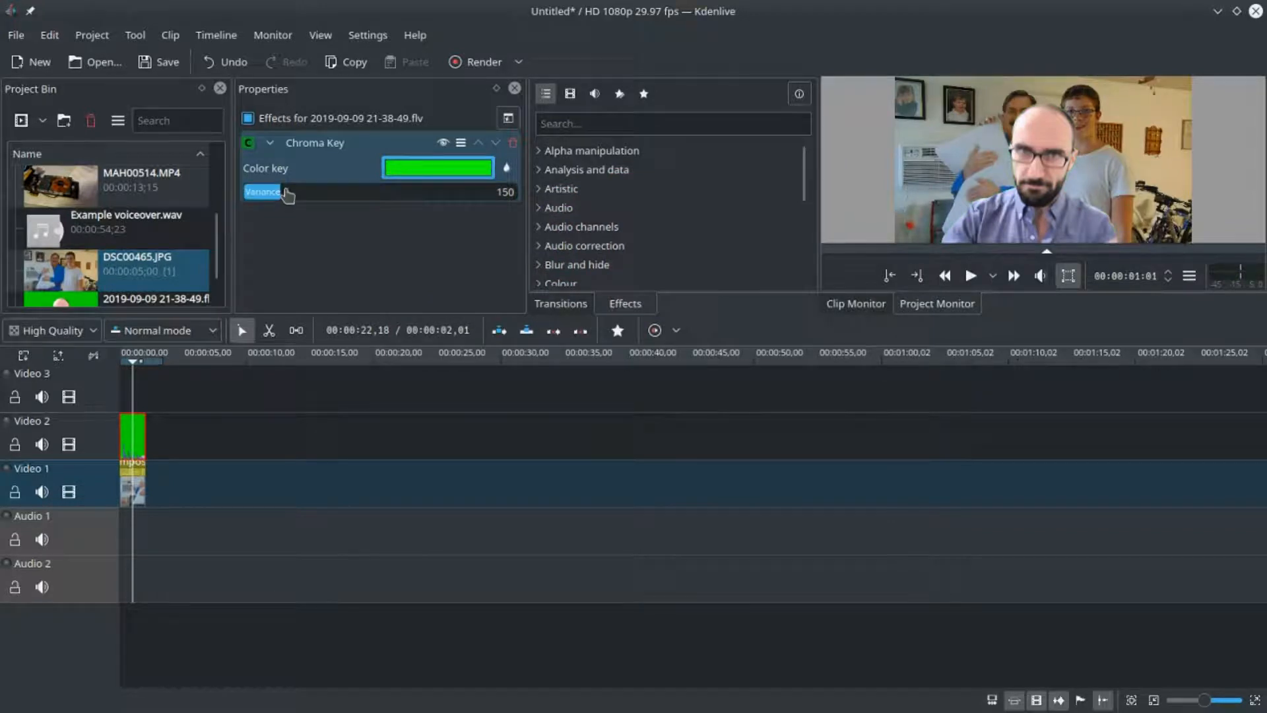
# Set the Chroma Key variance to 371 and play the keyed composite from the start of the timeline
pyautogui.moveTo(275, 202)
pyautogui.mouseDown()
pyautogui.moveTo(246, 197)
pyautogui.moveTo(266, 199)
pyautogui.mouseUp()
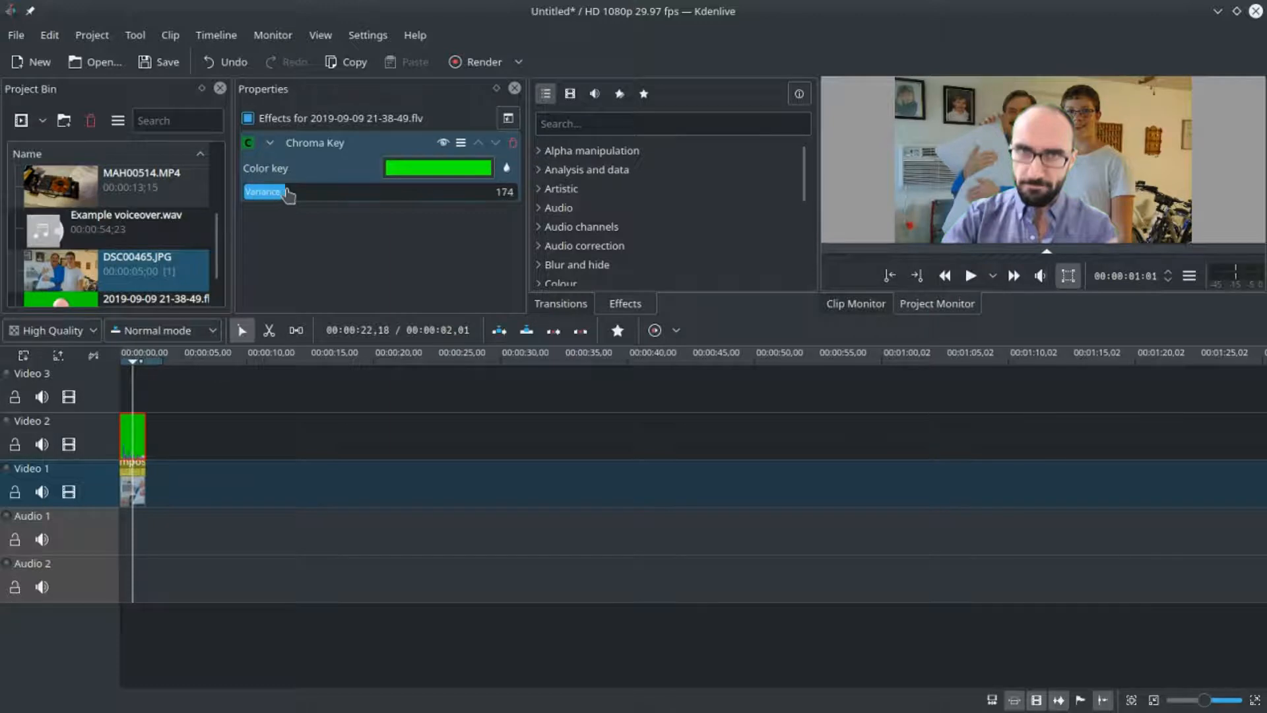
pyautogui.moveTo(323, 193)
pyautogui.mouseDown()
pyautogui.moveTo(388, 195)
pyautogui.moveTo(339, 193)
pyautogui.mouseUp()
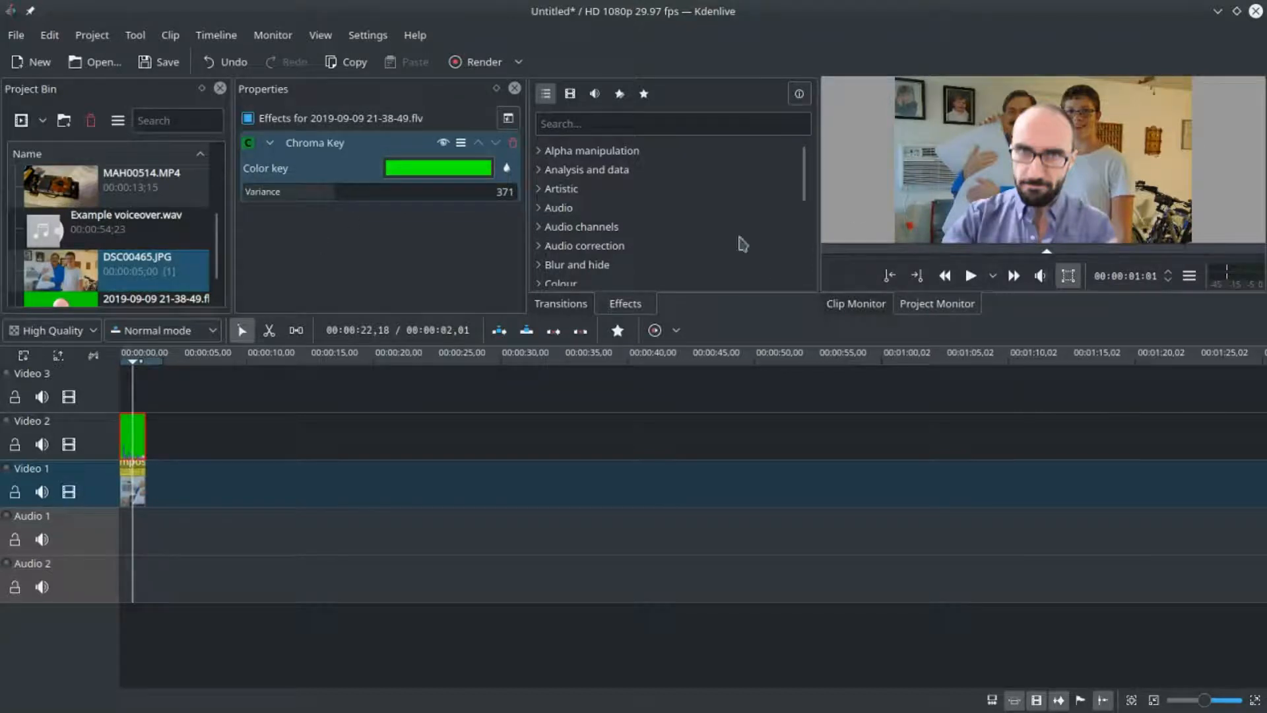
pyautogui.click(137, 396)
pyautogui.press('Home')
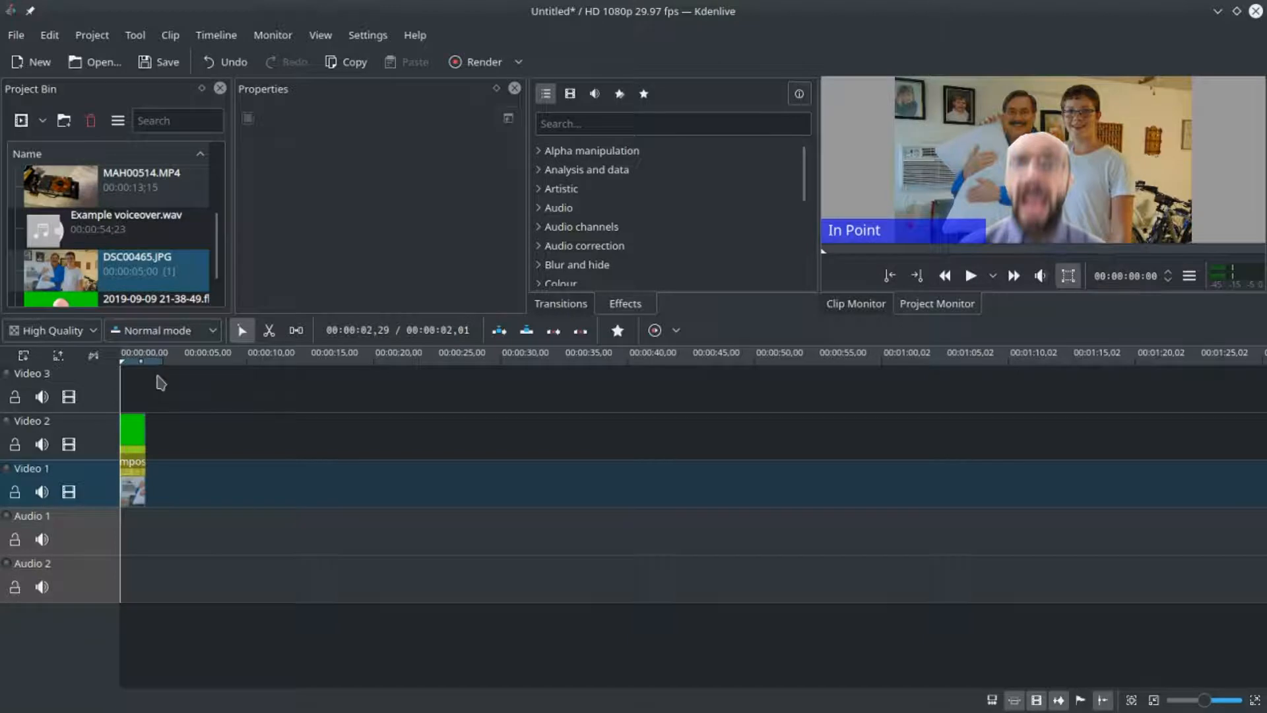
pyautogui.press('space')
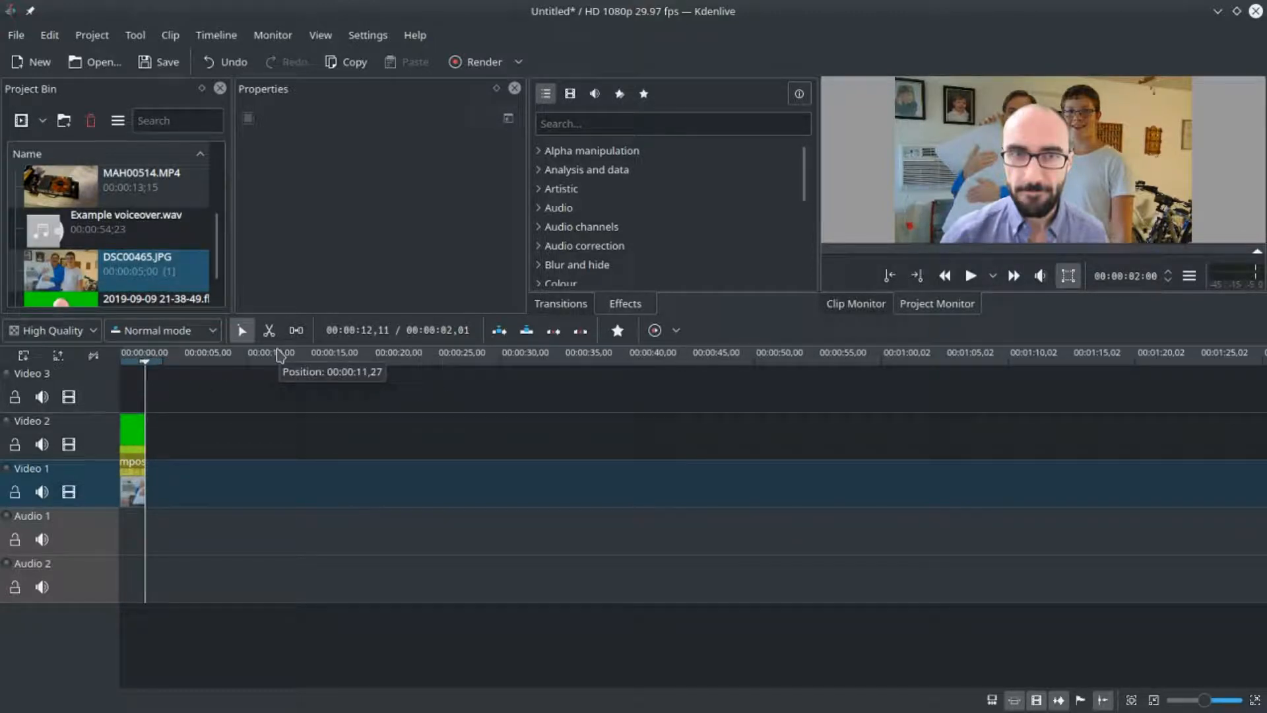
pyautogui.click(130, 432)
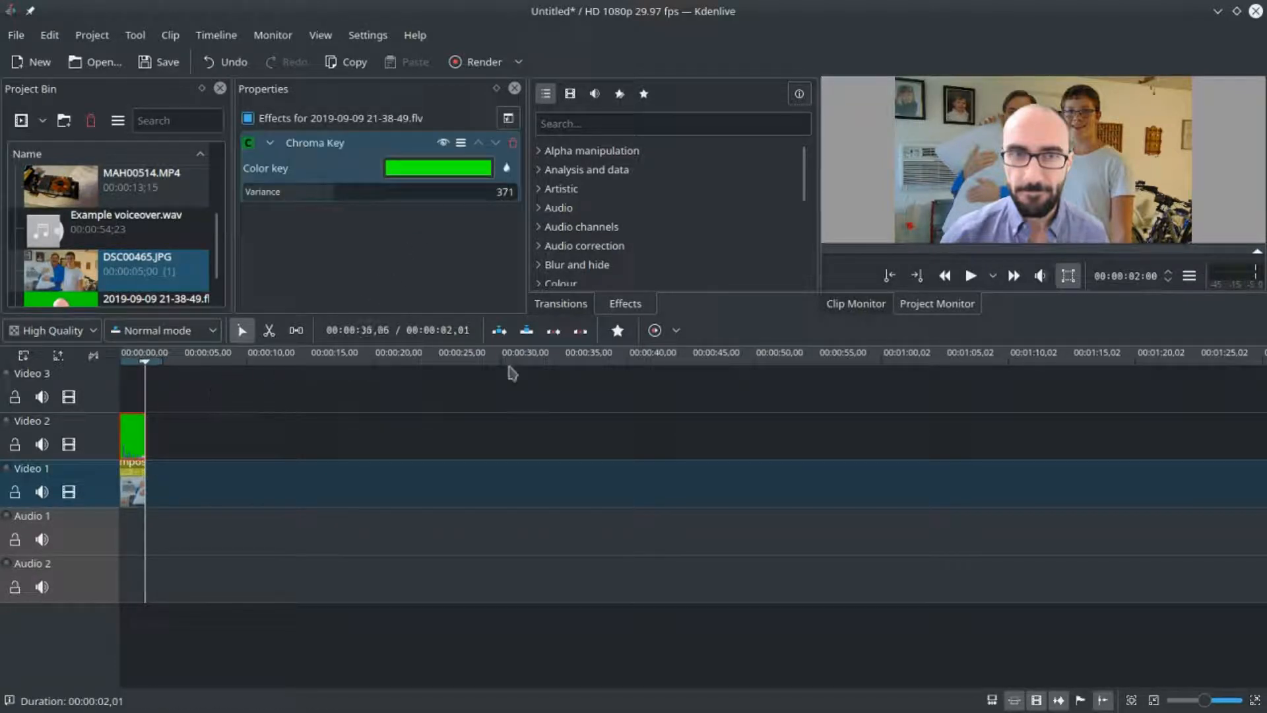
pyautogui.click(539, 151)
pyautogui.moveTo(612, 232); pyautogui.dragTo(594, 264)
pyautogui.click(134, 393)
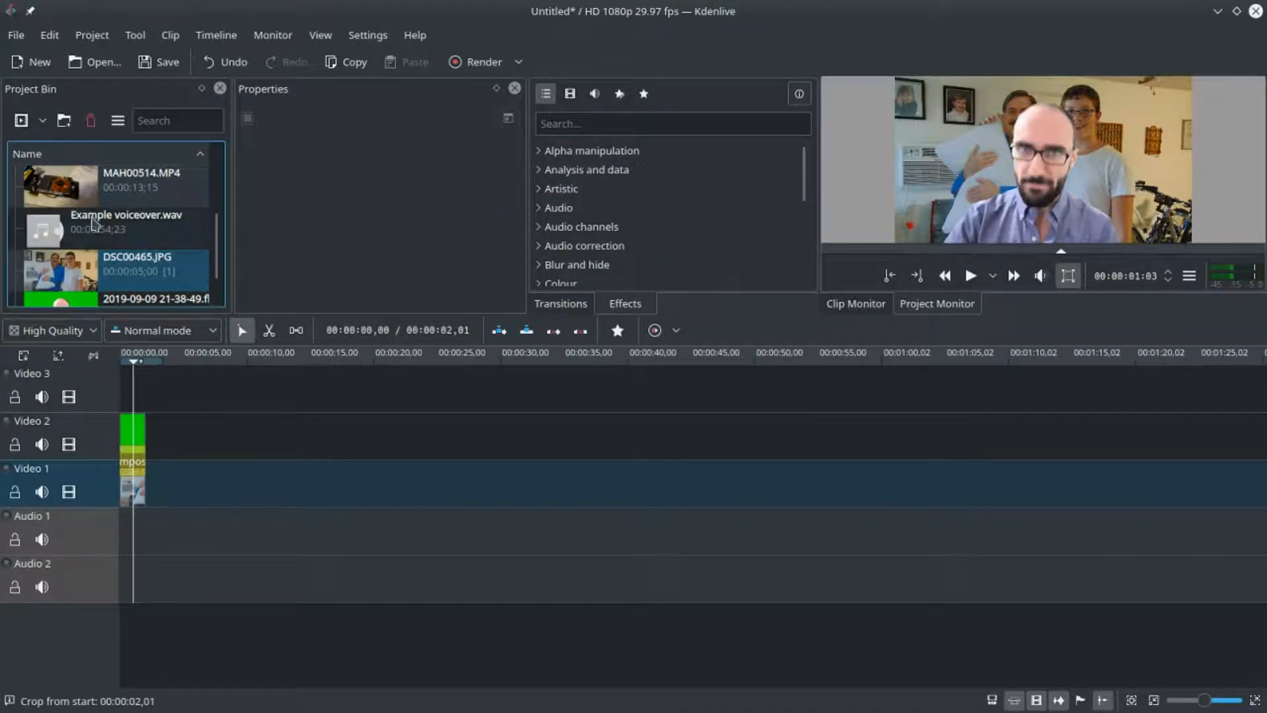
# Place MAH00514.MP4, MAH00515.MP4 and MAH00516.MP4 end to end on Video 1, starting at 00:00:02,01 right after the background photo
pyautogui.moveTo(66, 191); pyautogui.dragTo(135, 485)
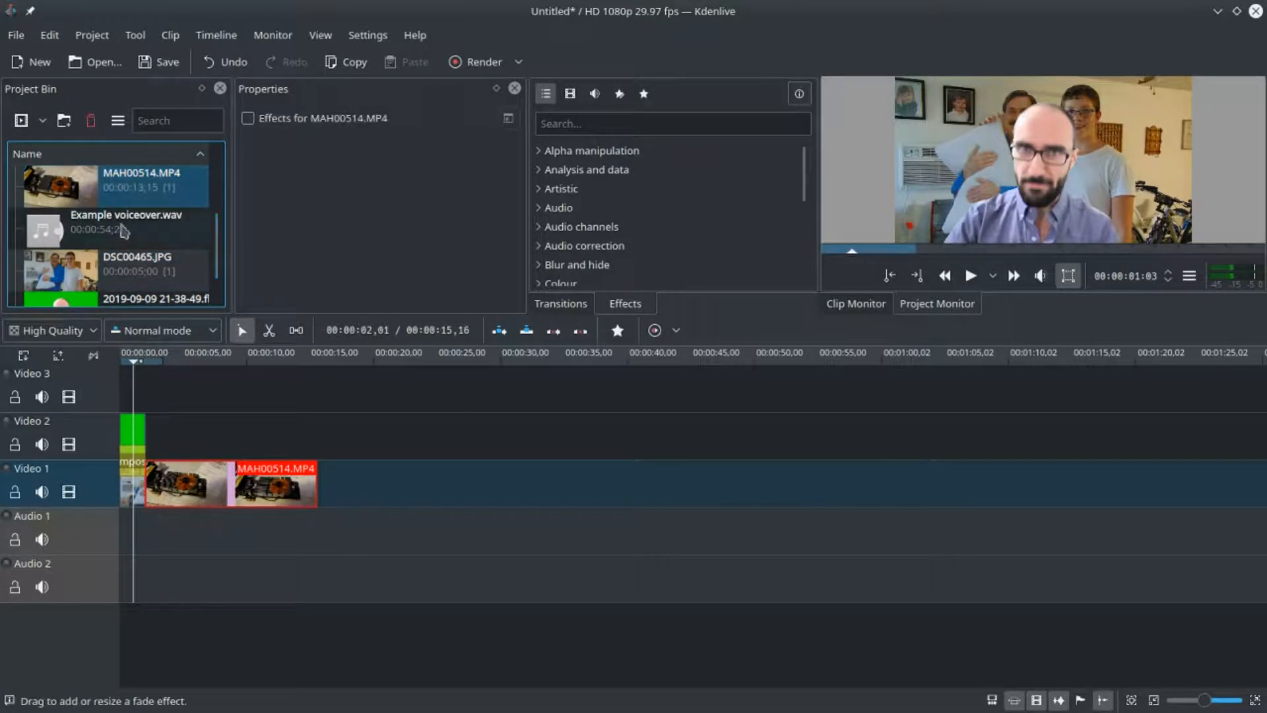
pyautogui.scroll(-1, 126, 223)
pyautogui.scroll(5, 123, 244)
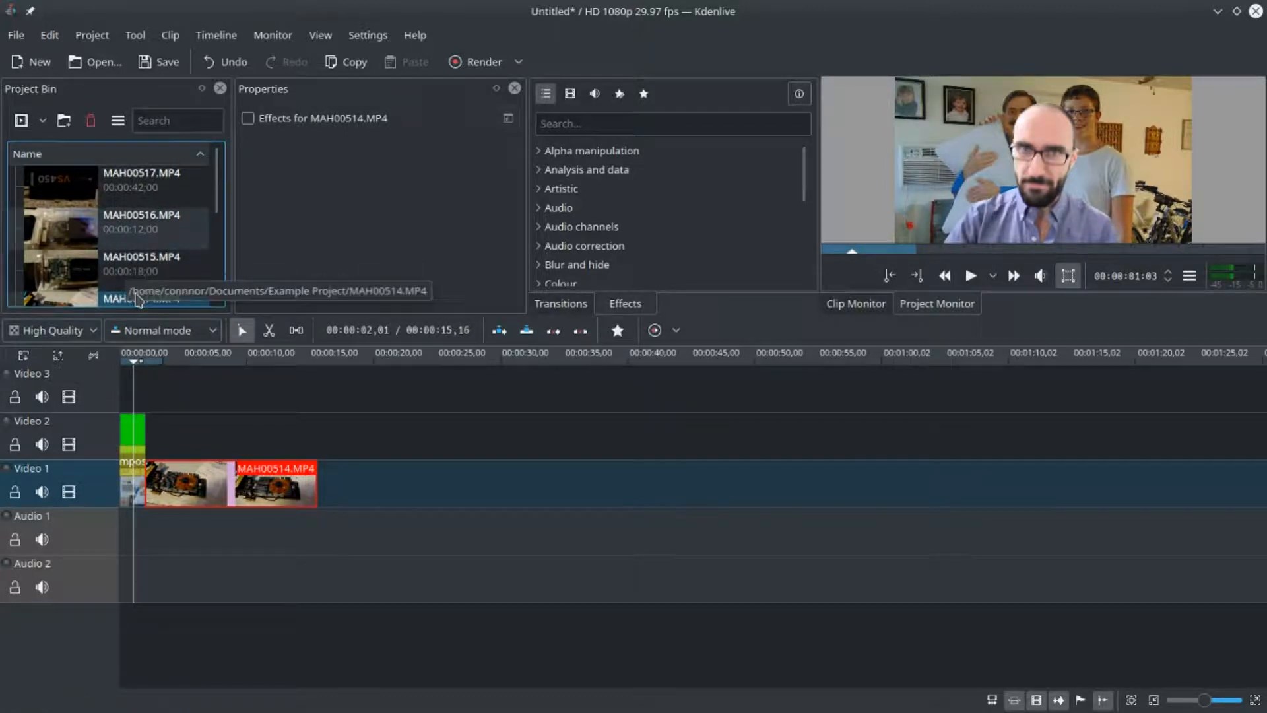
pyautogui.click(37, 296)
pyautogui.moveTo(53, 274); pyautogui.dragTo(317, 487)
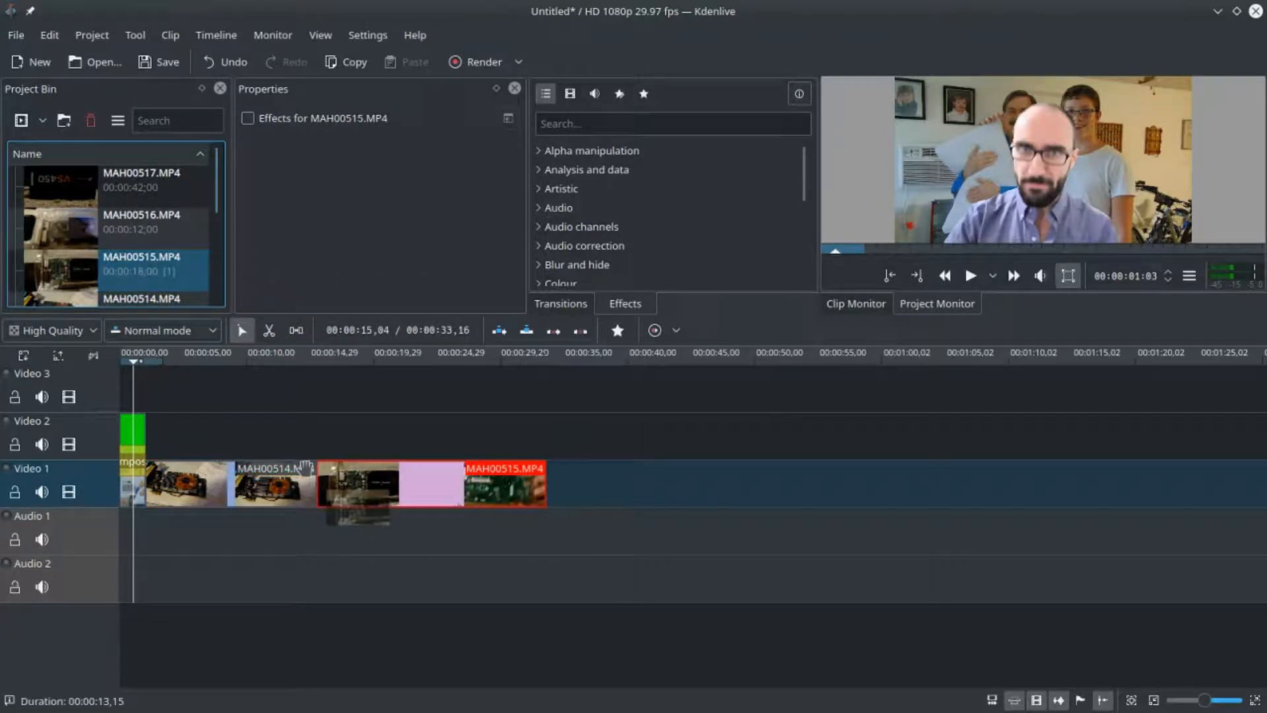
pyautogui.moveTo(52, 231); pyautogui.dragTo(550, 485)
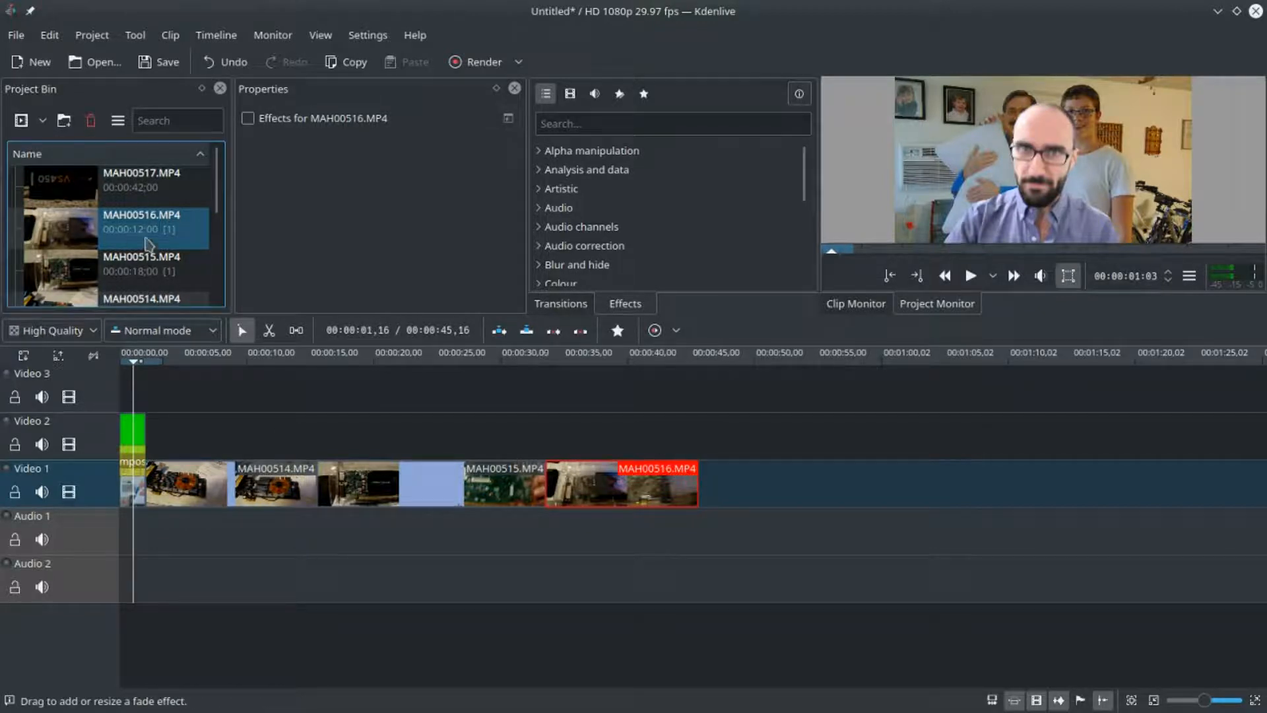
pyautogui.scroll(-3, 149, 246)
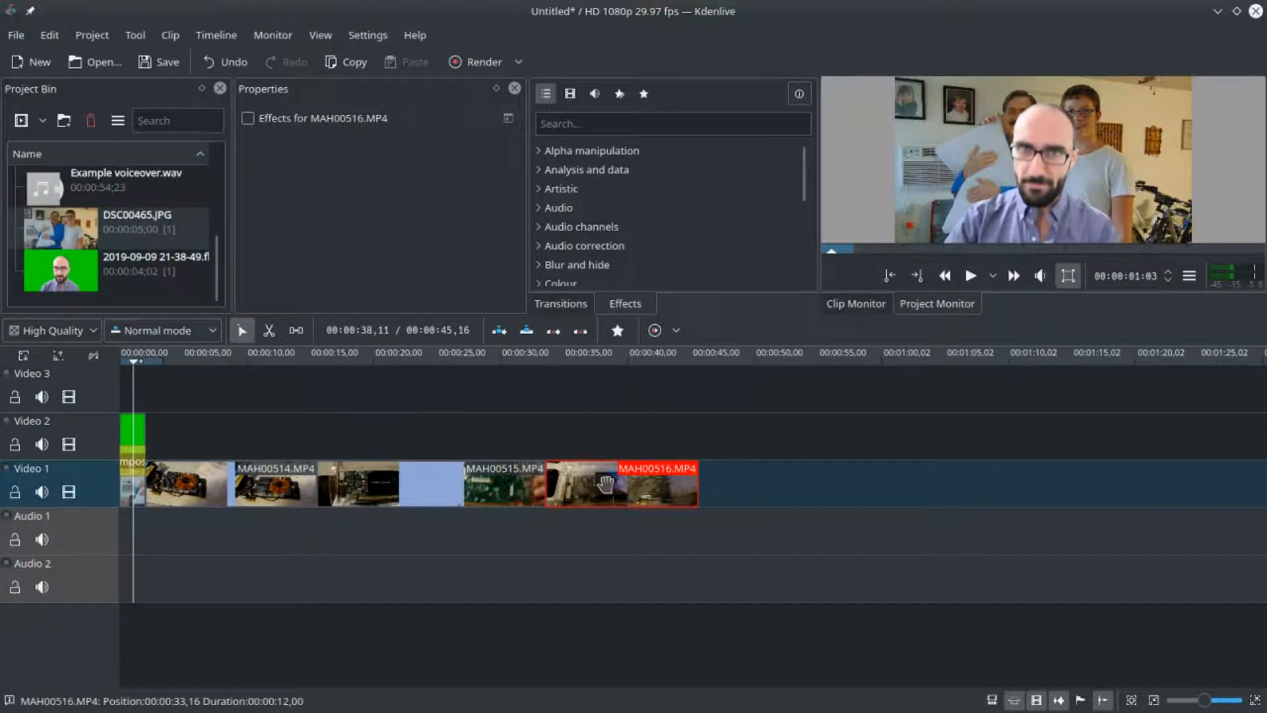
# Split the audio of the MAH00514.MP4 clip onto Audio 1 and ungroup it from its video
pyautogui.click(270, 486)
pyautogui.rightClick(270, 487)
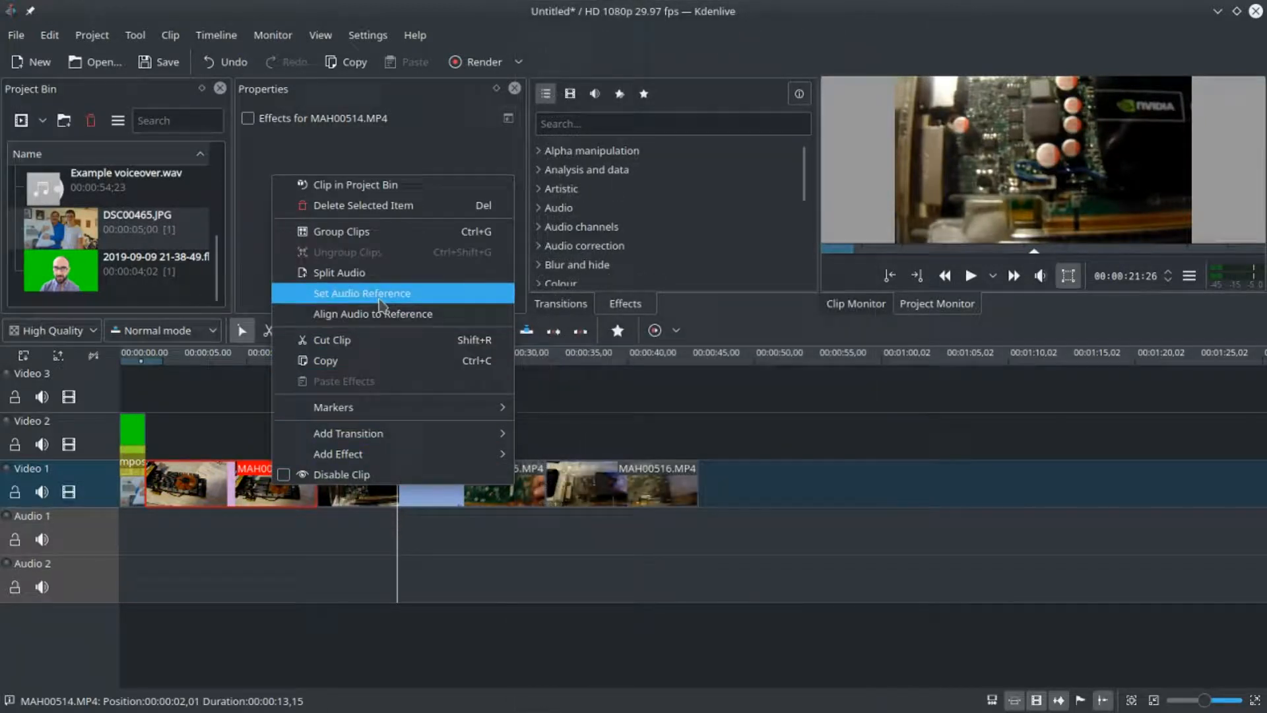
pyautogui.click(404, 283)
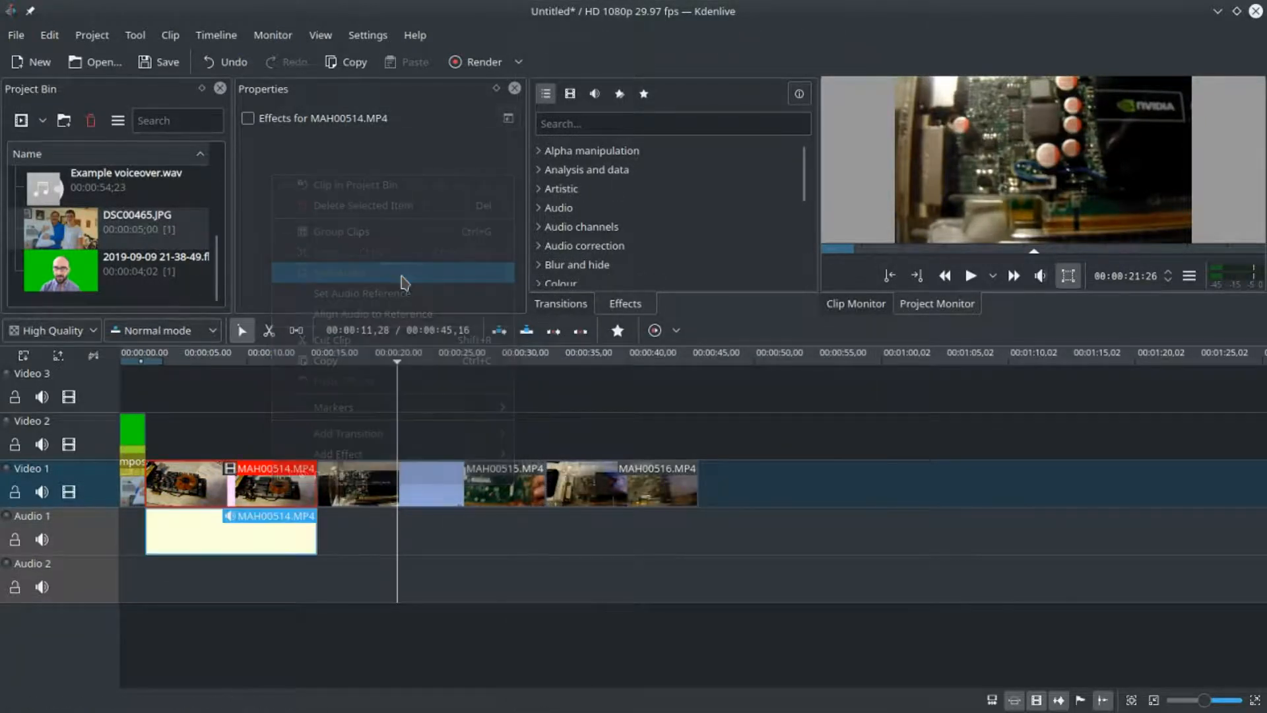
pyautogui.rightClick(264, 475)
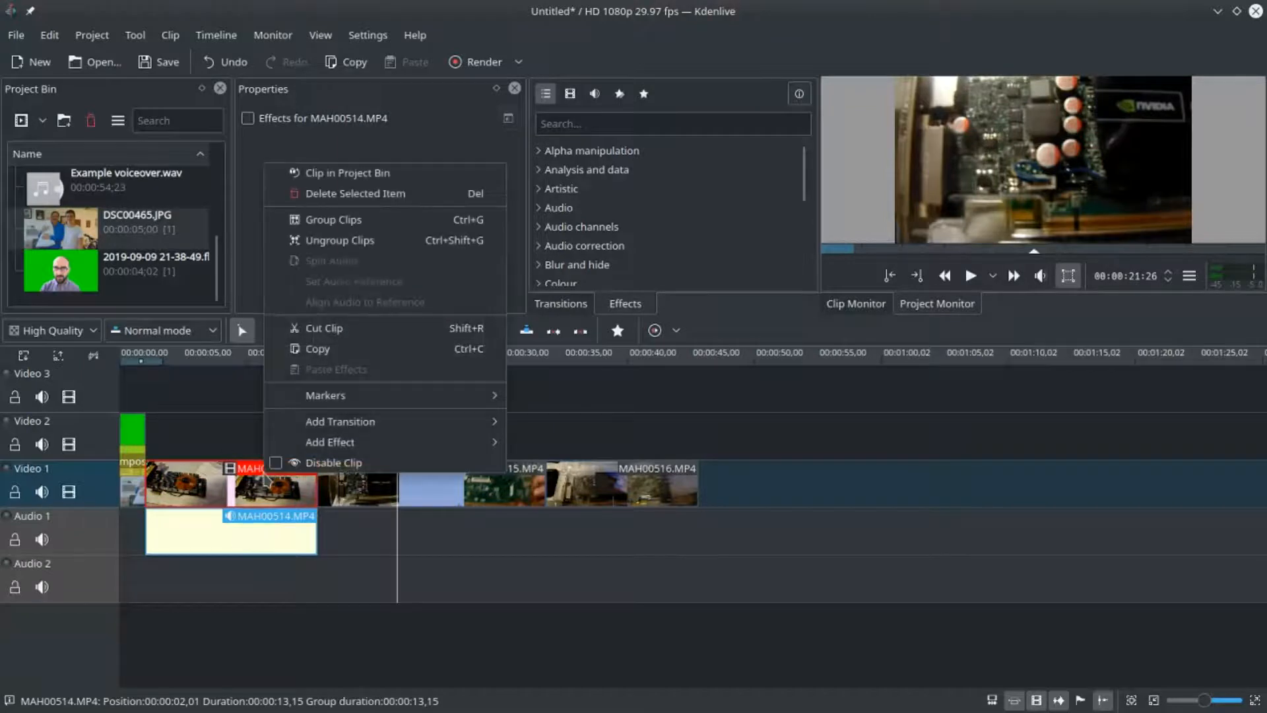
pyautogui.click(340, 240)
# Split the audio of MAH00515.MP4 and MAH00516.MP4 onto Audio 1 and ungroup each from its video
pyautogui.rightClick(368, 485)
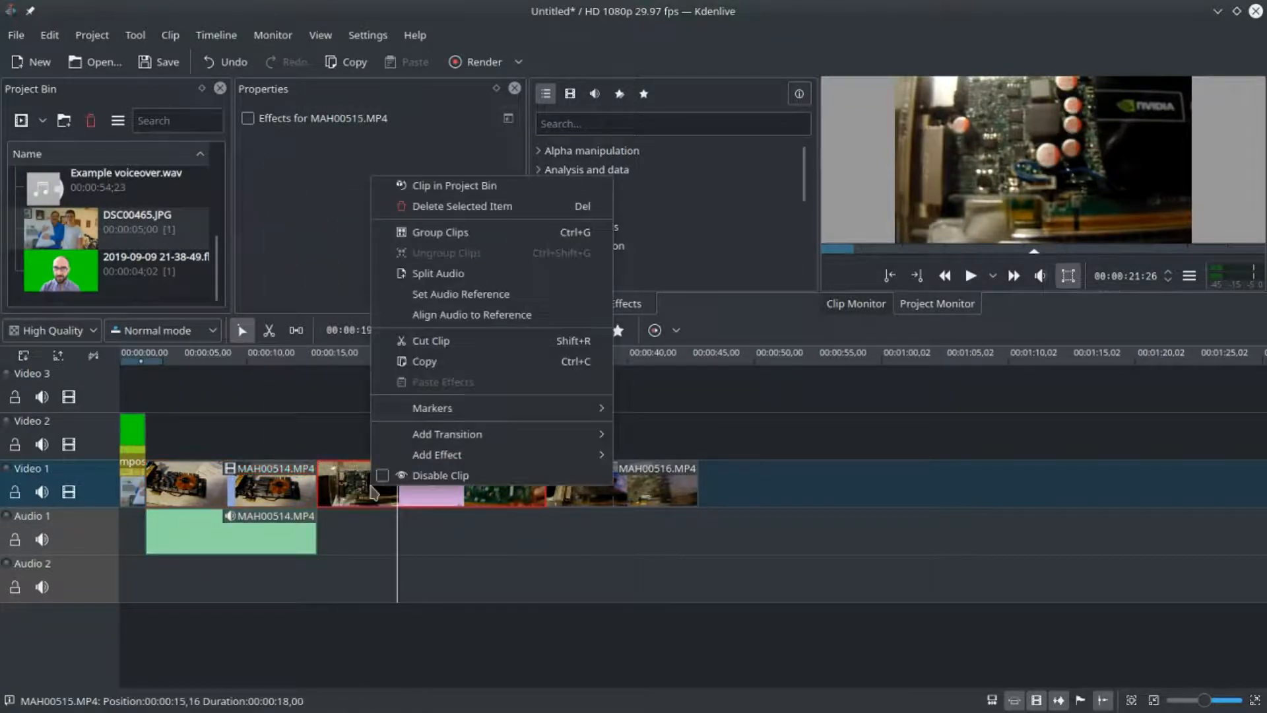
pyautogui.click(473, 273)
pyautogui.rightClick(427, 489)
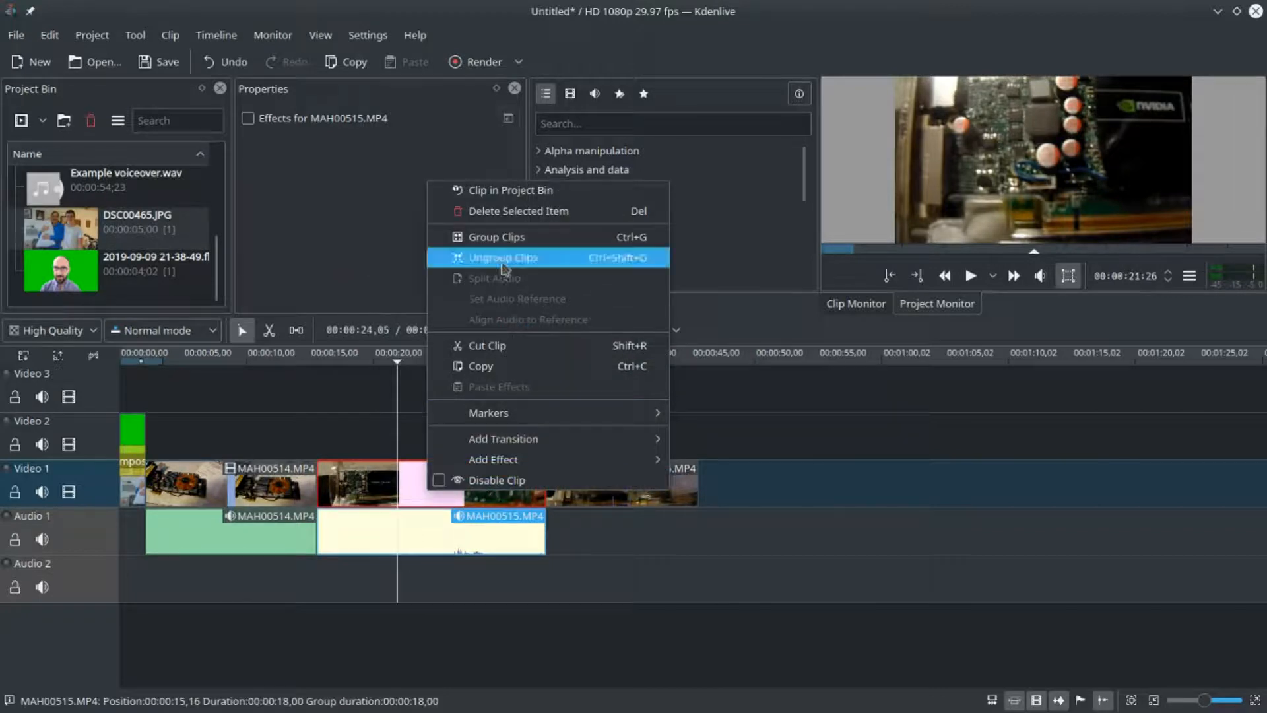
pyautogui.click(503, 258)
pyautogui.rightClick(609, 465)
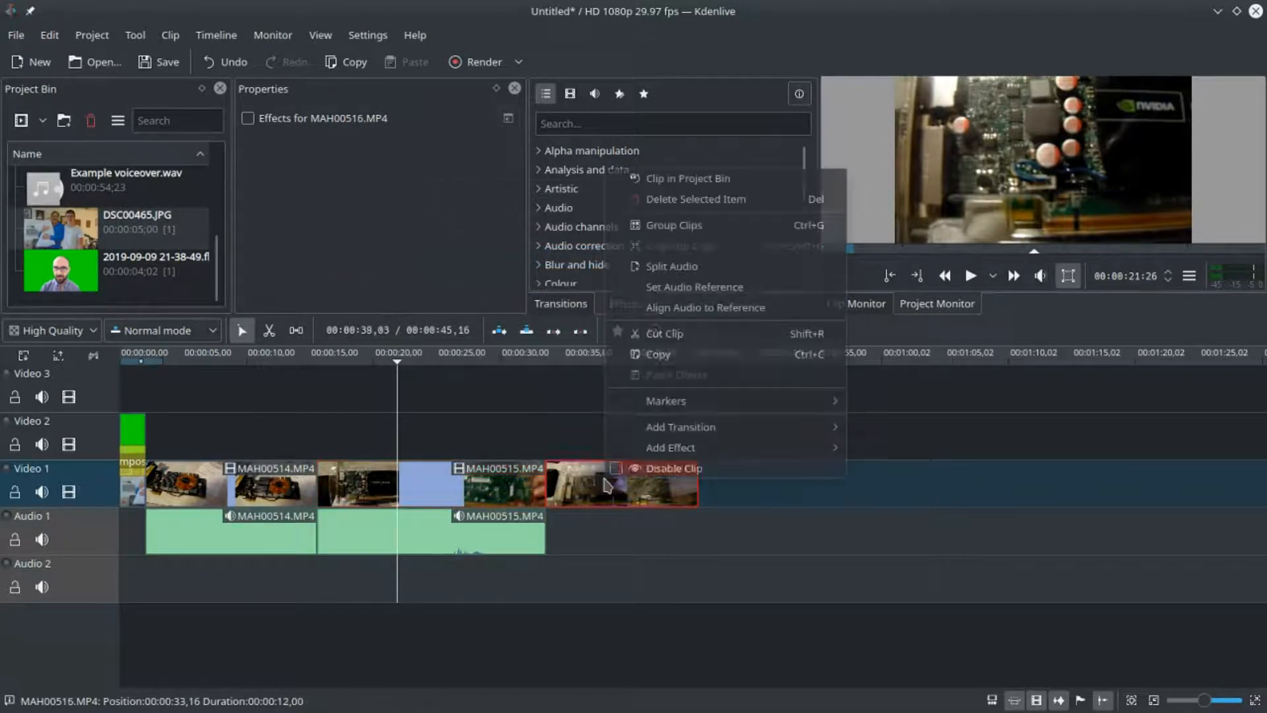
pyautogui.click(687, 264)
pyautogui.rightClick(646, 470)
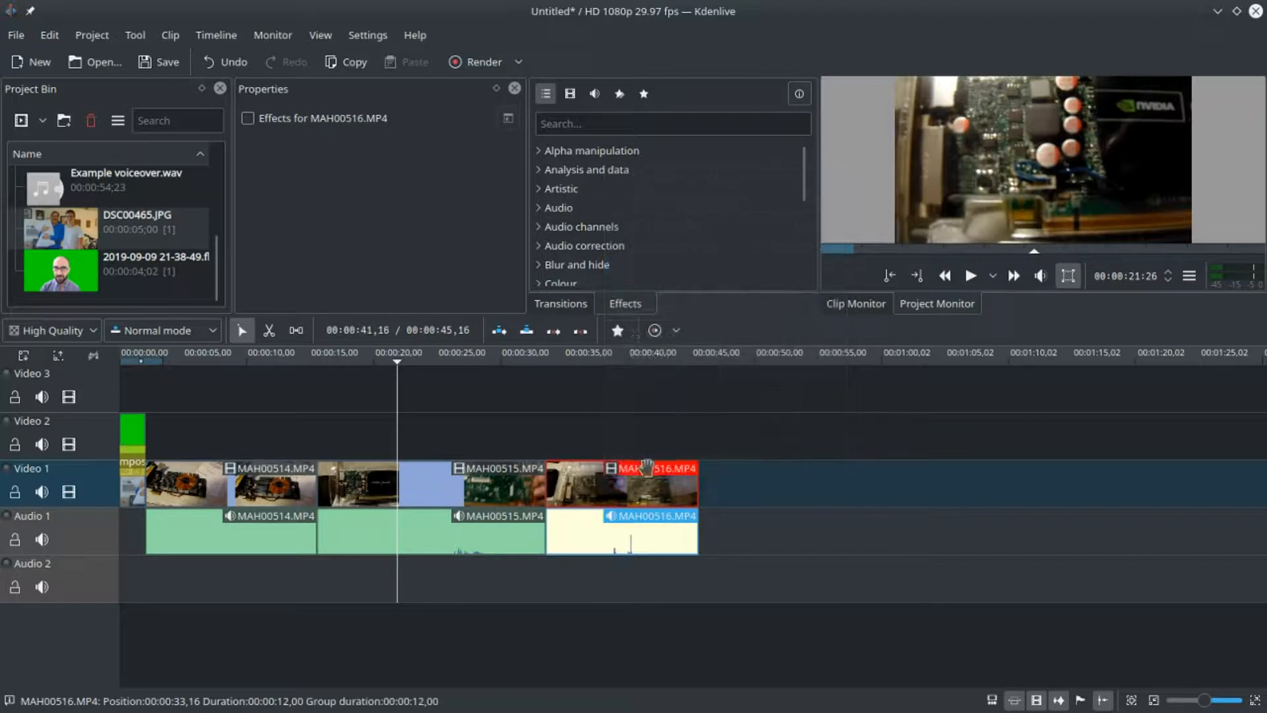
pyautogui.click(719, 235)
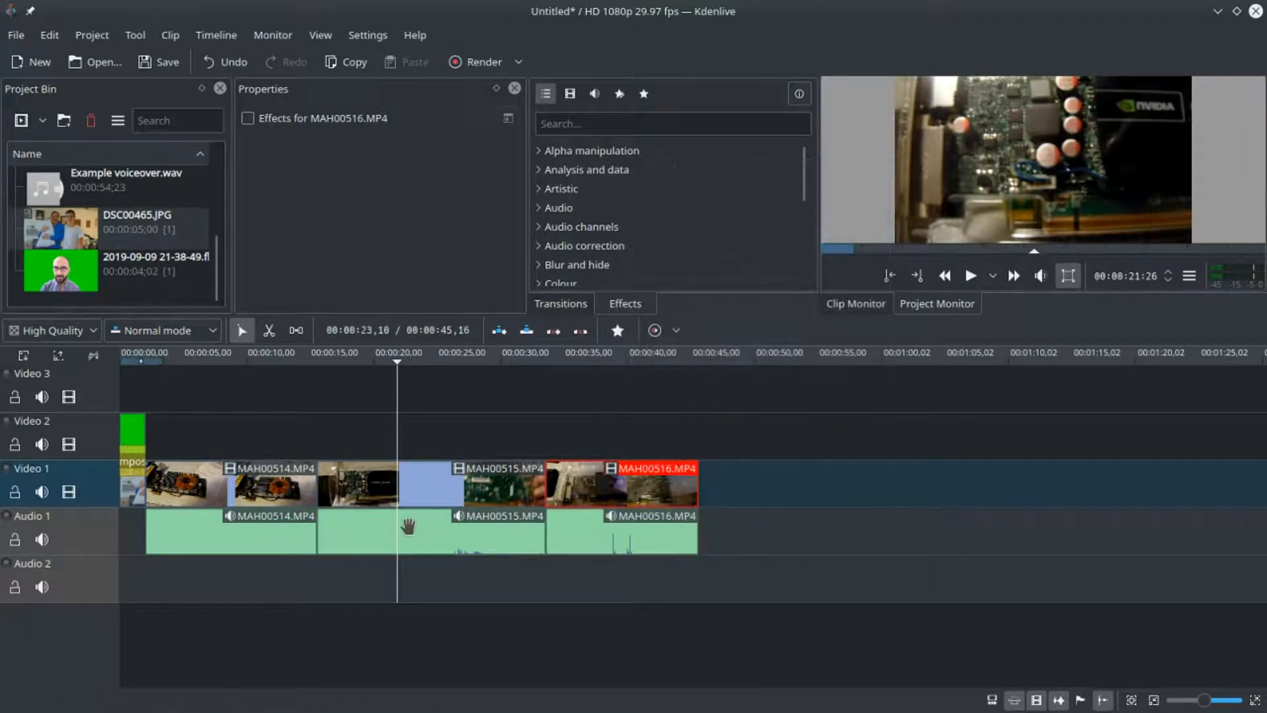
# Delete the three separated MAH audio clips from Audio 1 and play part of MAH00514.MP4 to check the sound
pyautogui.click(274, 538)
pyautogui.rightClick(247, 536)
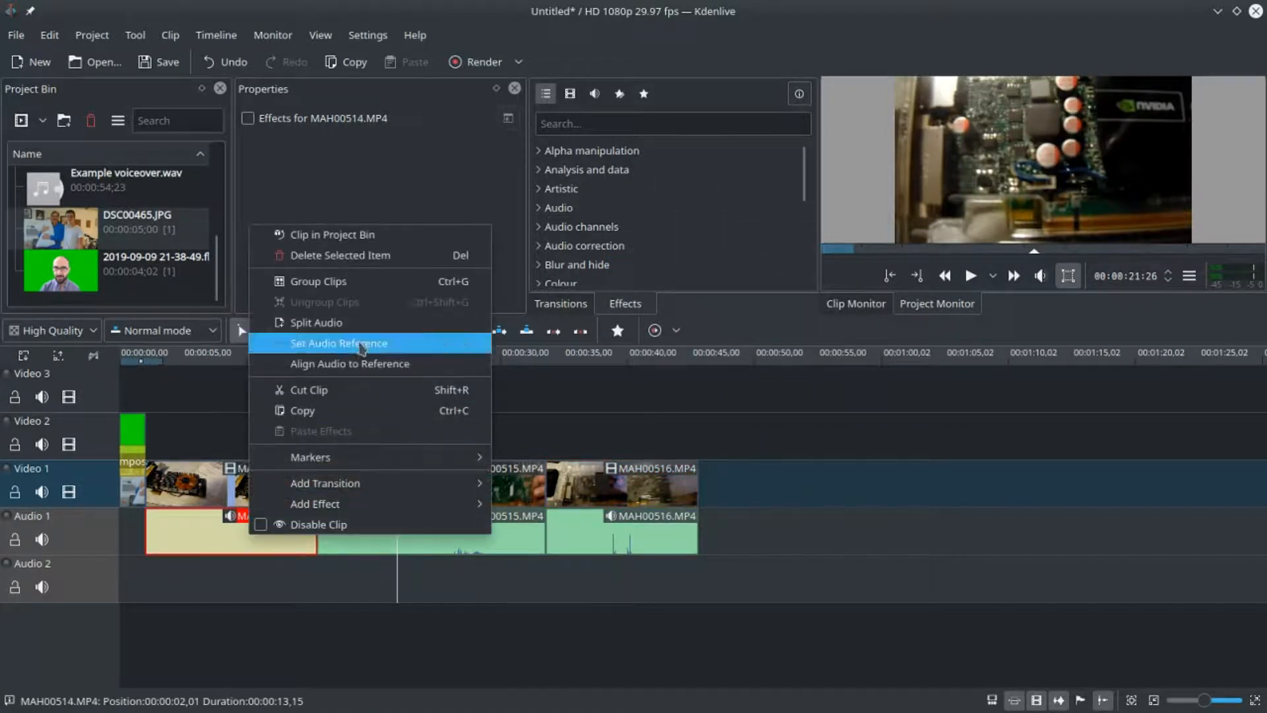
pyautogui.click(383, 255)
pyautogui.click(434, 533)
pyautogui.rightClick(434, 532)
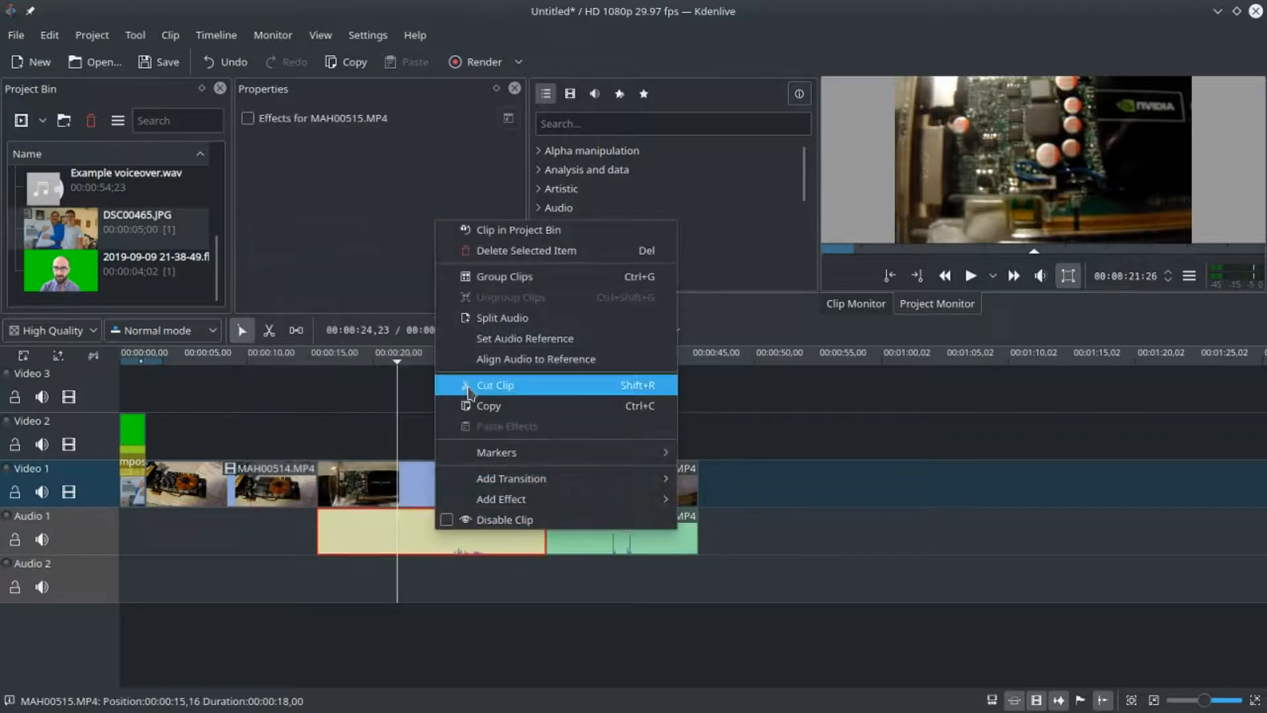
pyautogui.click(524, 249)
pyautogui.click(613, 545)
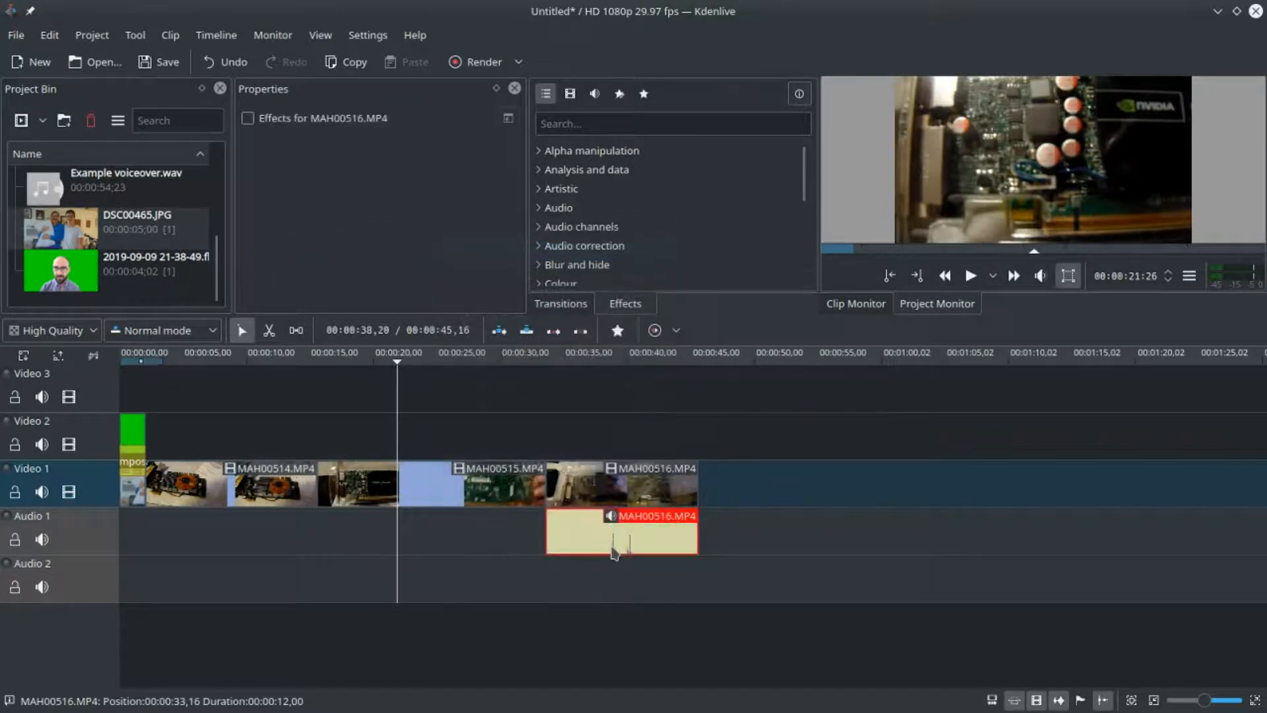
pyautogui.rightClick(613, 547)
pyautogui.click(647, 266)
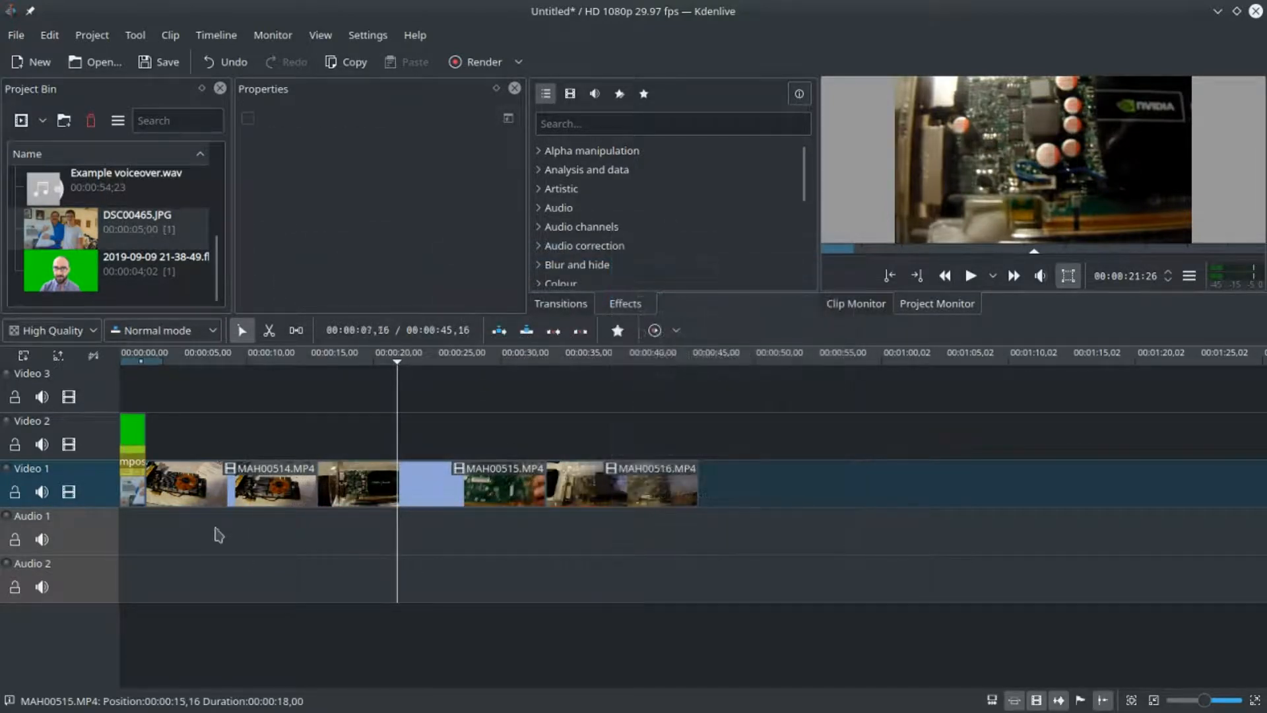
pyautogui.click(260, 427)
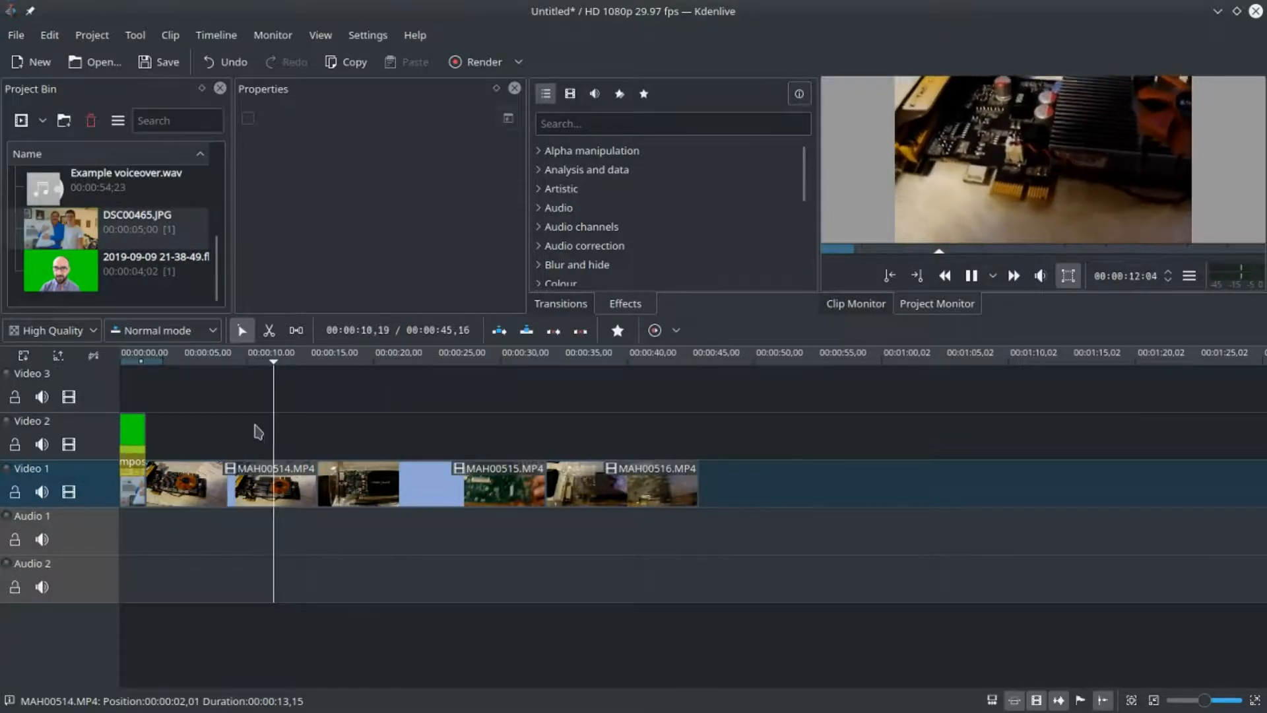
pyautogui.press('space')
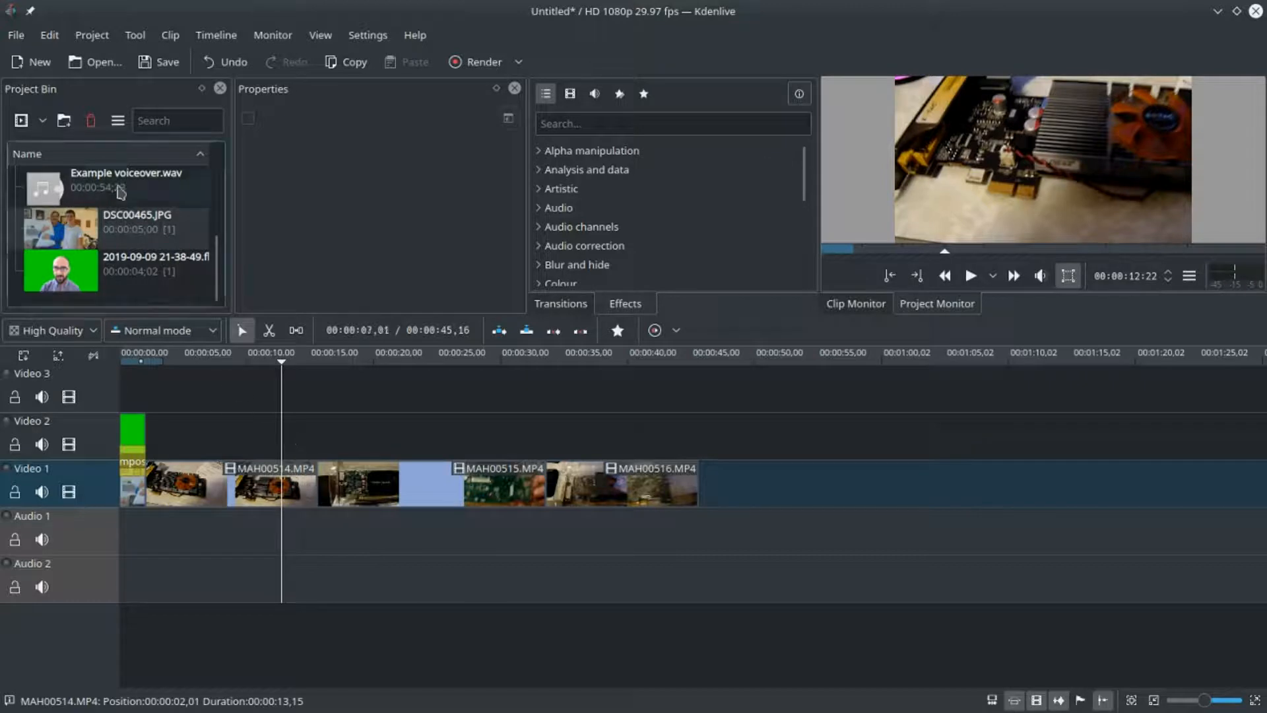
# Place Example voiceover.wav on Audio 1 at 00:00:02,01 and play the timeline from just before its start
pyautogui.moveTo(79, 192); pyautogui.dragTo(183, 566)
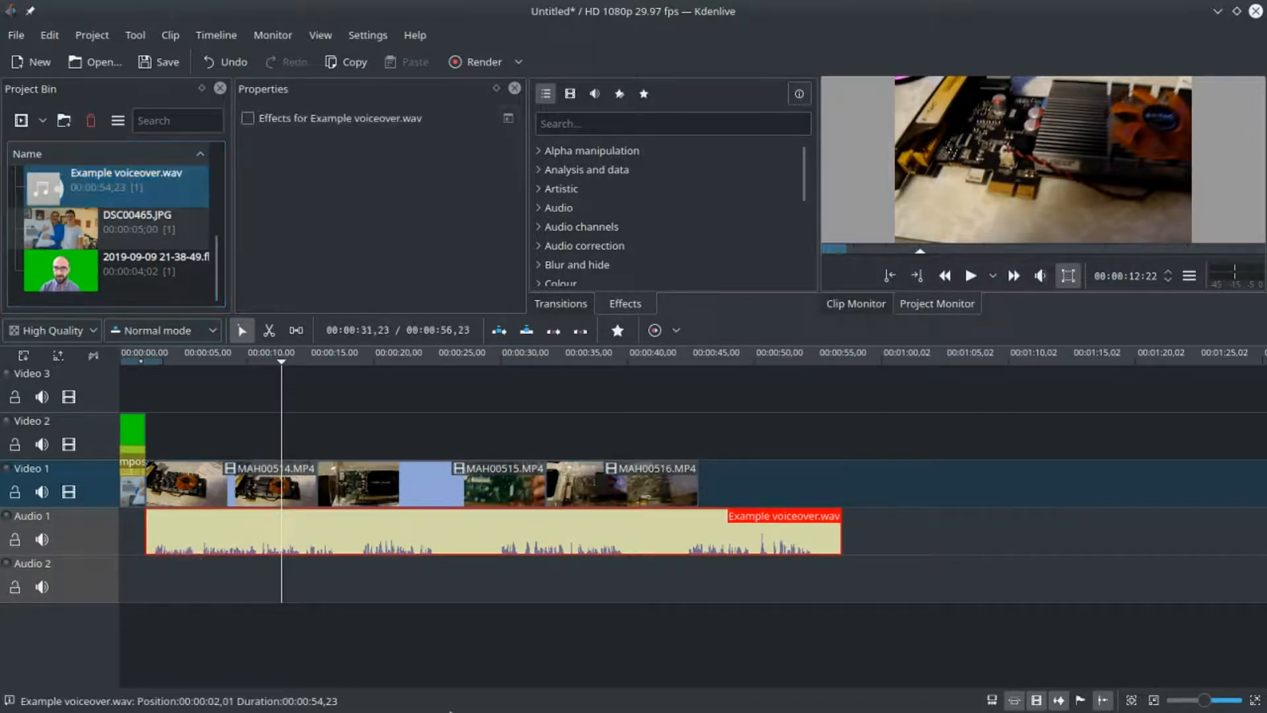
pyautogui.click(153, 420)
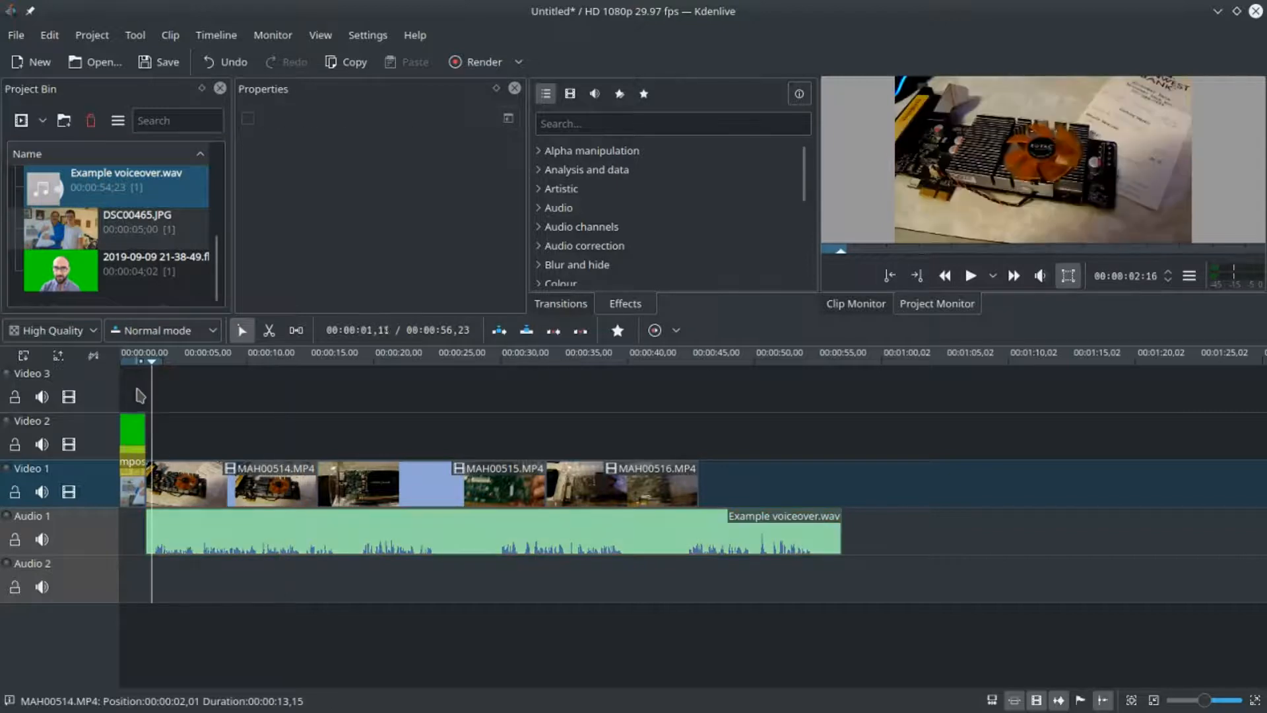
pyautogui.click(138, 394)
pyautogui.press('space')
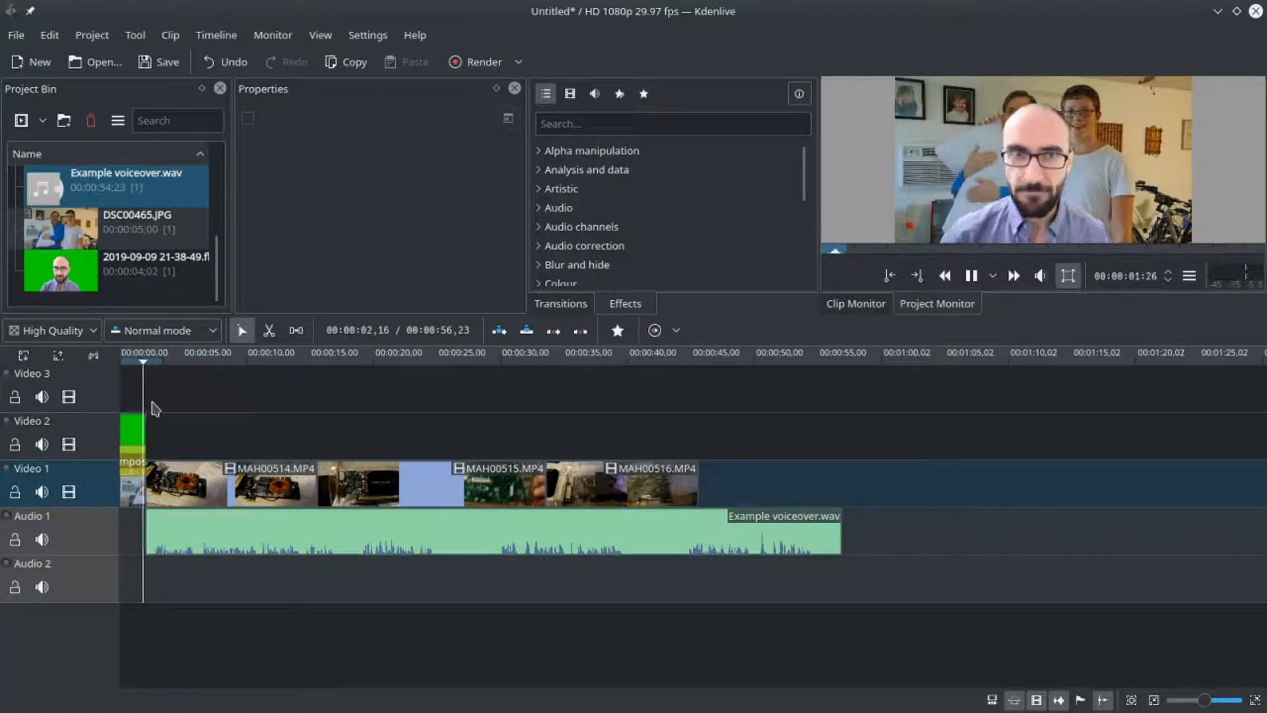
pyautogui.press('space')
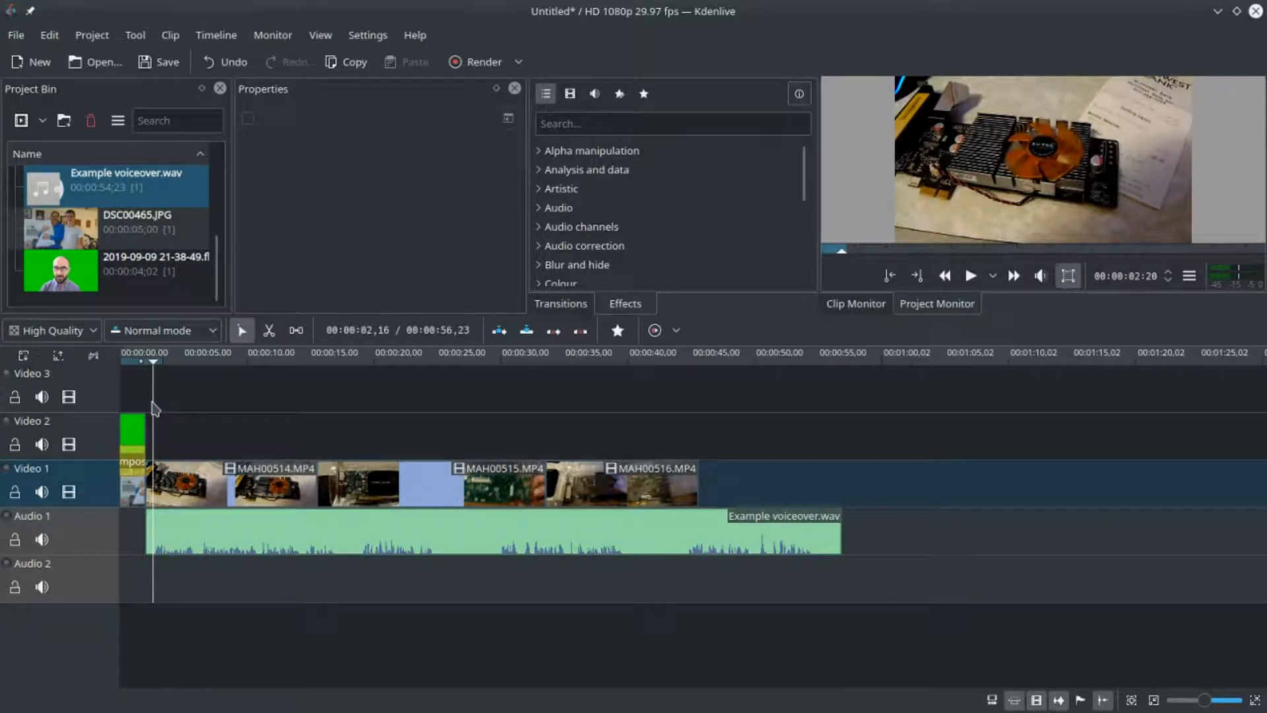
pyautogui.press('space')
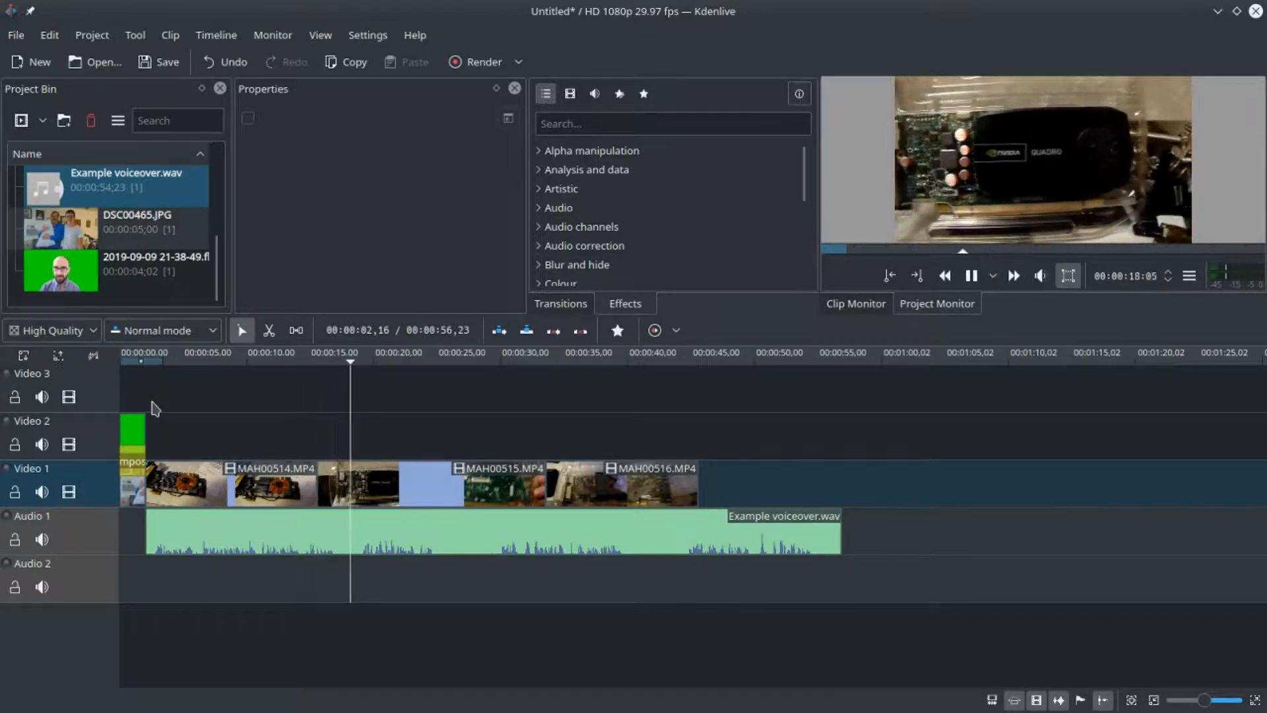
pyautogui.press('space')
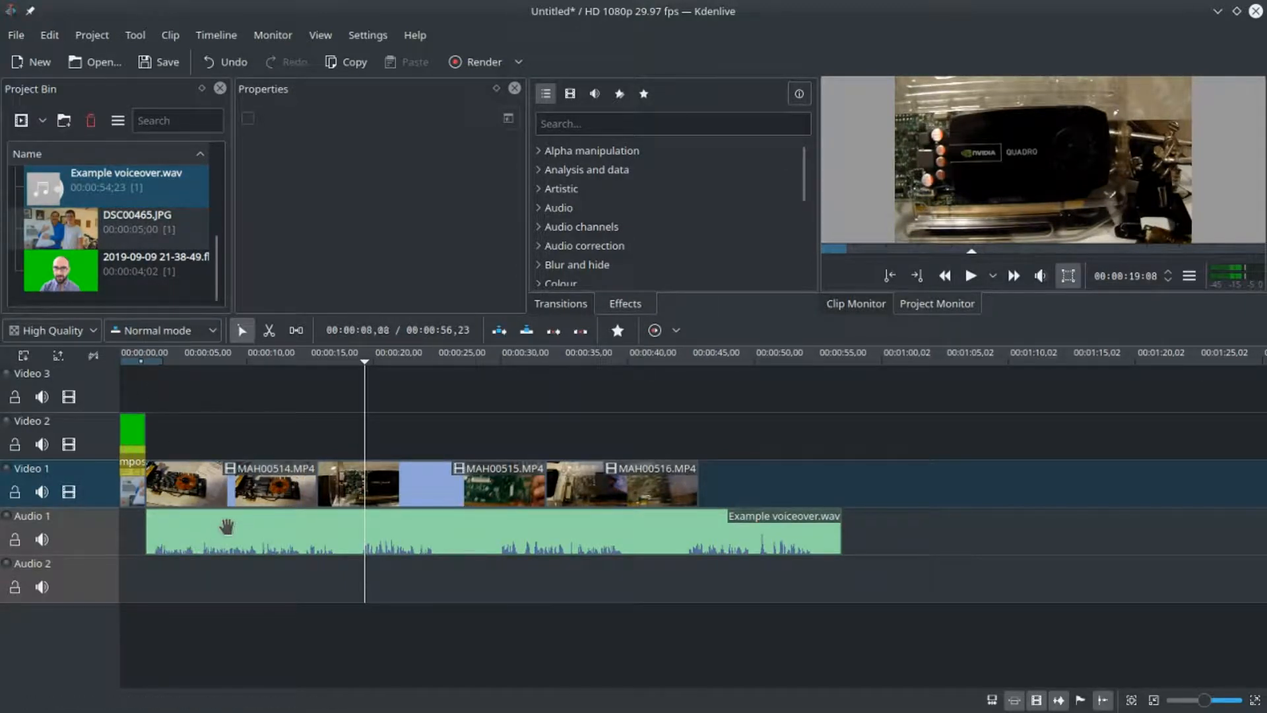
# Replay the beginning of the voiceover and cut Example voiceover.wav on Audio 1 at about 00:00:06,01
pyautogui.click(152, 449)
pyautogui.click(139, 400)
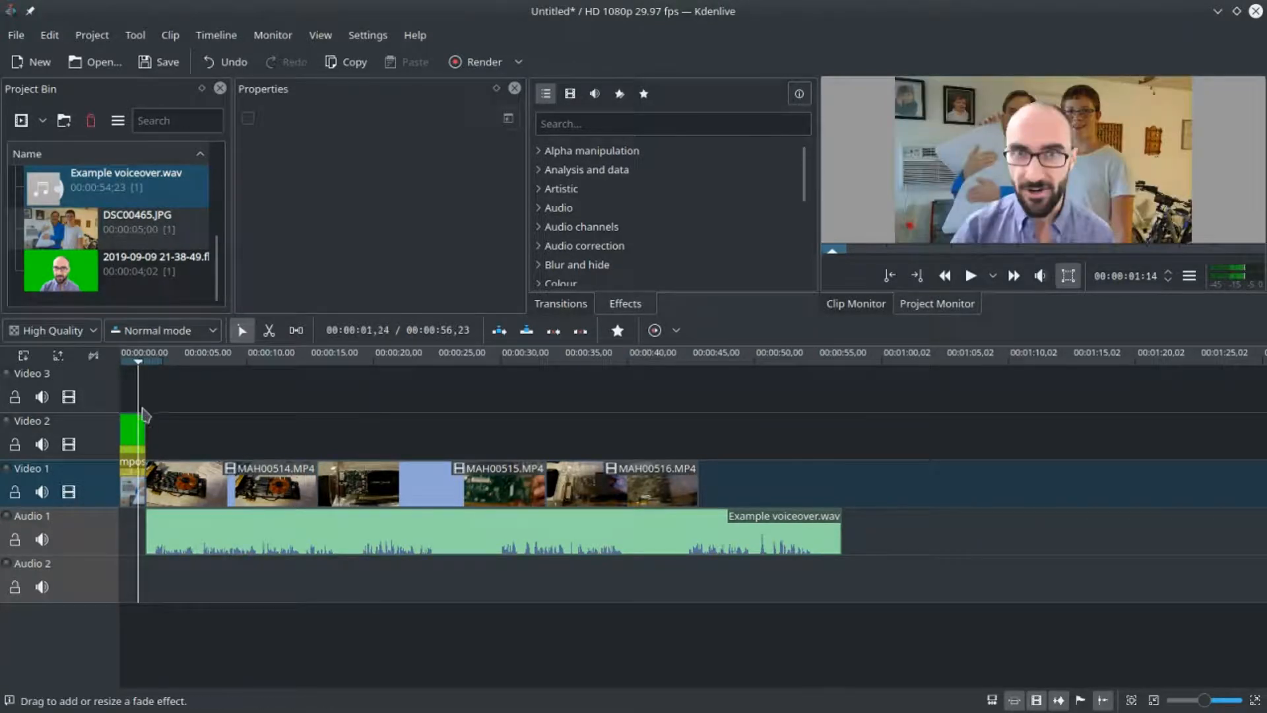
pyautogui.press('space')
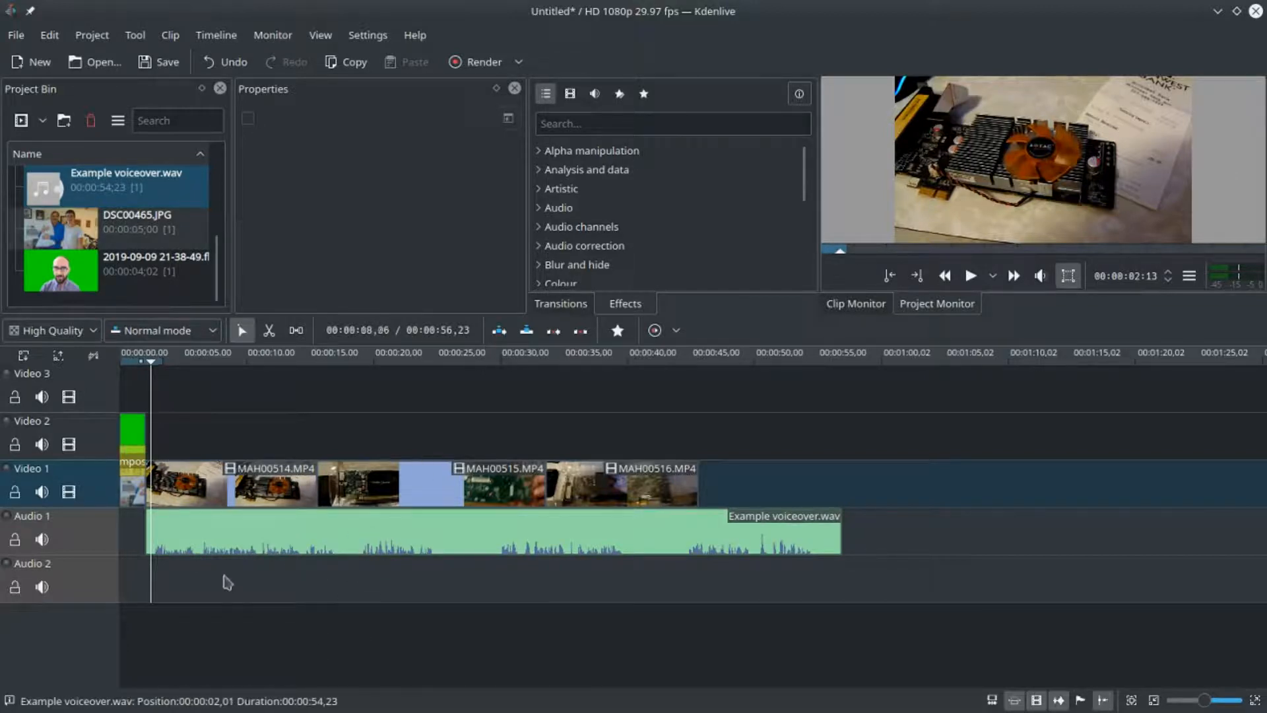
pyautogui.press('x')
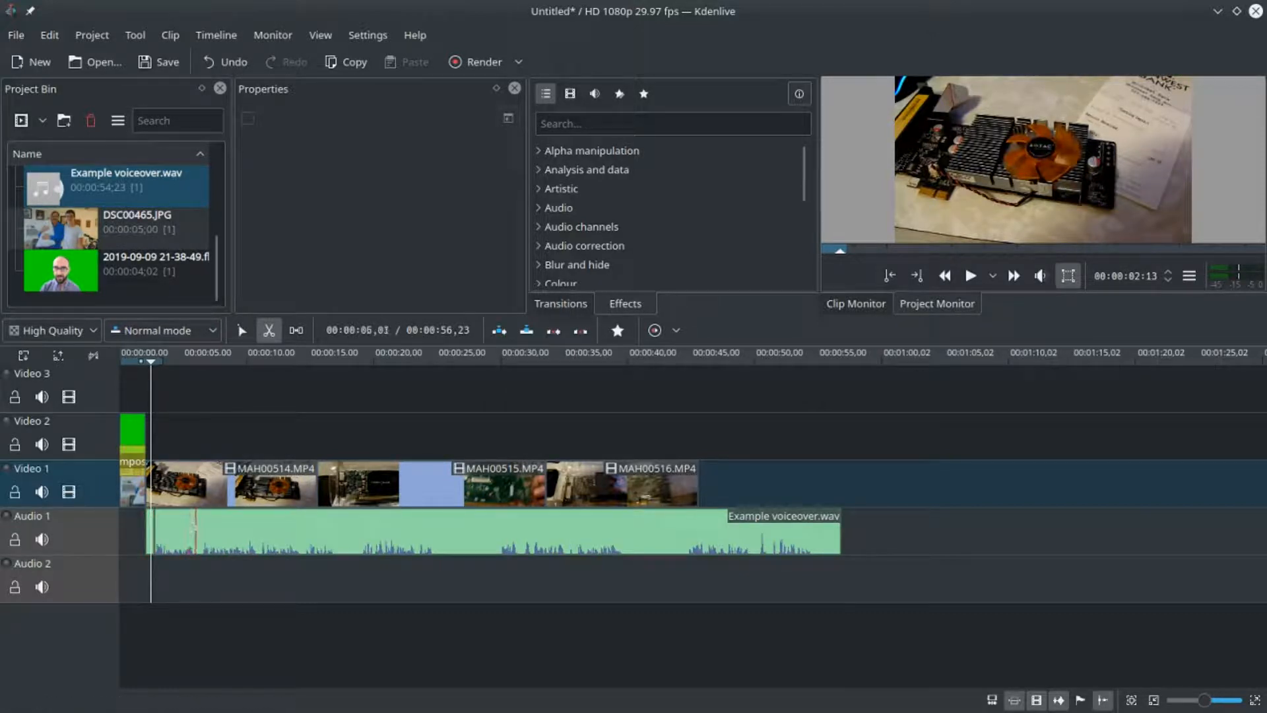
pyautogui.click(195, 532)
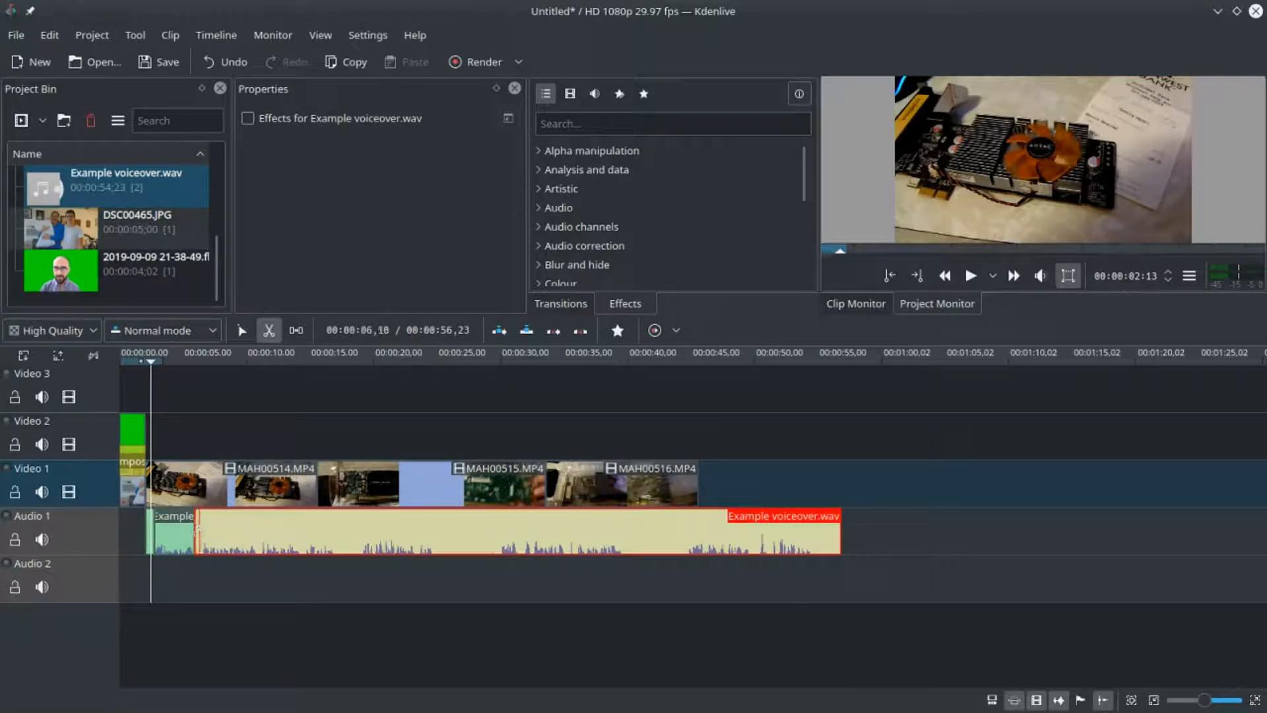
# Delete the two short unwanted Example voiceover.wav pieces on Audio 1 at 00:00:02,01 and 00:00:05,27
pyautogui.press('s')
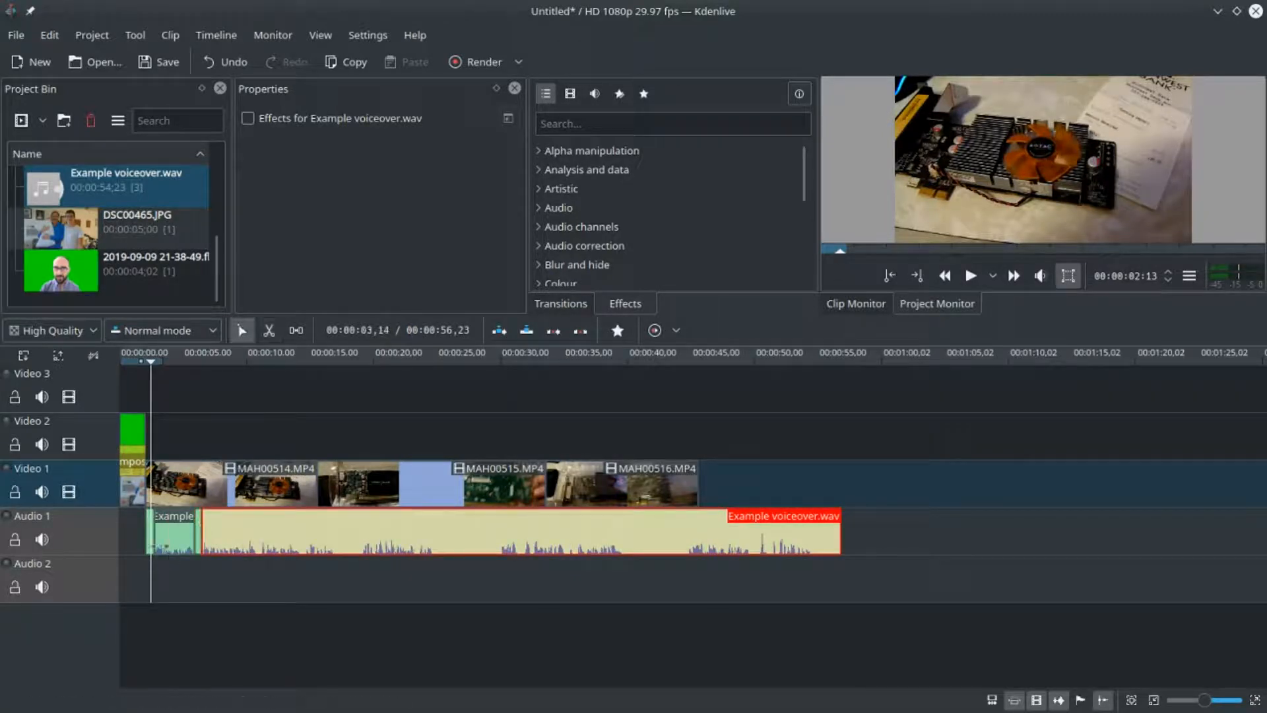
pyautogui.click(149, 540)
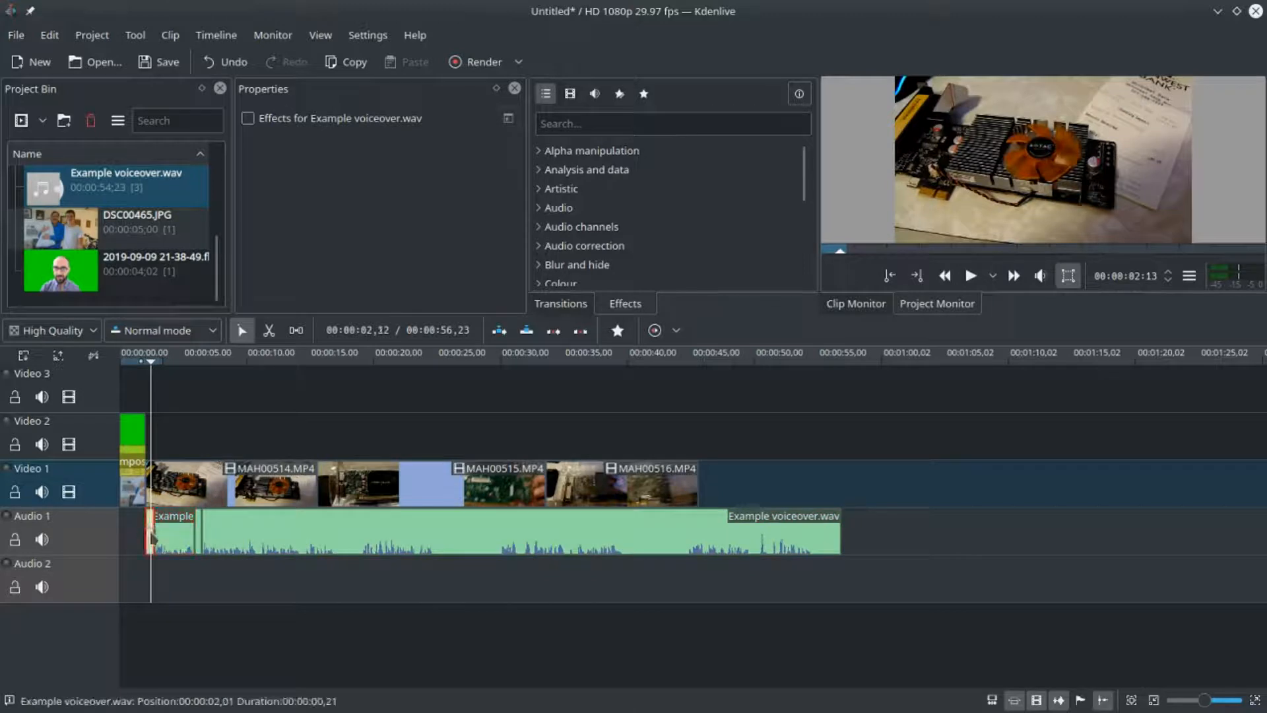
pyautogui.press('Delete')
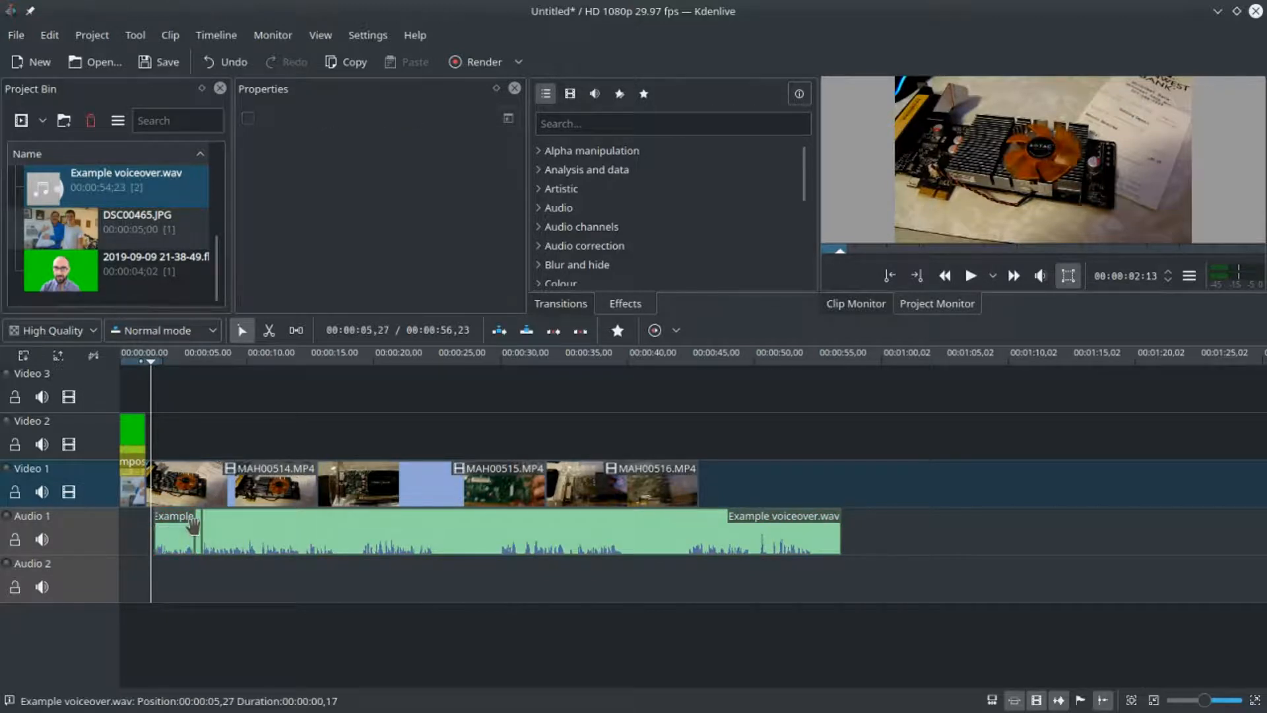
pyautogui.click(196, 525)
pyautogui.rightClick(196, 525)
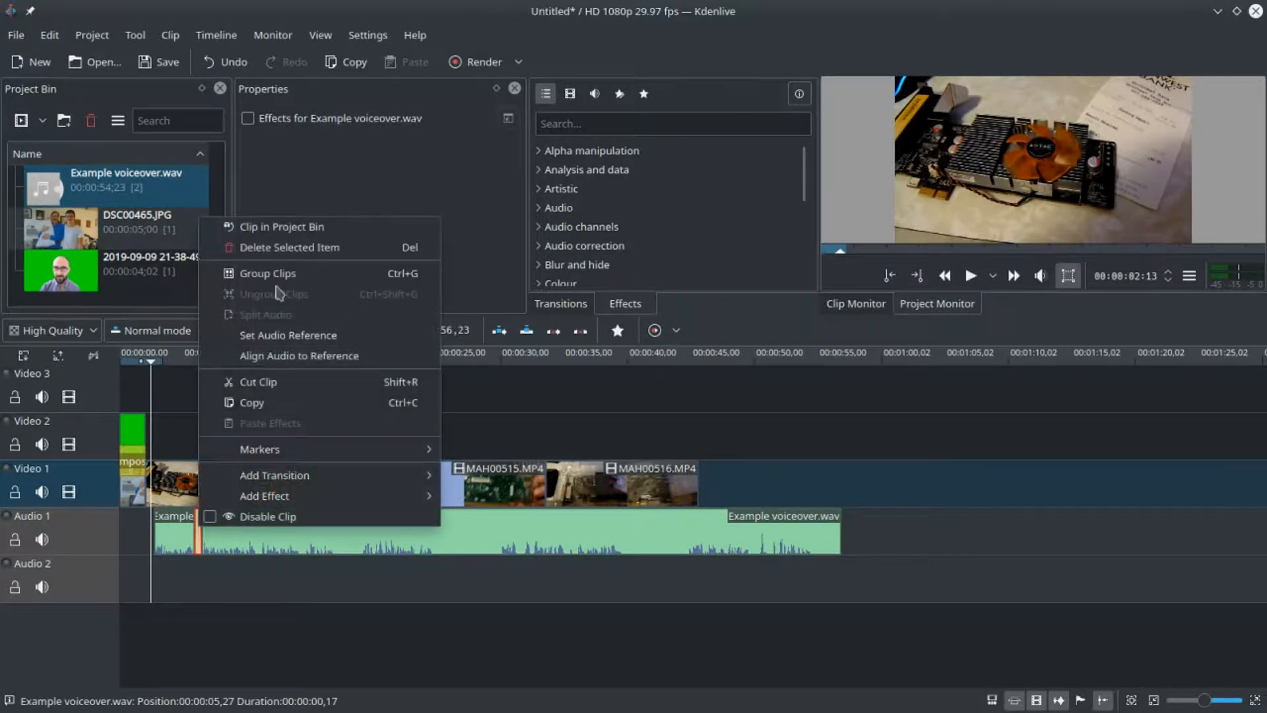
pyautogui.click(292, 254)
# Move the remaining voiceover pieces earlier to close the gaps from 00:00:02,01 and play the timeline from 00:00:01,12
pyautogui.moveTo(173, 536); pyautogui.dragTo(167, 536)
pyautogui.moveTo(269, 525); pyautogui.dragTo(253, 527)
pyautogui.click(137, 393)
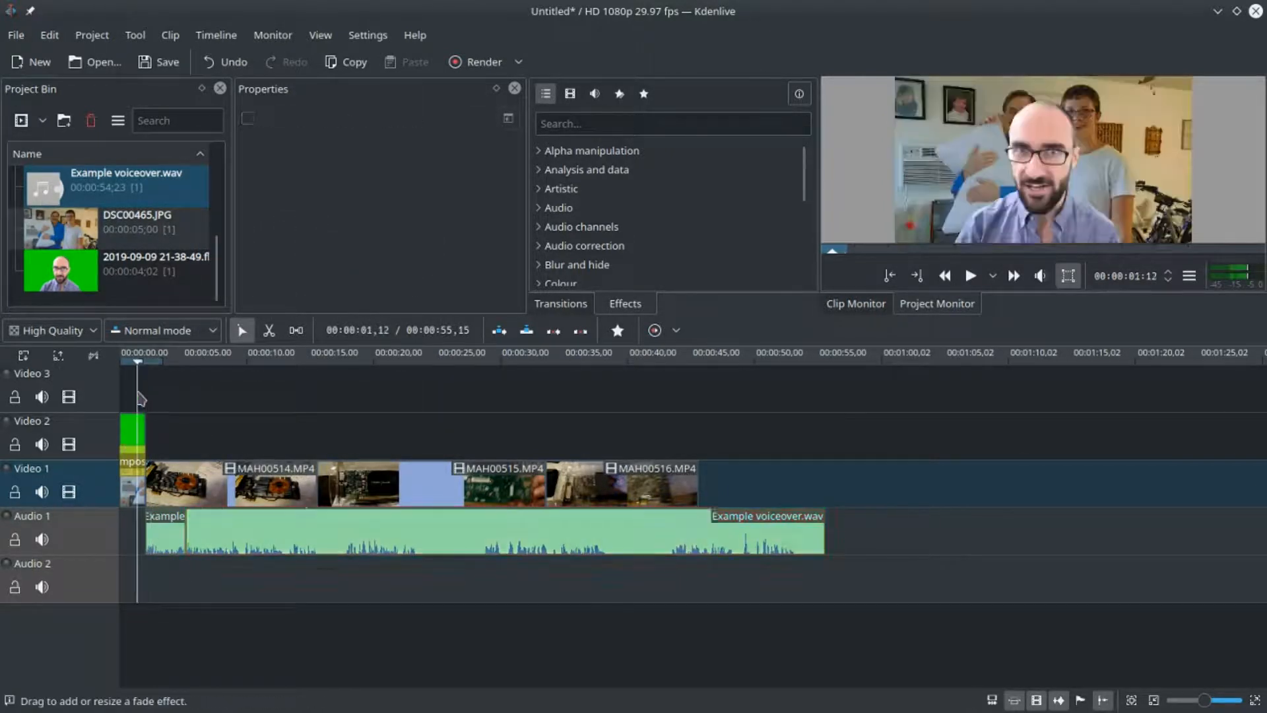
pyautogui.press('space')
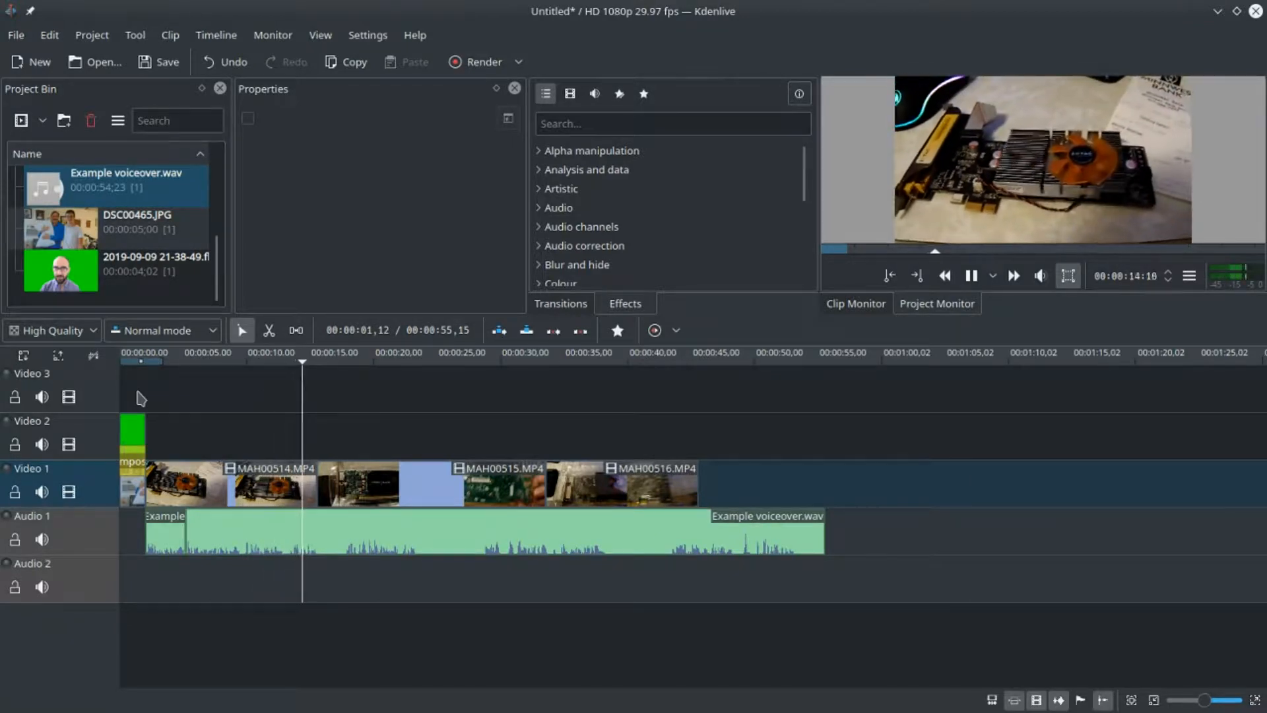
pyautogui.press('space')
# Play the timeline from 00:00:15,09 to check the voiceover against MAH00515.MP4
pyautogui.click(295, 416)
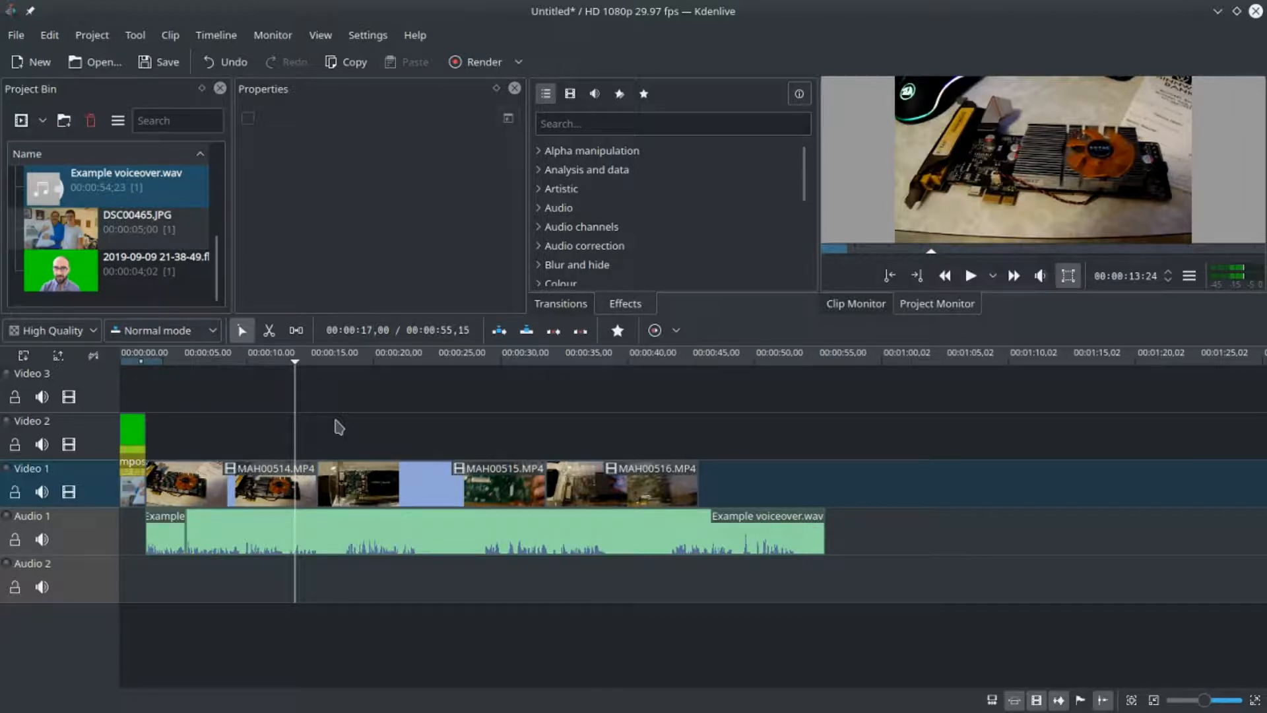
pyautogui.click(315, 433)
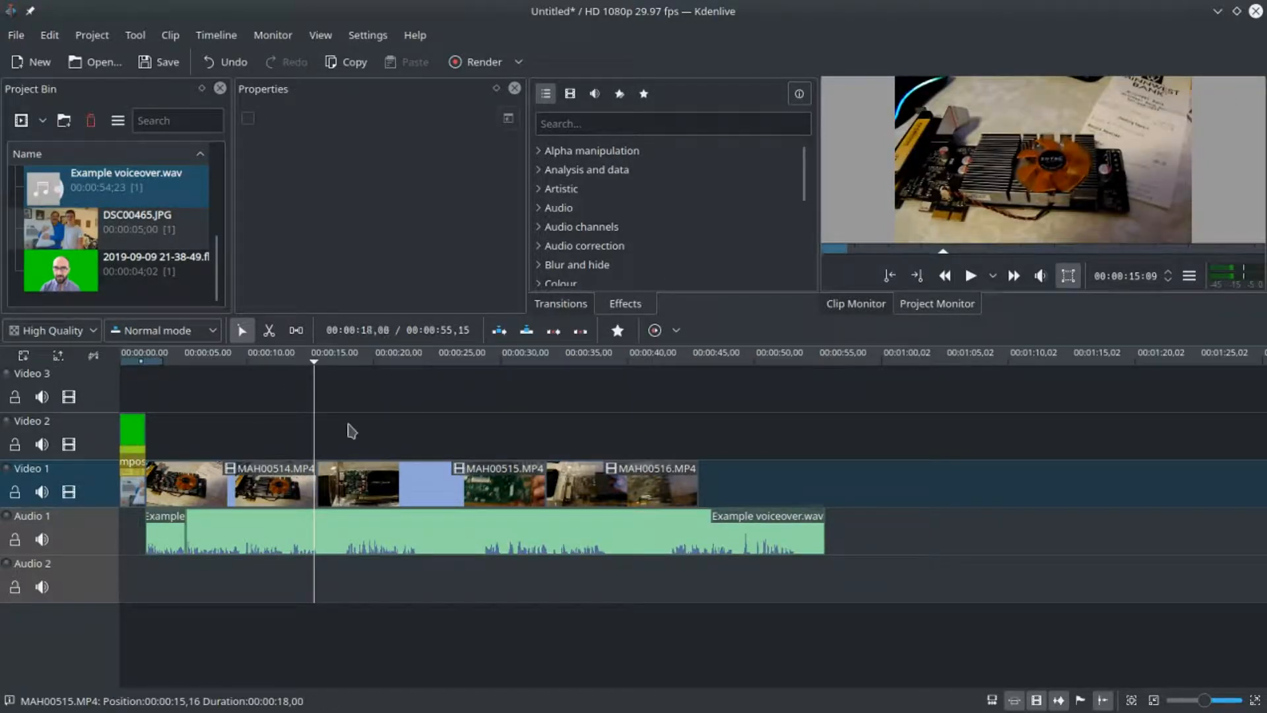
pyautogui.press('space')
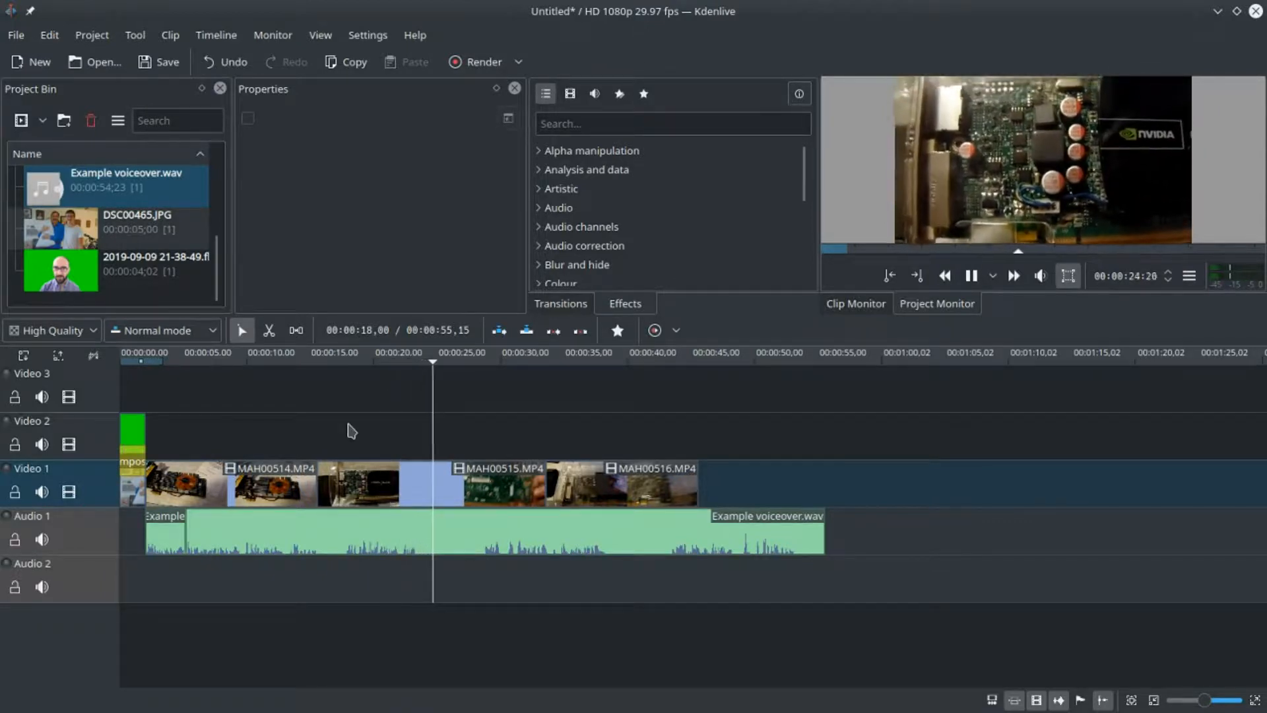
pyautogui.press('space')
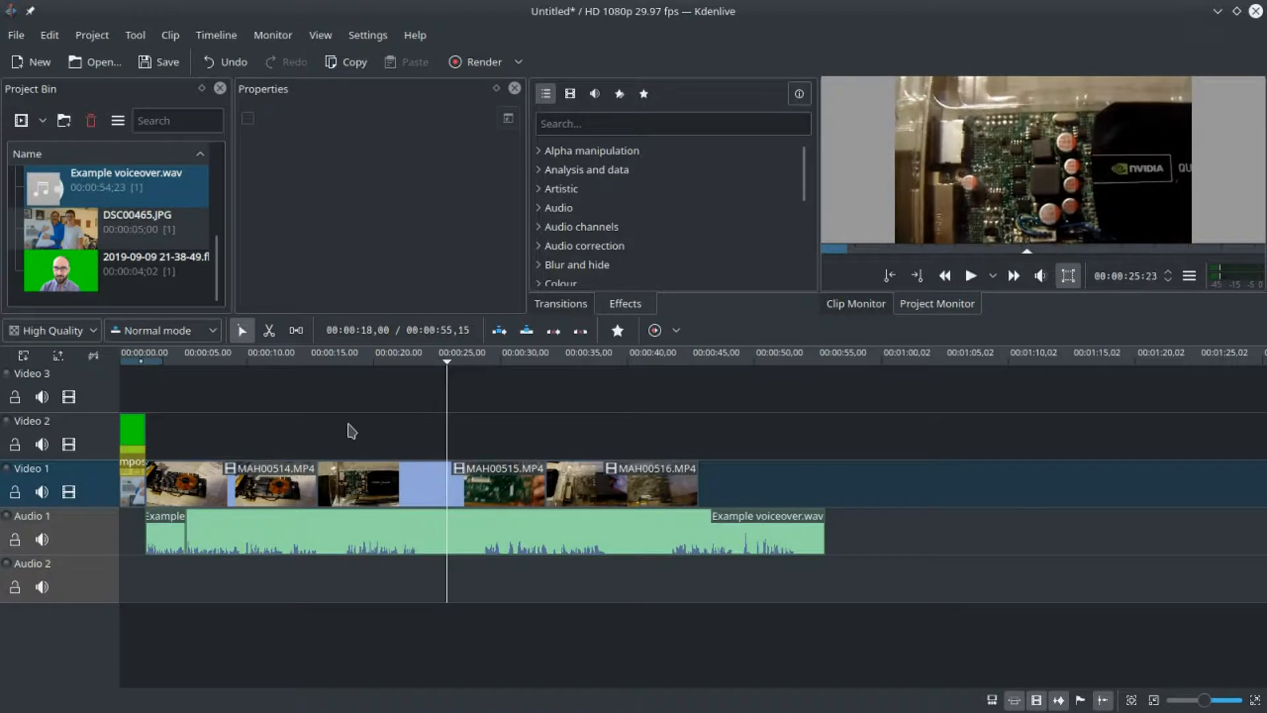
# Cut Example voiceover.wav on Audio 1 at about 00:00:17,20, at 00:00:23,14 and at the start of MAH00515.MP4
pyautogui.press('x')
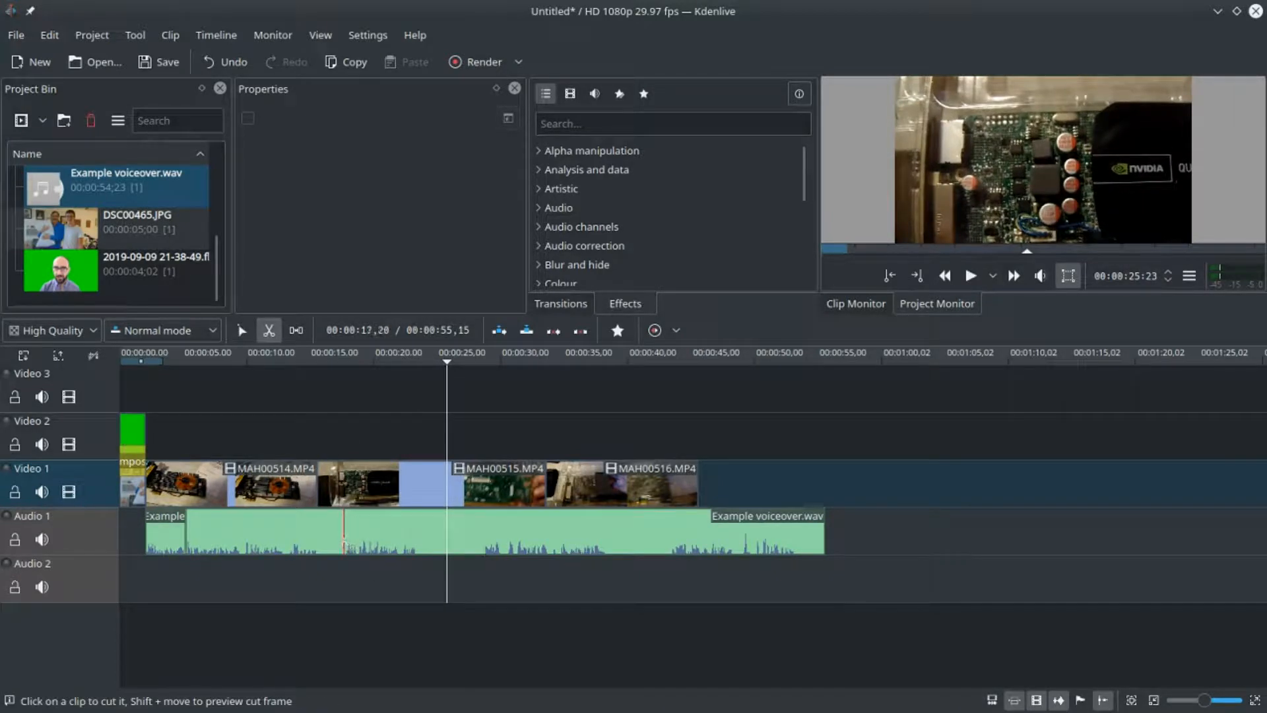
pyautogui.click(344, 538)
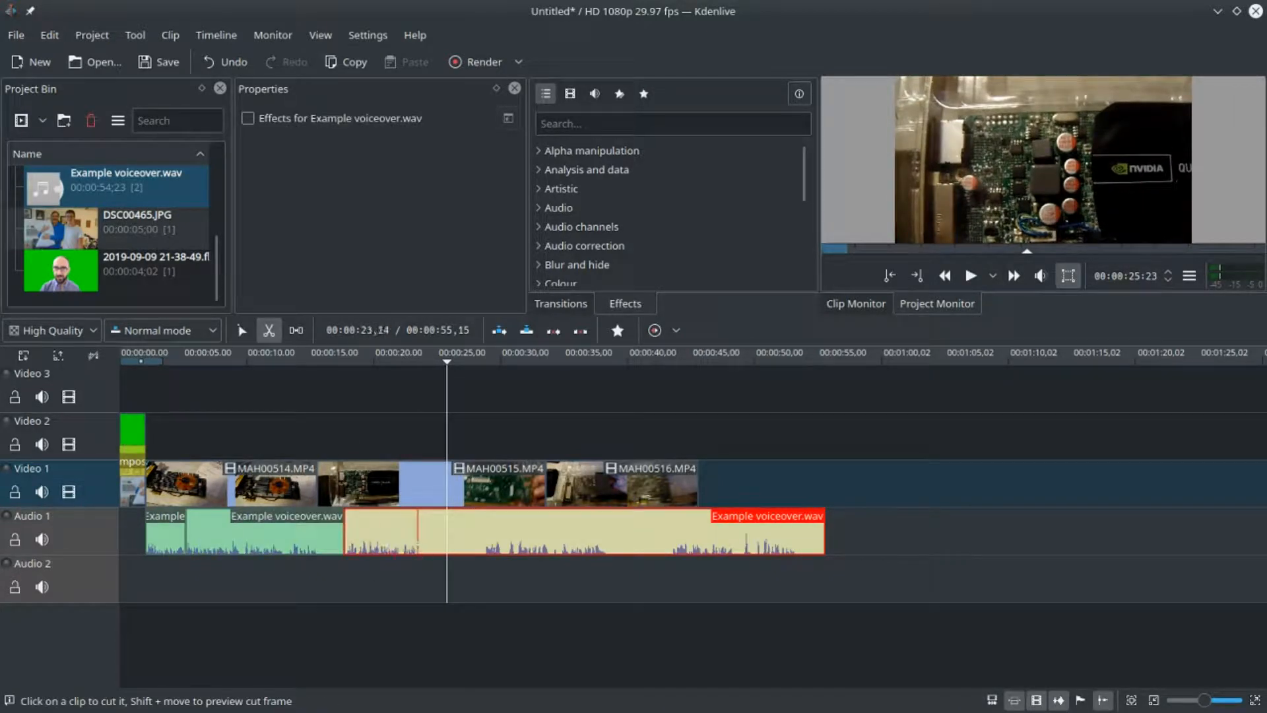
pyautogui.click(418, 538)
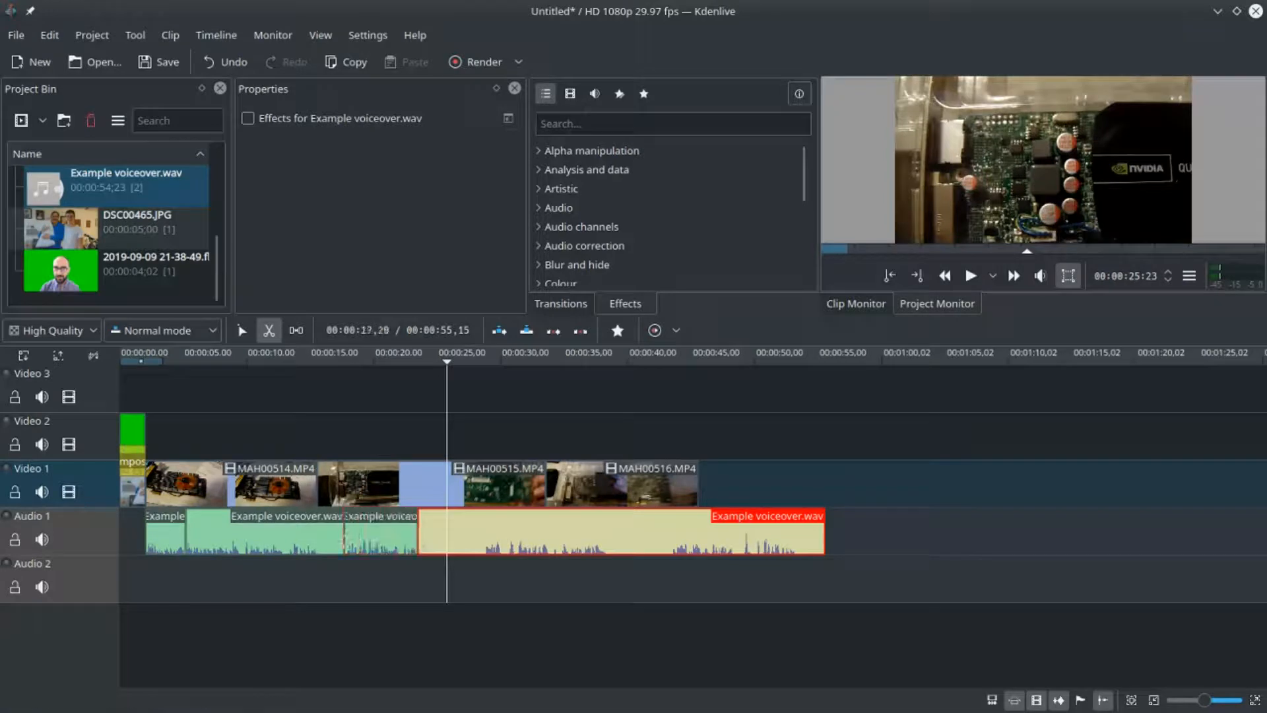
pyautogui.click(319, 538)
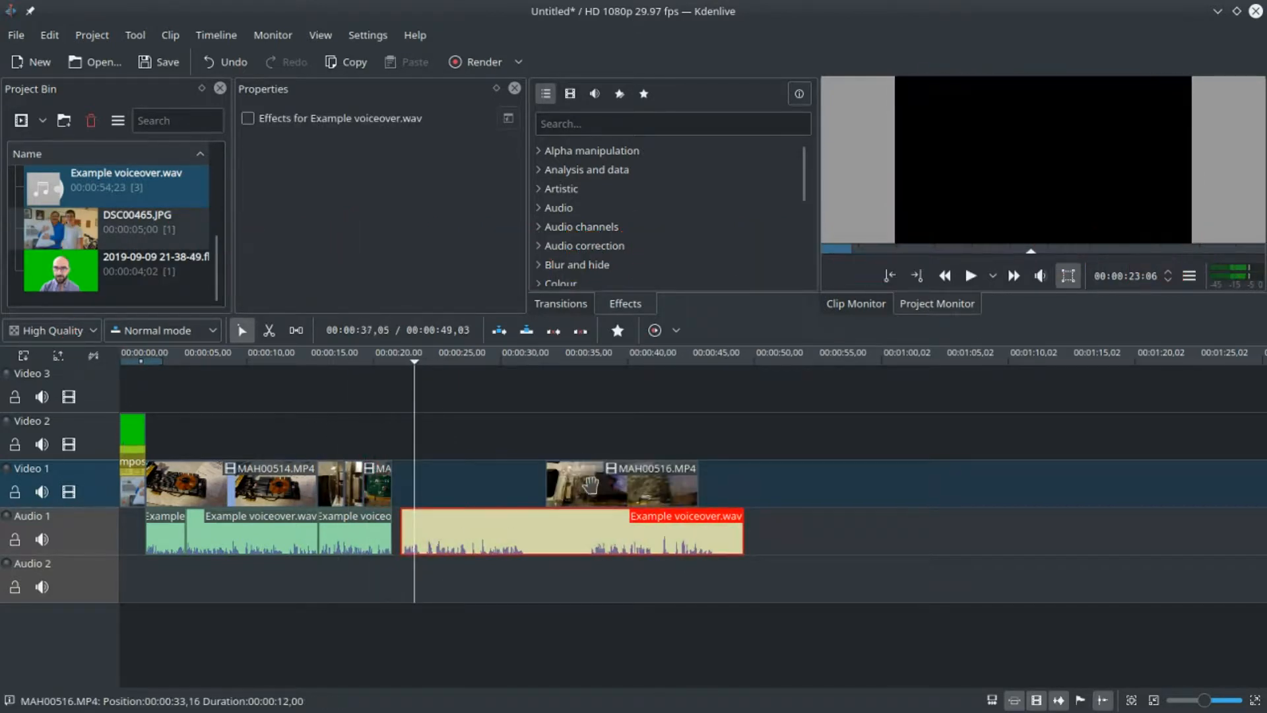
# Move MAH00516.MP4 on Video 1 to 00:00:22,04, aligned with the last voiceover piece, and play from just before it
pyautogui.moveTo(589, 484); pyautogui.dragTo(451, 484)
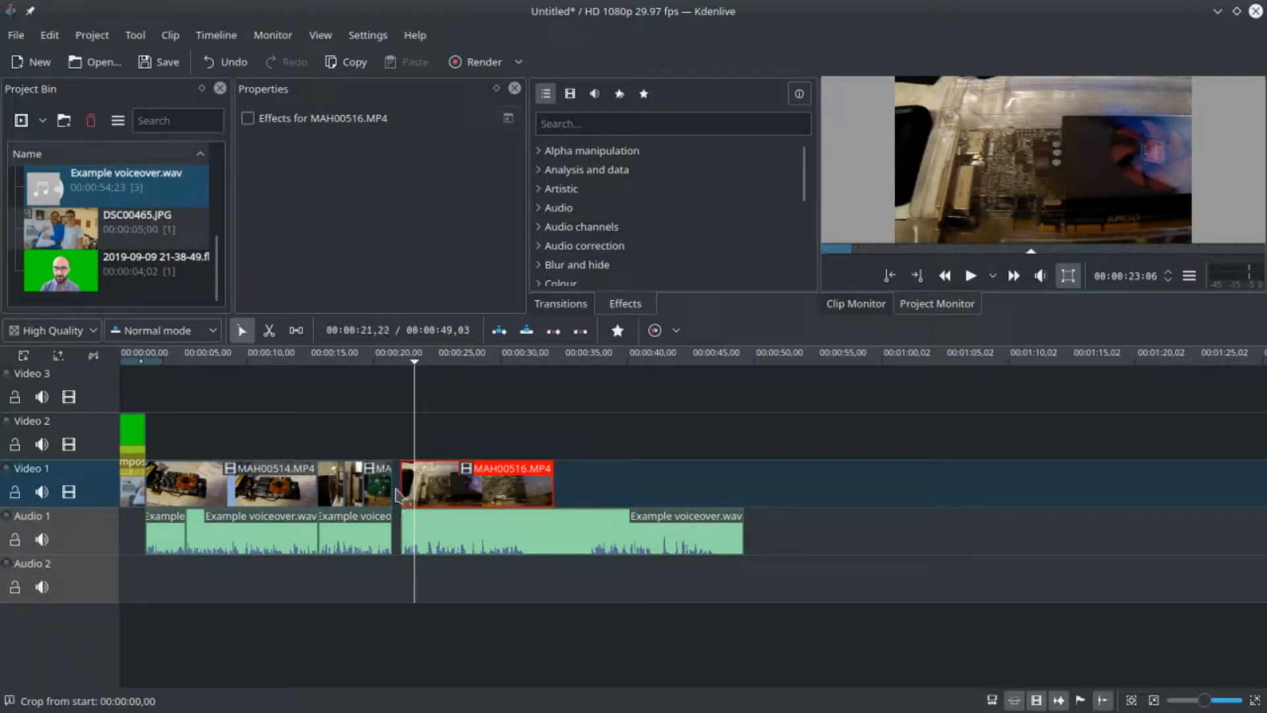
pyautogui.click(380, 433)
pyautogui.press('space')
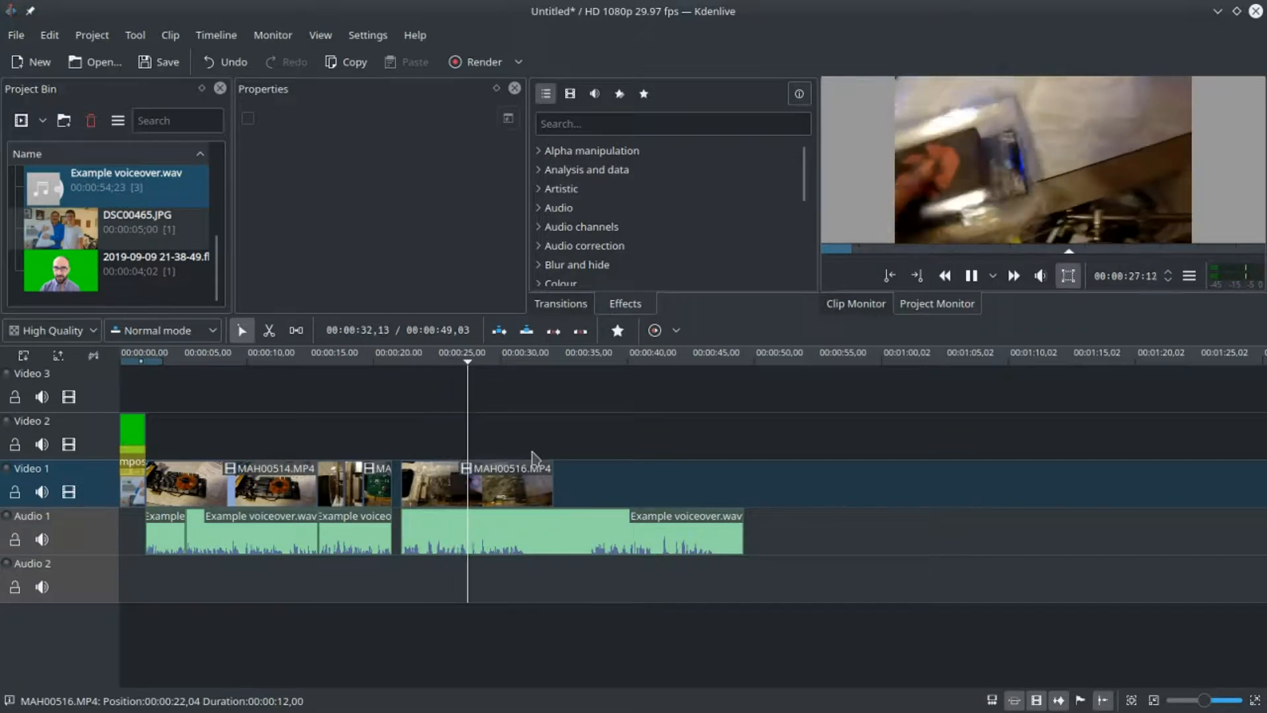
pyautogui.press('space')
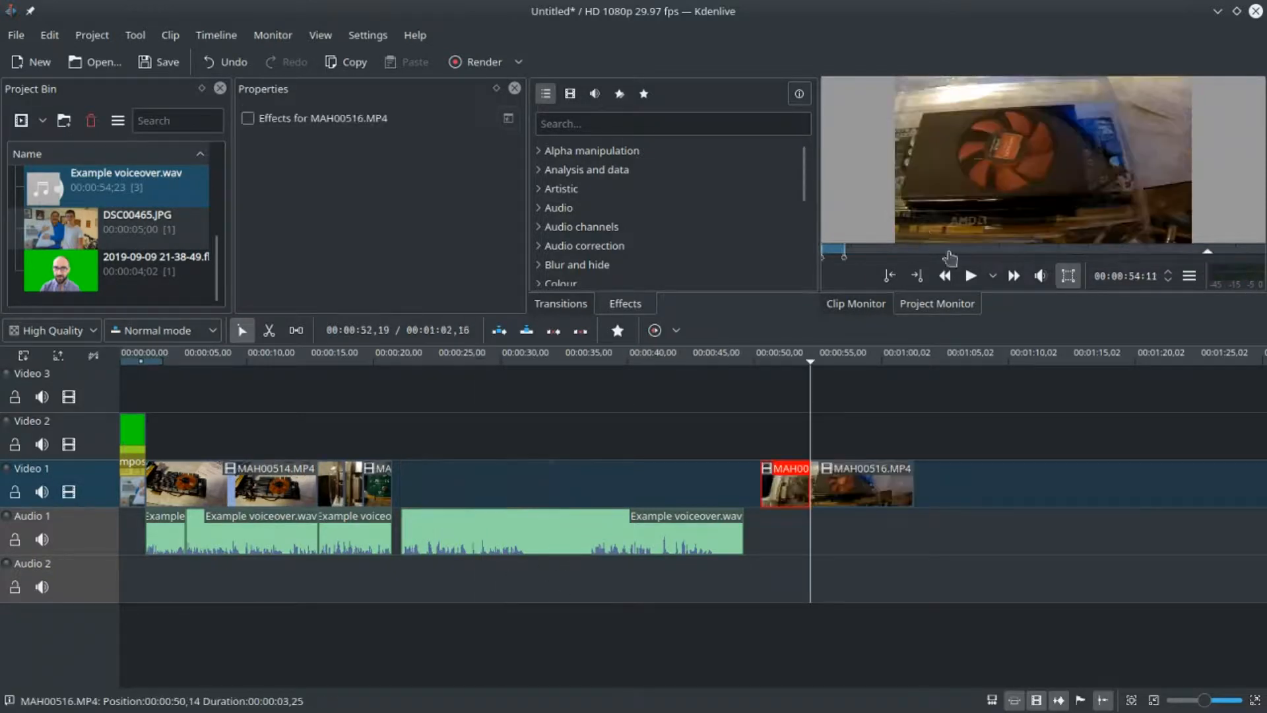
# Play the MAH00516.MP4 pieces from 00:00:50,14 and cut the second one at about 00:00:59,17
pyautogui.click(761, 438)
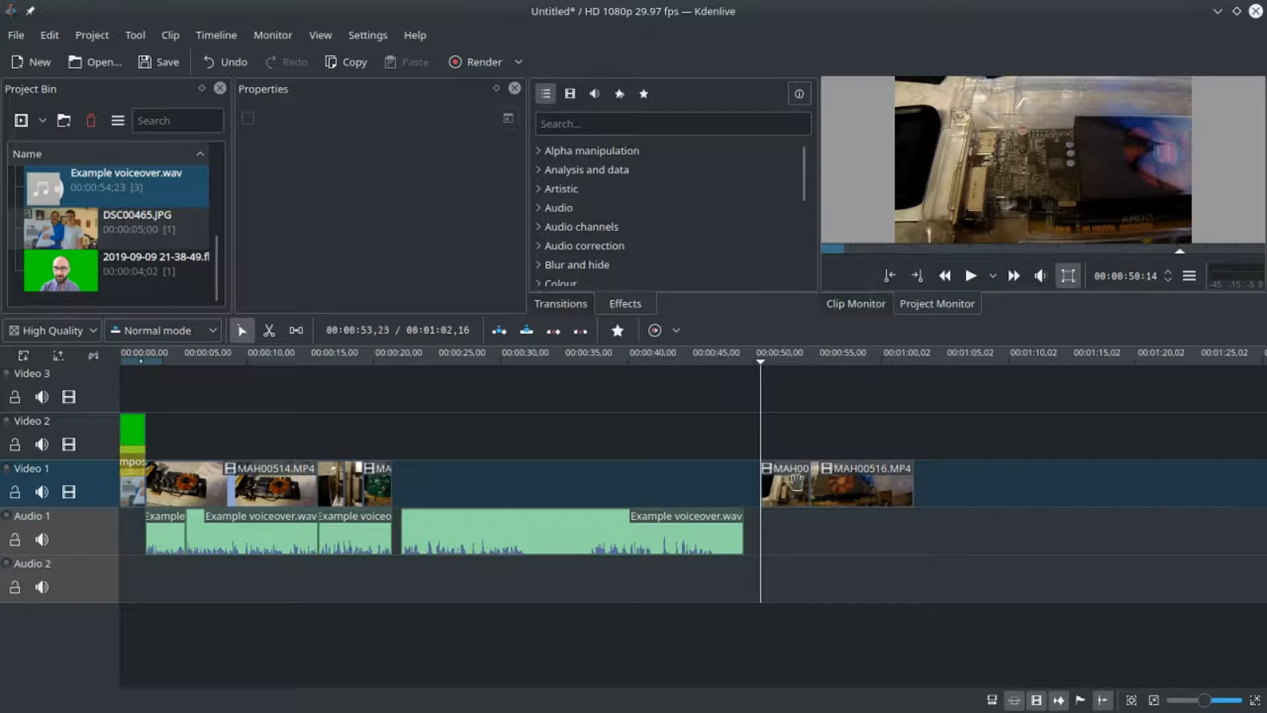
pyautogui.click(972, 276)
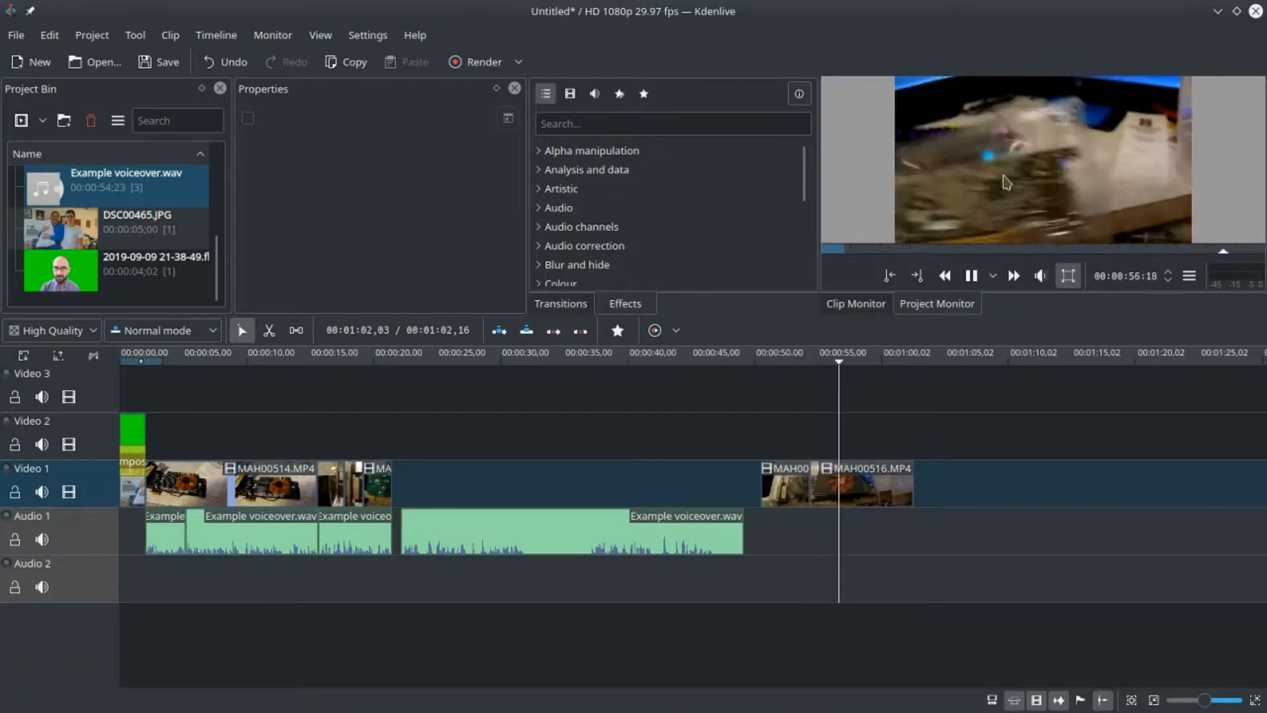
pyautogui.click(983, 281)
pyautogui.press('x')
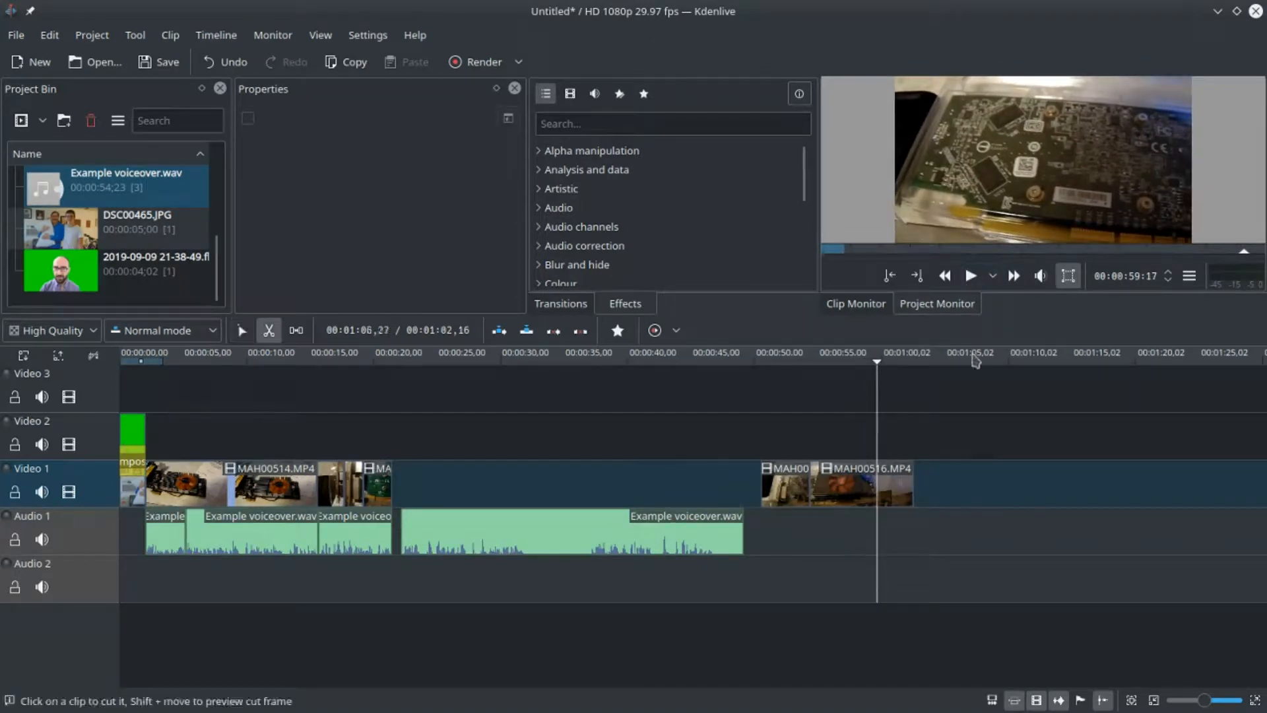
pyautogui.click(878, 497)
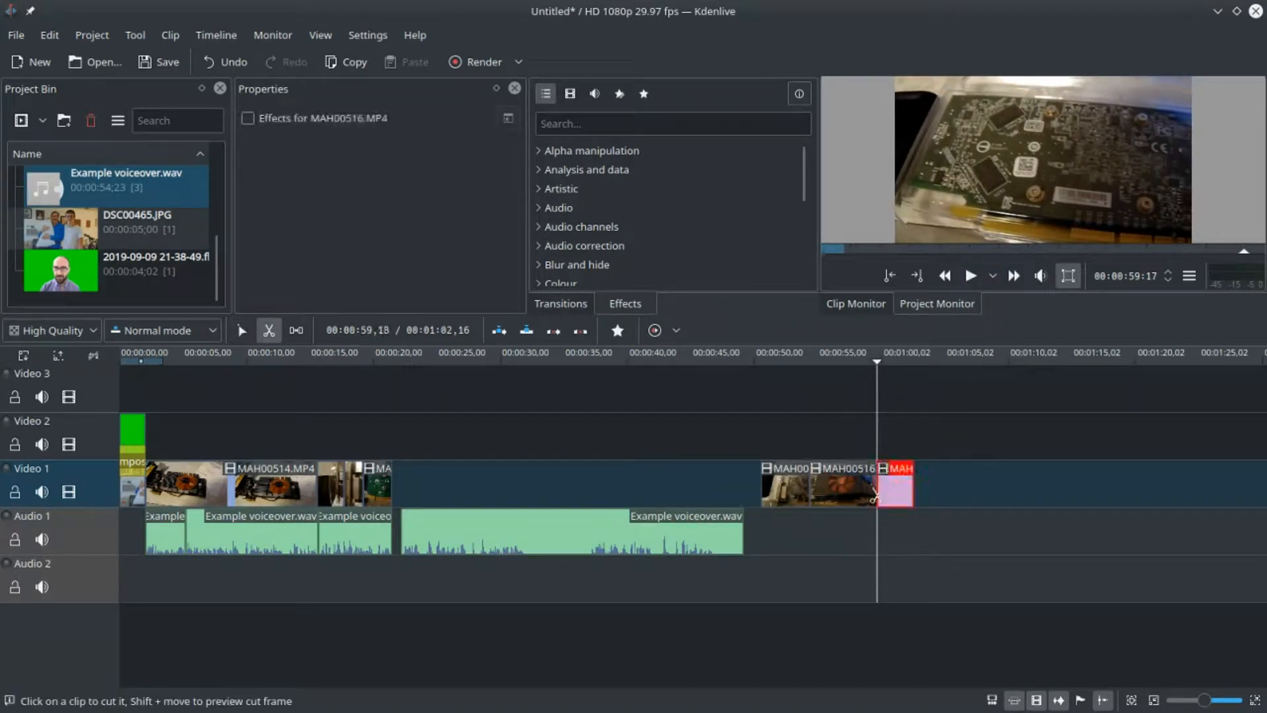
# Delete the middle MAH00516.MP4 piece and move the first piece up against the last one
pyautogui.press('s')
pyautogui.click(855, 495)
pyautogui.press('Delete')
pyautogui.moveTo(785, 489); pyautogui.dragTo(852, 489)
pyautogui.click(936, 450)
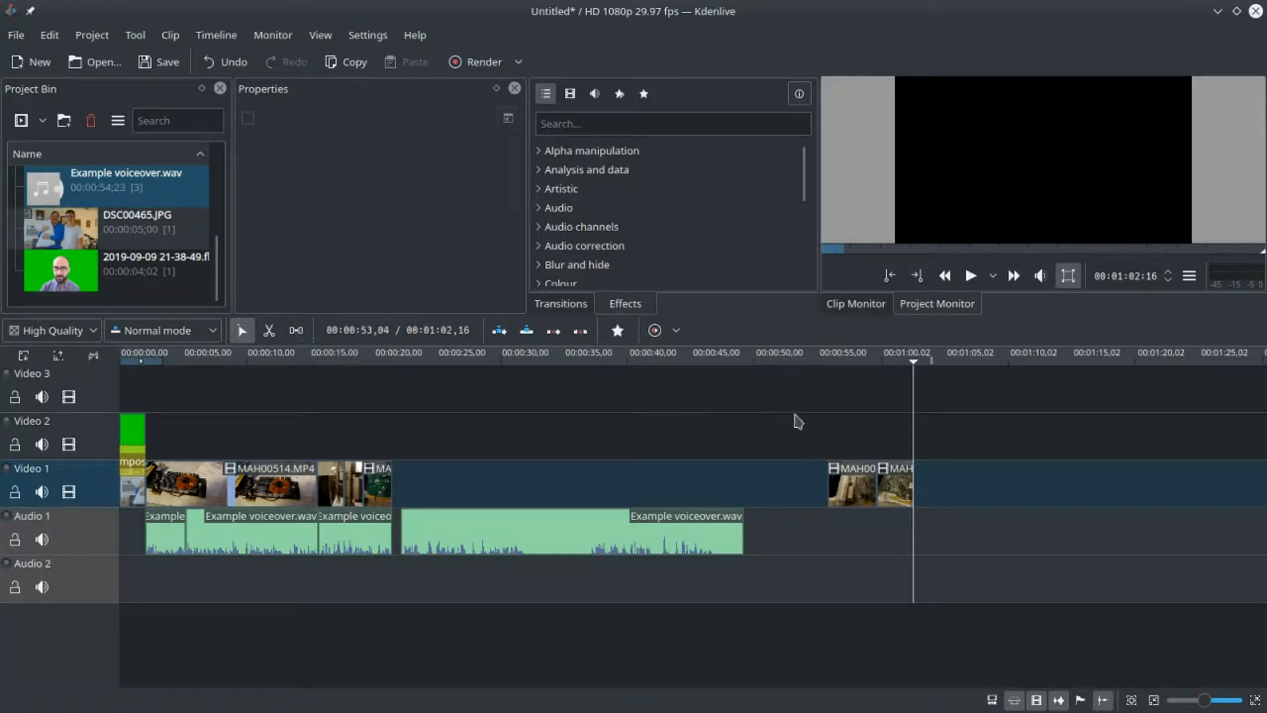
# Shift both MAH00516.MP4 pieces together to 00:00:22,04 with the spacer tool and play from 00:00:21,20
pyautogui.press('m')
pyautogui.moveTo(827, 433); pyautogui.dragTo(391, 455)
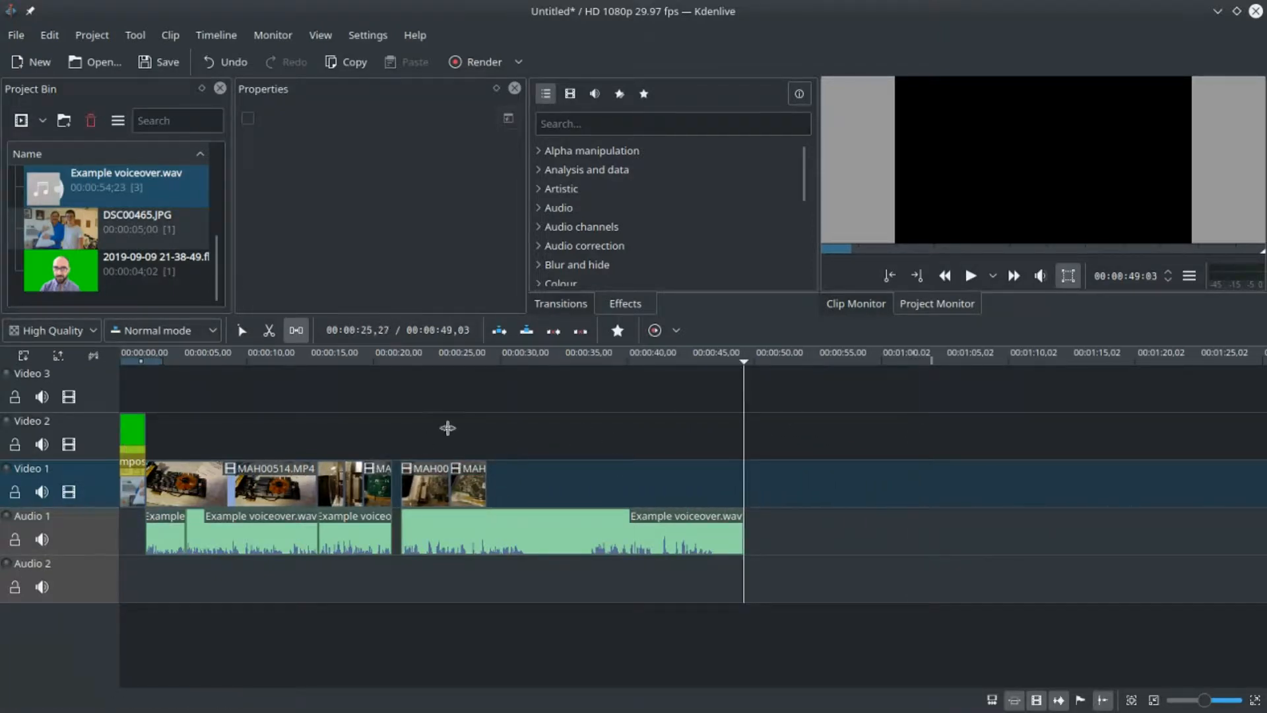
pyautogui.press('s')
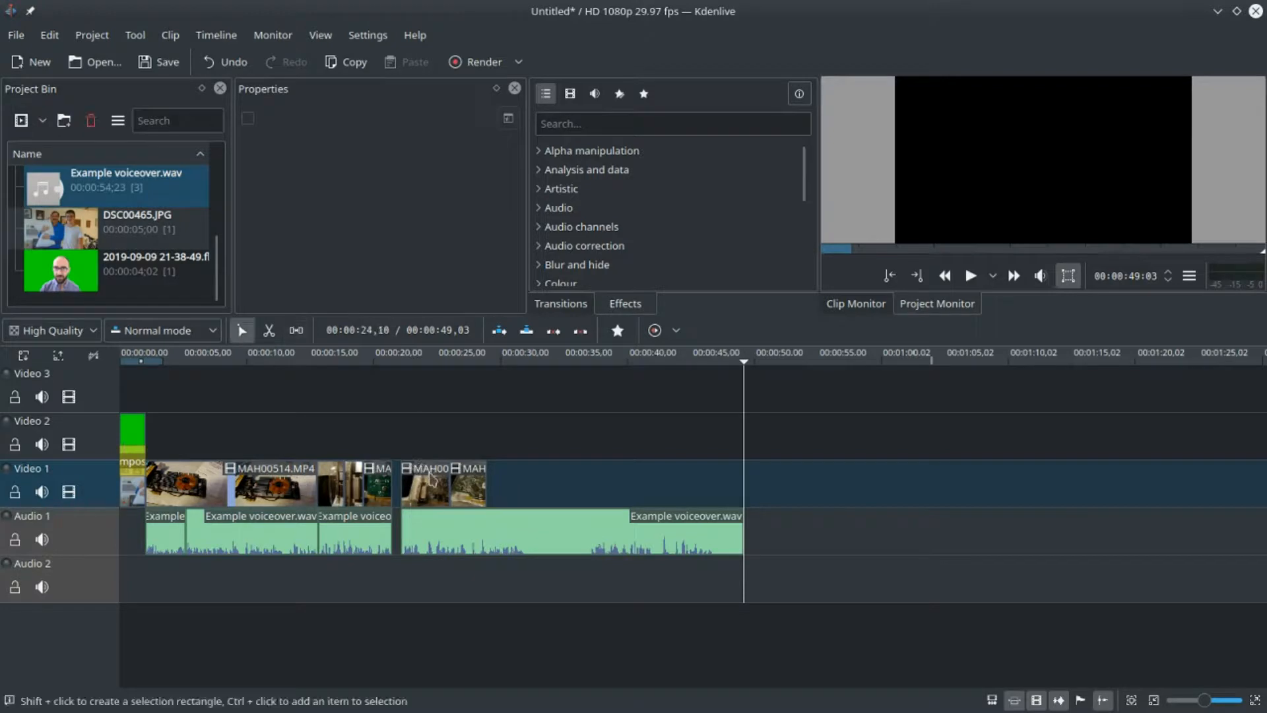
pyautogui.click(395, 432)
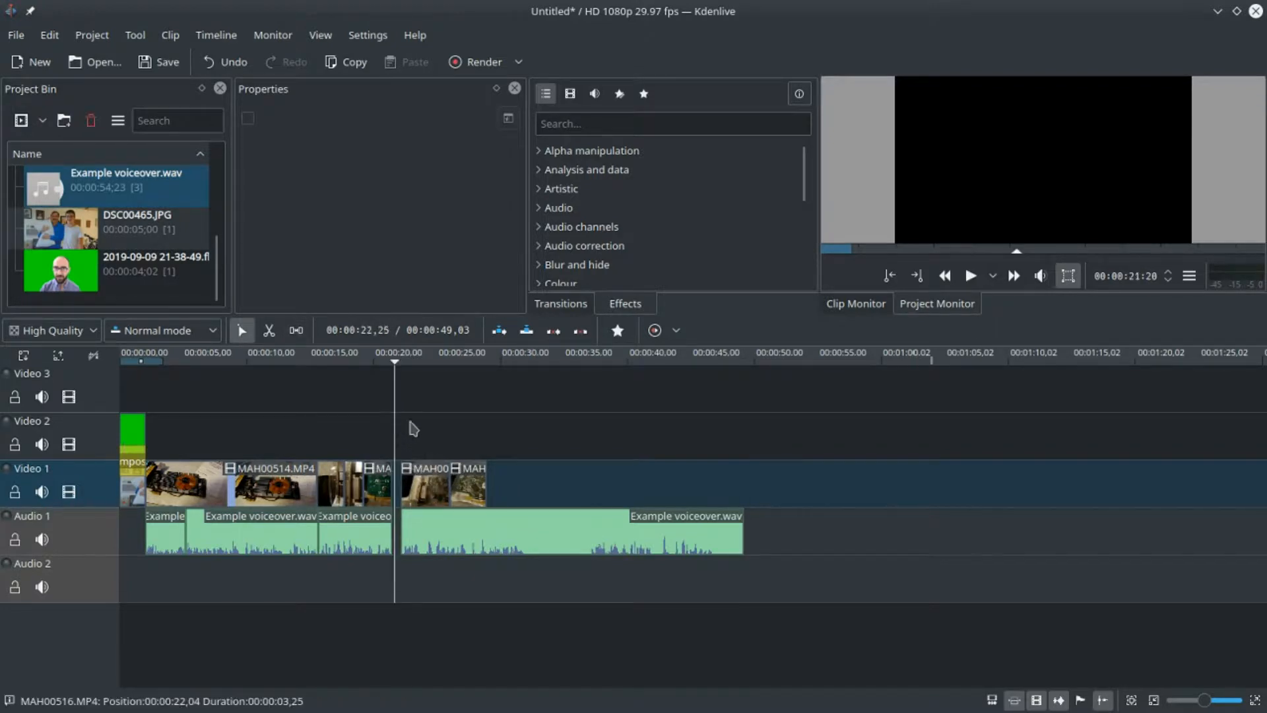
pyautogui.press('space')
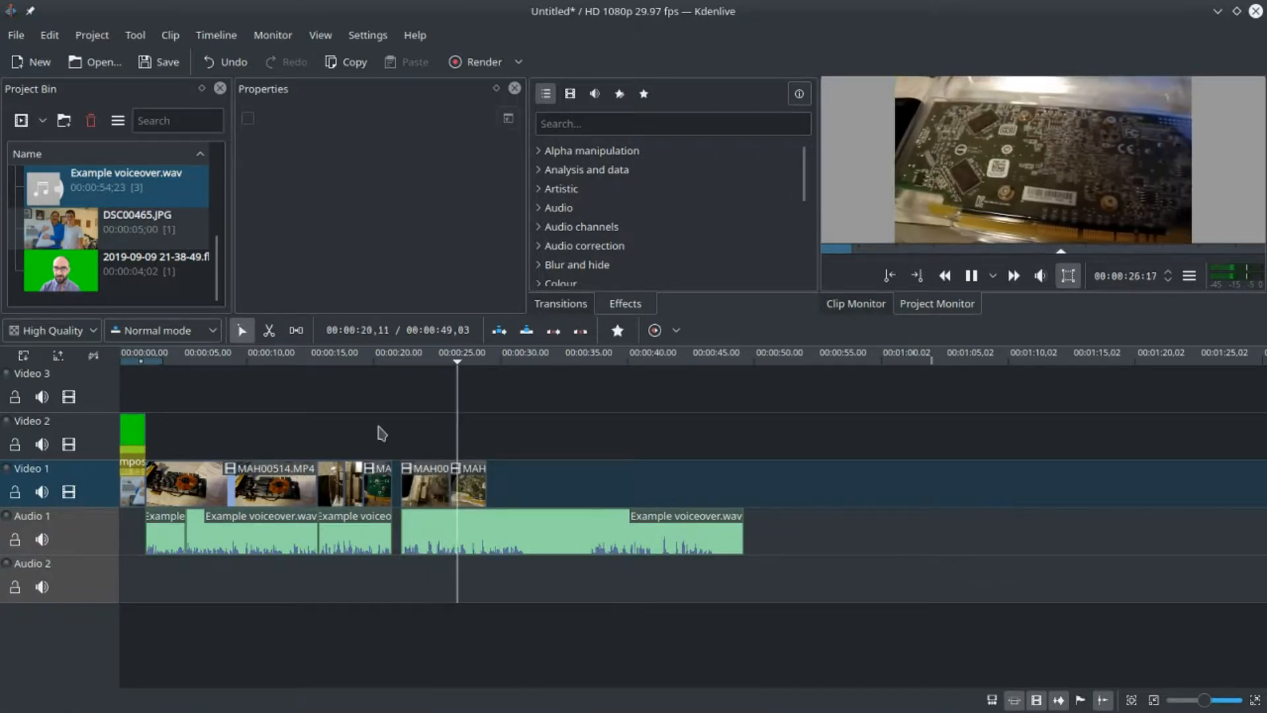
pyautogui.press('space')
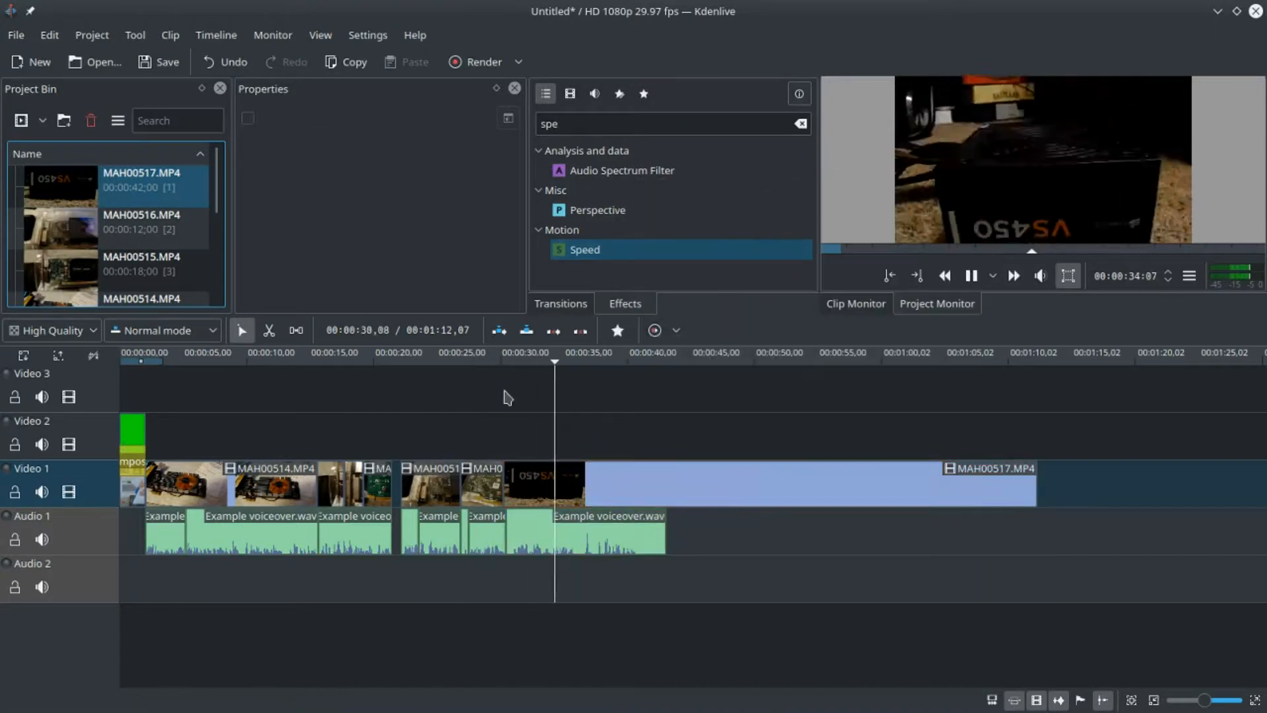
# Cut the last Example voiceover.wav piece on Audio 1 at about 00:00:36 and 00:00:37
pyautogui.press('x')
pyautogui.click(576, 530)
pyautogui.click(591, 530)
pyautogui.press('s')
# Cut the final voiceover piece on Audio 1 at about 00:00:39,26 and delete the leftover tail
pyautogui.moveTo(634, 530); pyautogui.dragTo(622, 530)
pyautogui.press('x')
pyautogui.click(625, 530)
pyautogui.press('s')
pyautogui.press('Delete')
# Cut MAH00517.MP4 on Video 1 at about 00:00:36 and delete its unneeded footage
pyautogui.click(573, 484)
pyautogui.click(823, 425)
pyautogui.click(955, 484)
pyautogui.press('Delete')
# Move the kept end piece of MAH00517.MP4 to about 00:00:37 on Video 1 and adjust its playback with the Speed effect
pyautogui.moveTo(964, 483); pyautogui.dragTo(602, 483)
pyautogui.moveTo(585, 250); pyautogui.dragTo(606, 483)
pyautogui.moveTo(389, 165); pyautogui.dragTo(371, 166)
# Add MAH00517.MP4 from the bin to the timeline again and cut it down to a short piece near 00:00:59
pyautogui.moveTo(60, 186); pyautogui.dragTo(660, 436)
pyautogui.press('x')
pyautogui.click(865, 445)
pyautogui.click(877, 444)
pyautogui.press('Delete')
# Fill the Video 1 gap at about 00:00:36 with the short MAH00517.MP4 piece and give it a Speed effect of -183%
pyautogui.moveTo(871, 444); pyautogui.dragTo(581, 485)
pyautogui.moveTo(584, 250); pyautogui.dragTo(579, 483)
pyautogui.moveTo(396, 165); pyautogui.dragTo(349, 165)
pyautogui.moveTo(579, 484); pyautogui.dragTo(591, 484)
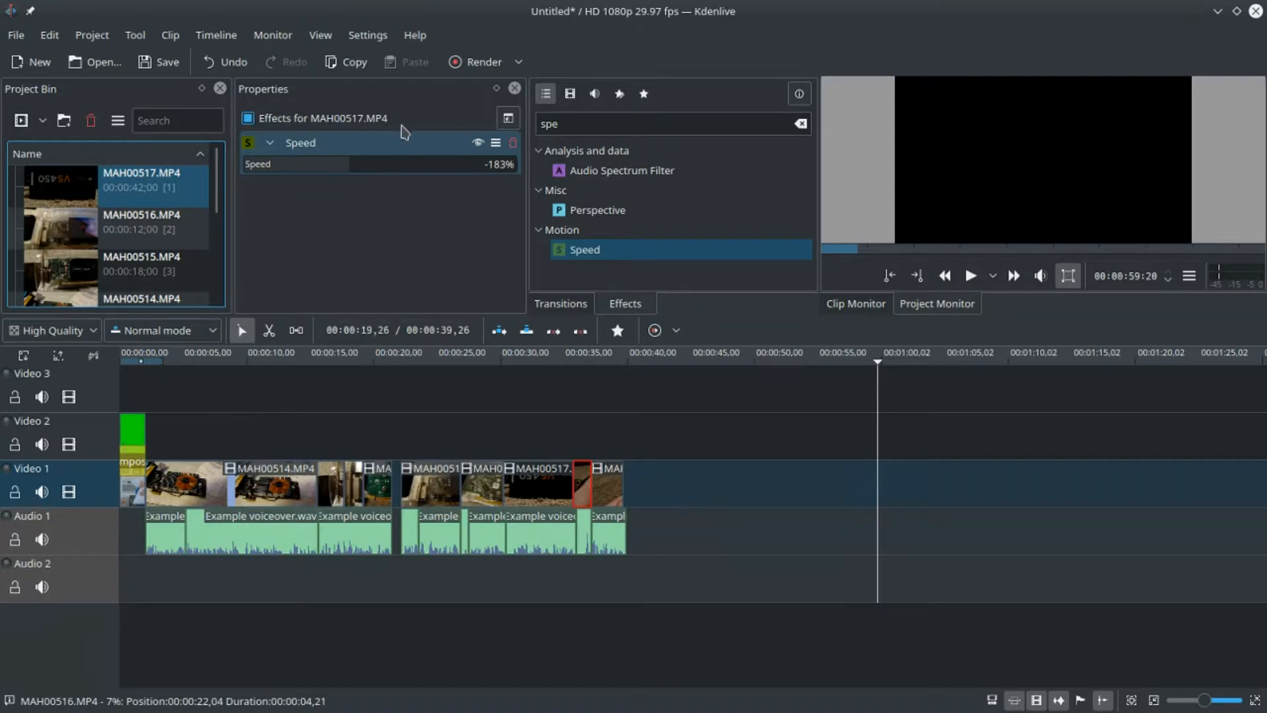
# Render the full project as WebM (VP8/Vorbis) to untitled.webm, overwriting the existing file, and move the rendering window off the timeline
pyautogui.click(461, 67)
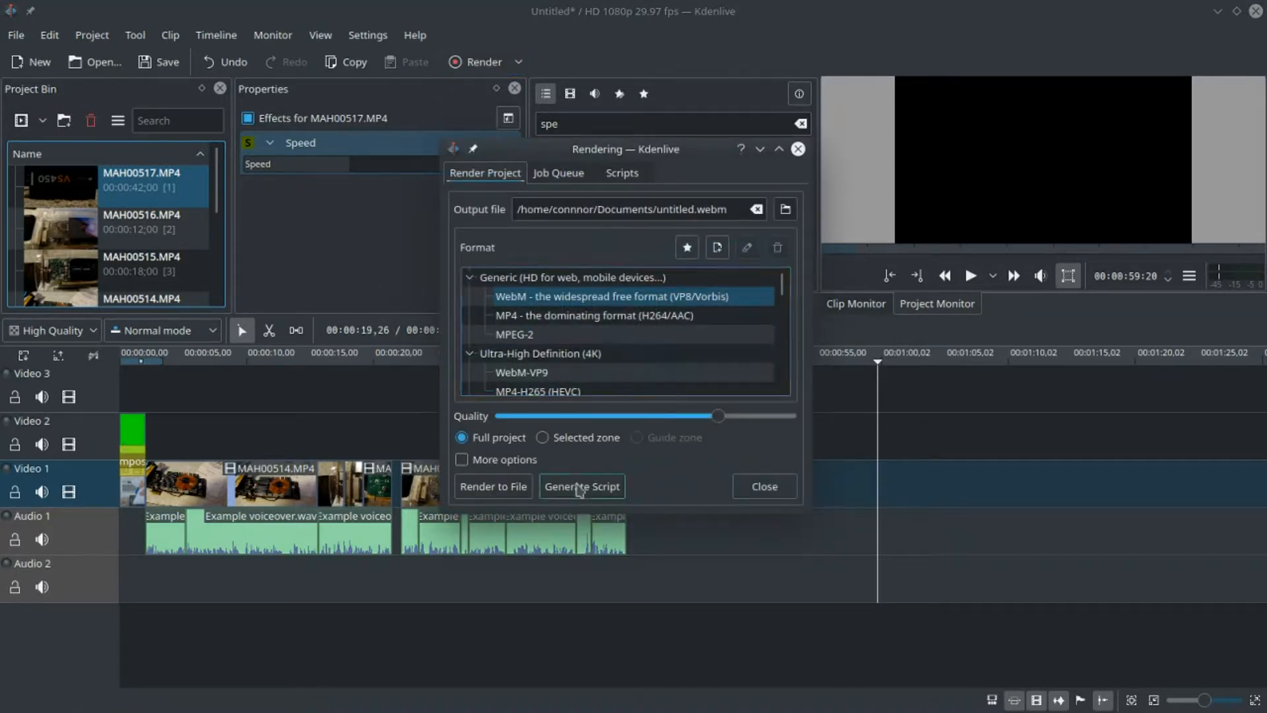
pyautogui.click(496, 487)
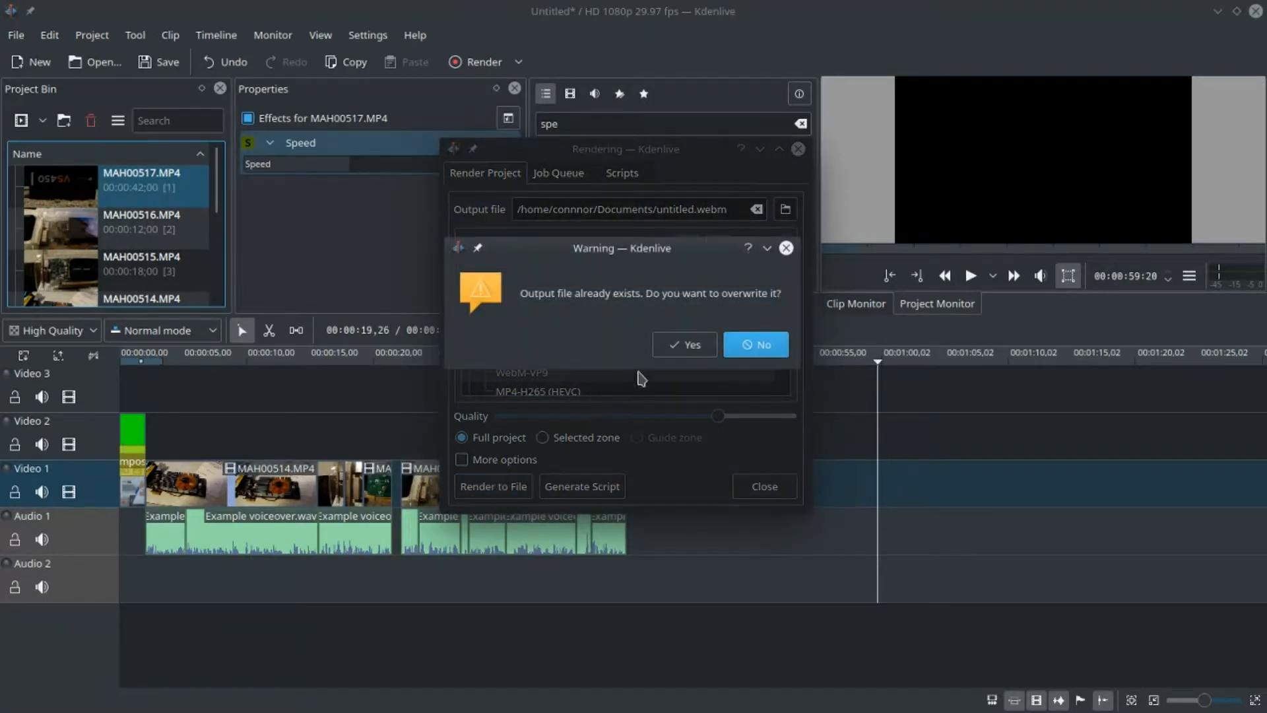
pyautogui.click(685, 352)
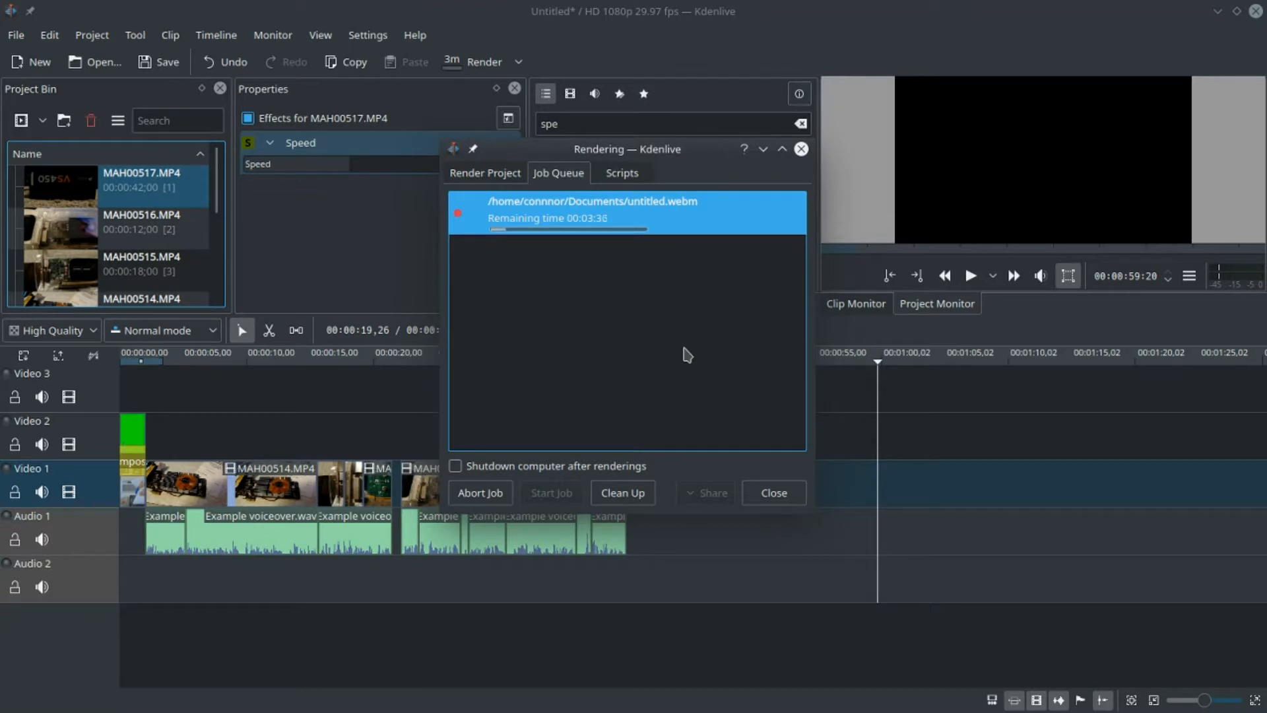
pyautogui.moveTo(656, 188); pyautogui.dragTo(927, 267)
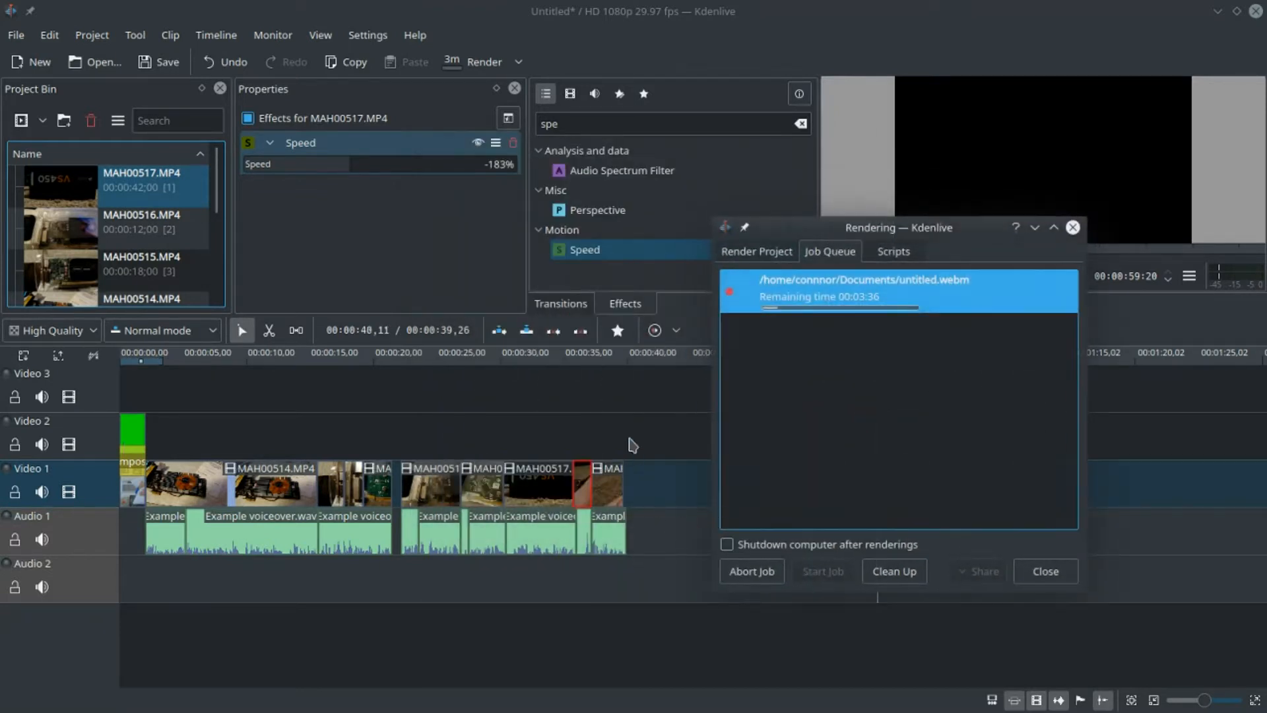